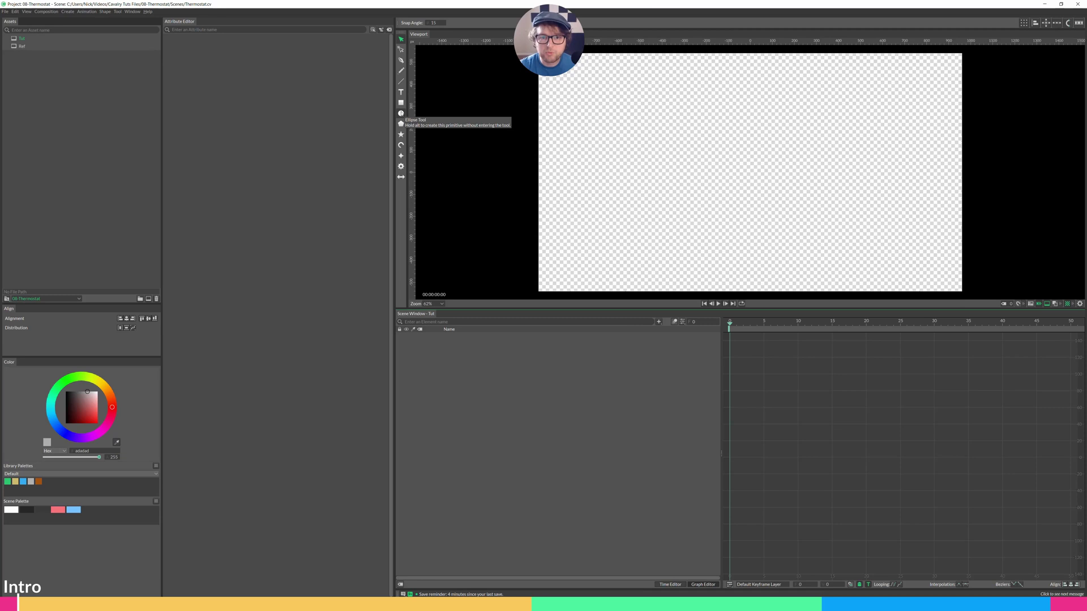
Create an ellipse with a radius of 344 and apply the dark grey scene palette swatch as its fill
{"action": "left_click", "coordinate": [400, 113], "text": "alt"}
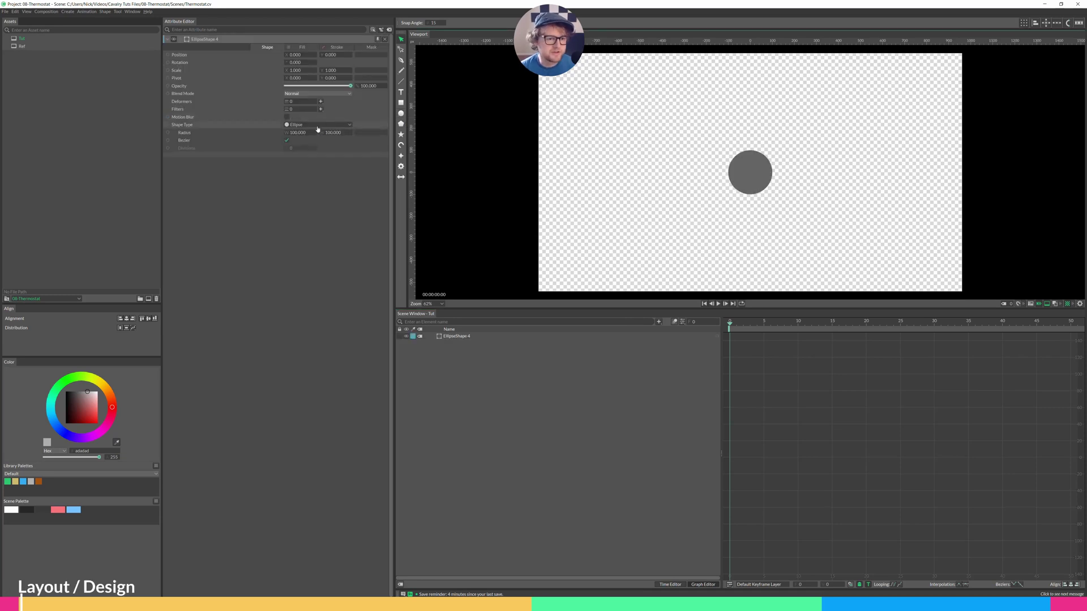
{"action": "left_click_drag", "start_coordinate": [297, 133], "coordinate": [380, 183]}
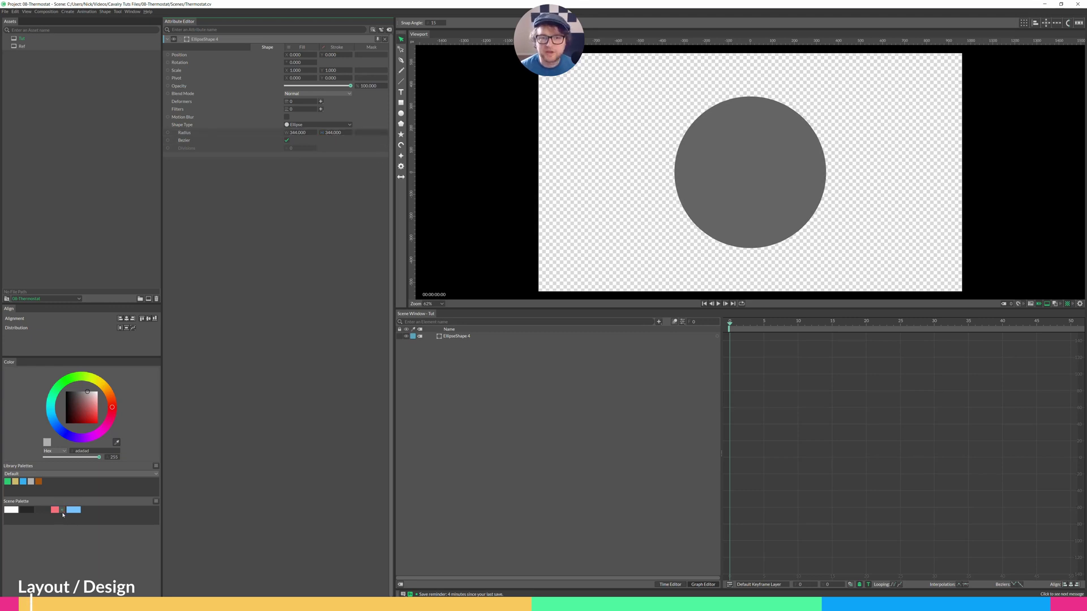
{"action": "left_click", "coordinate": [27, 511]}
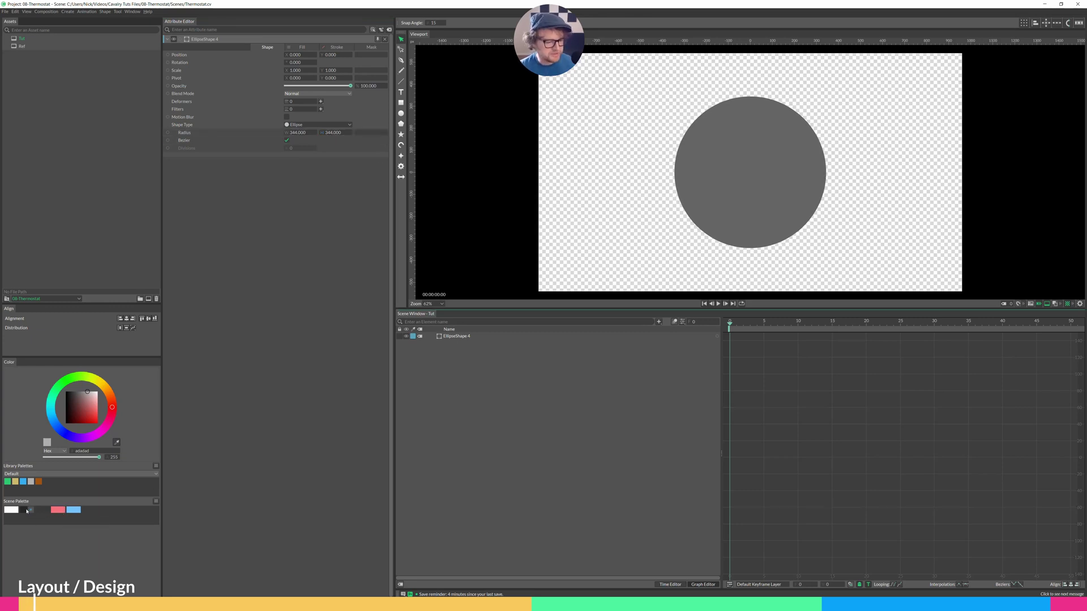
{"action": "left_click_drag", "start_coordinate": [30, 511], "coordinate": [465, 341]}
{"action": "left_click", "coordinate": [531, 371]}
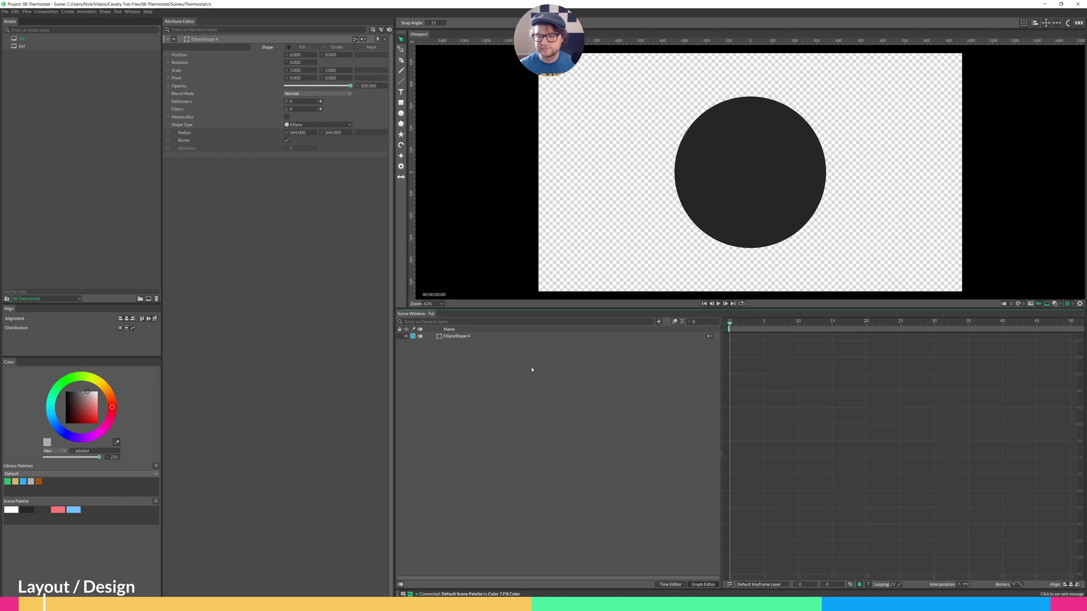
Duplicate the circle, shrink the copy and replace its fill with a stroke about 40.7 wide
{"action": "key", "text": "ctrl+d"}
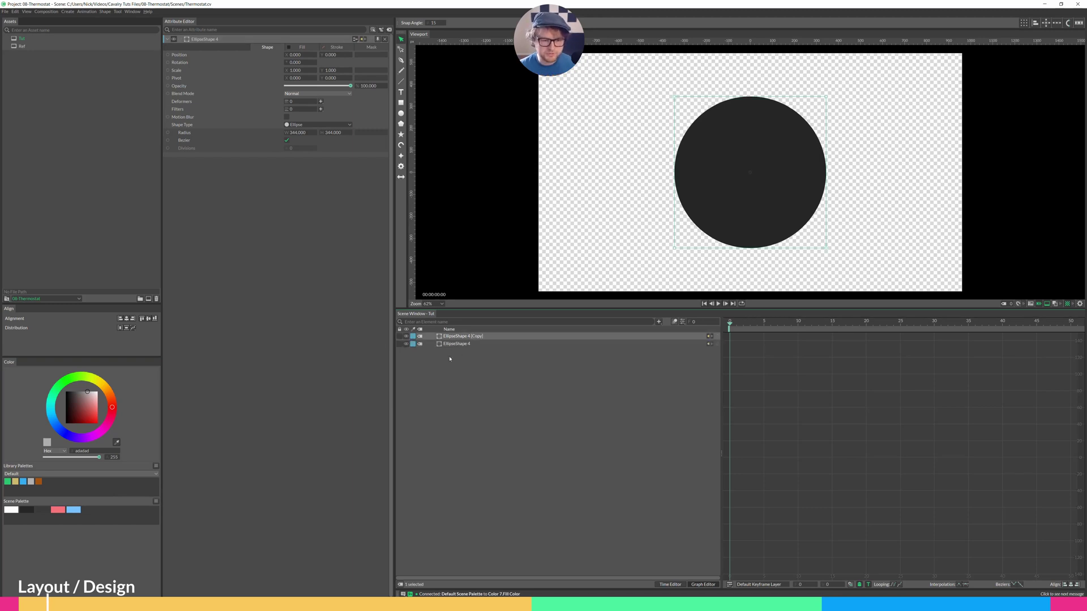
{"action": "double_click", "coordinate": [442, 338]}
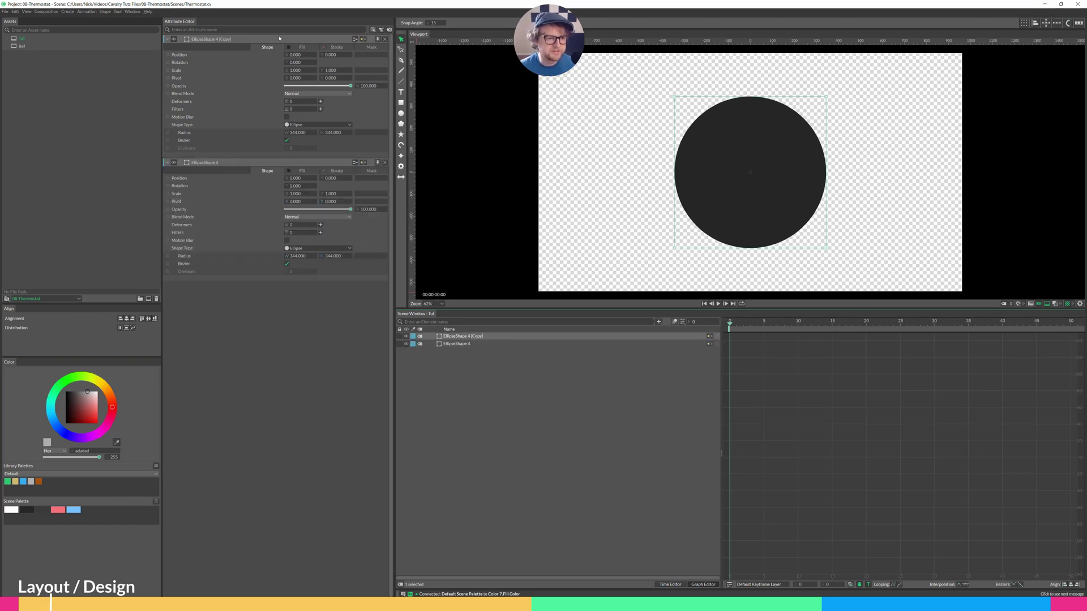
{"action": "left_click", "coordinate": [302, 48]}
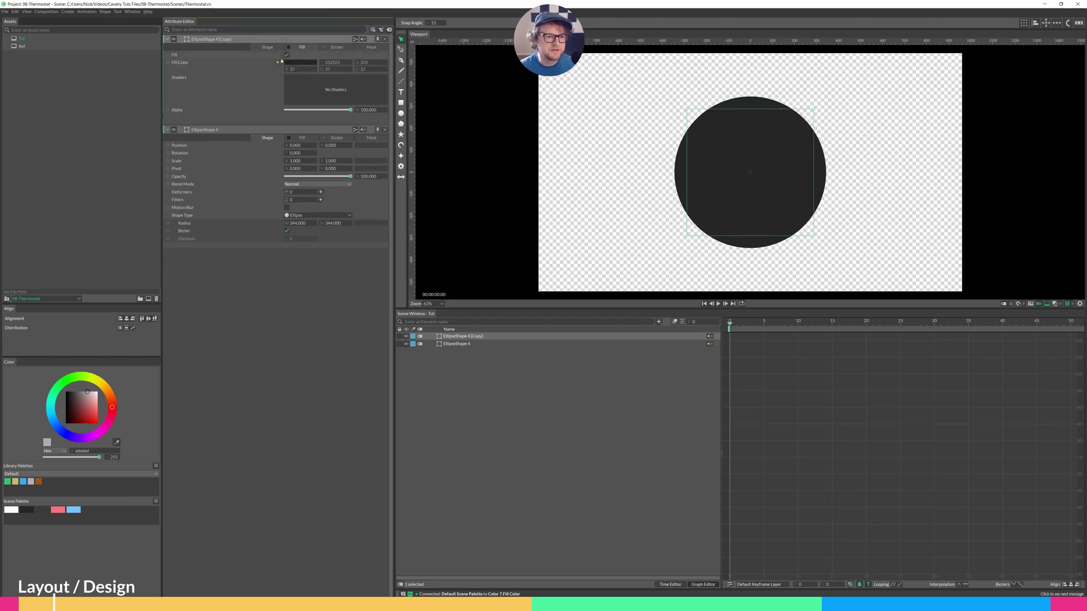
{"action": "left_click", "coordinate": [329, 48]}
{"action": "left_click", "coordinate": [286, 55]}
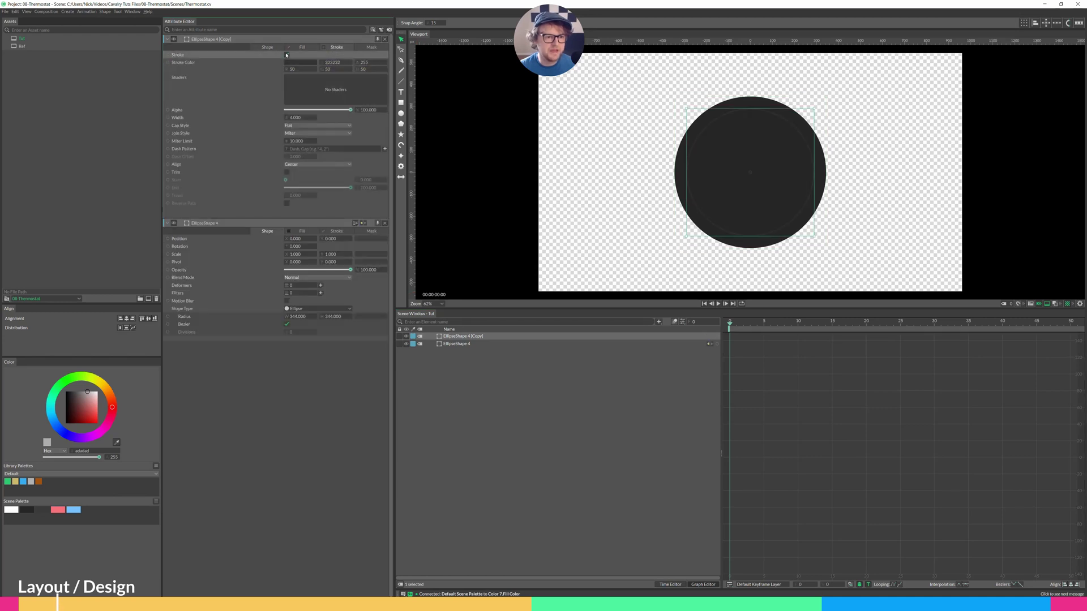
{"action": "left_click_drag", "start_coordinate": [295, 121], "coordinate": [314, 123]}
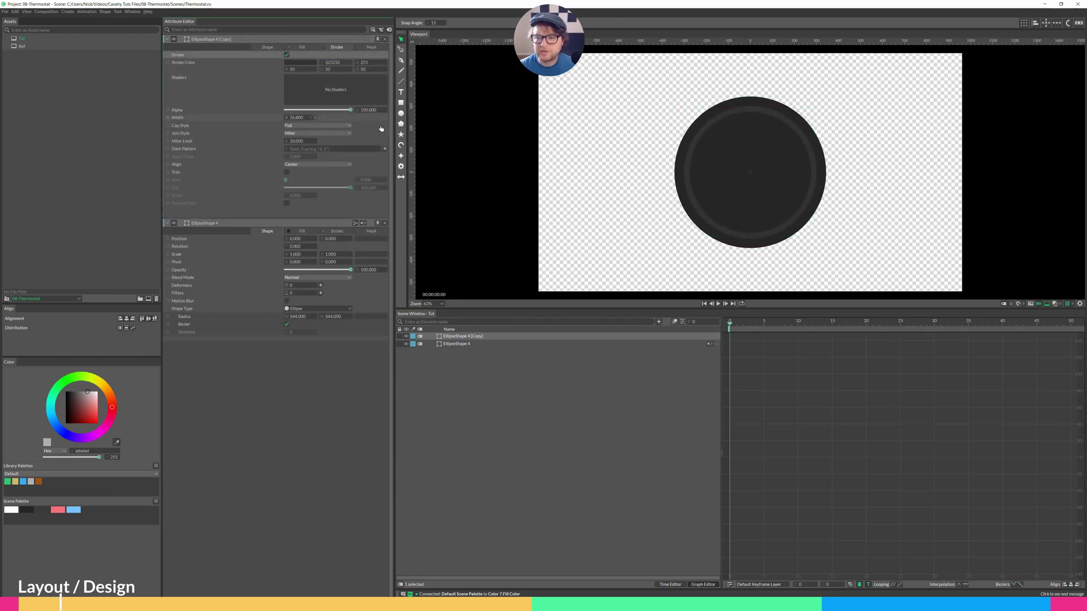
{"action": "left_click_drag", "start_coordinate": [407, 128], "coordinate": [425, 130]}
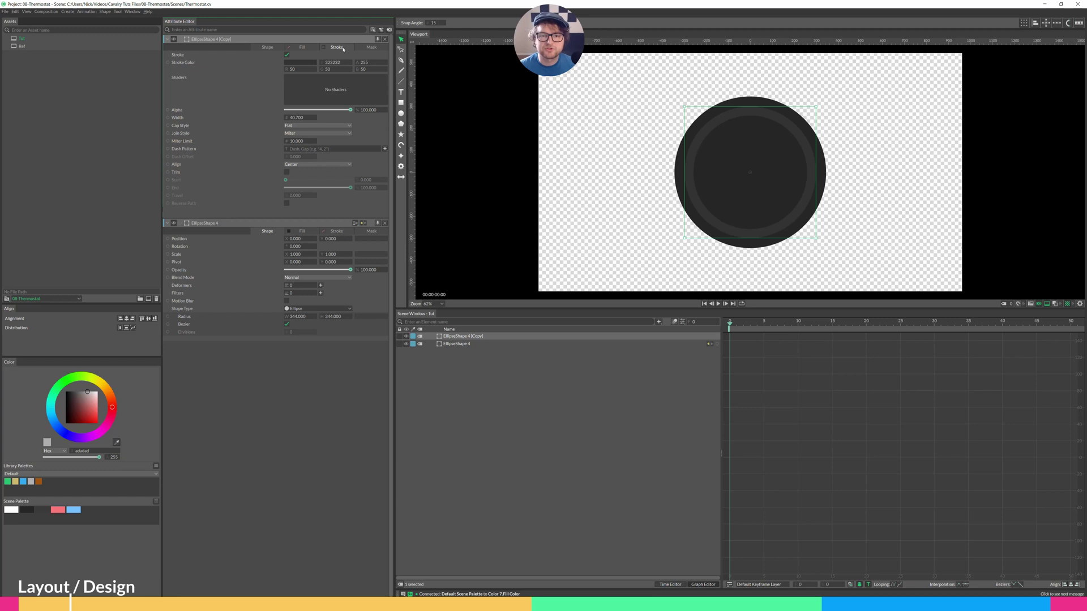
Trim the copied circle's stroke to an arc starting at 35 and ending at 65
{"action": "left_click", "coordinate": [286, 172]}
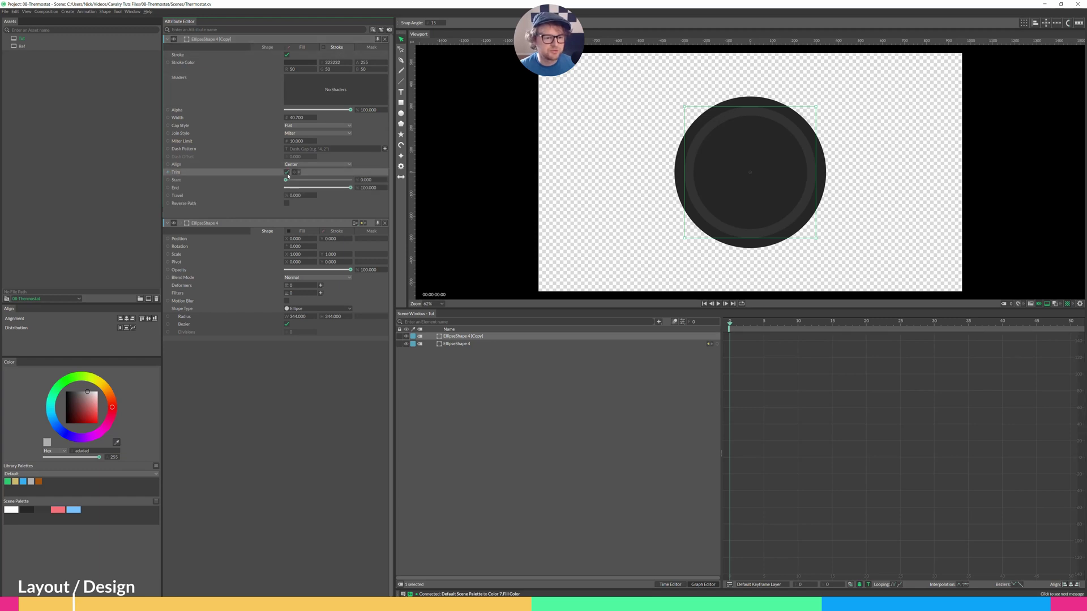
{"action": "mouse_move", "coordinate": [286, 180]}
{"action": "left_mouse_down"}
{"action": "mouse_move", "coordinate": [344, 189]}
{"action": "mouse_move", "coordinate": [308, 181]}
{"action": "mouse_move", "coordinate": [329, 188]}
{"action": "left_mouse_up"}
{"action": "left_click", "coordinate": [612, 434]}
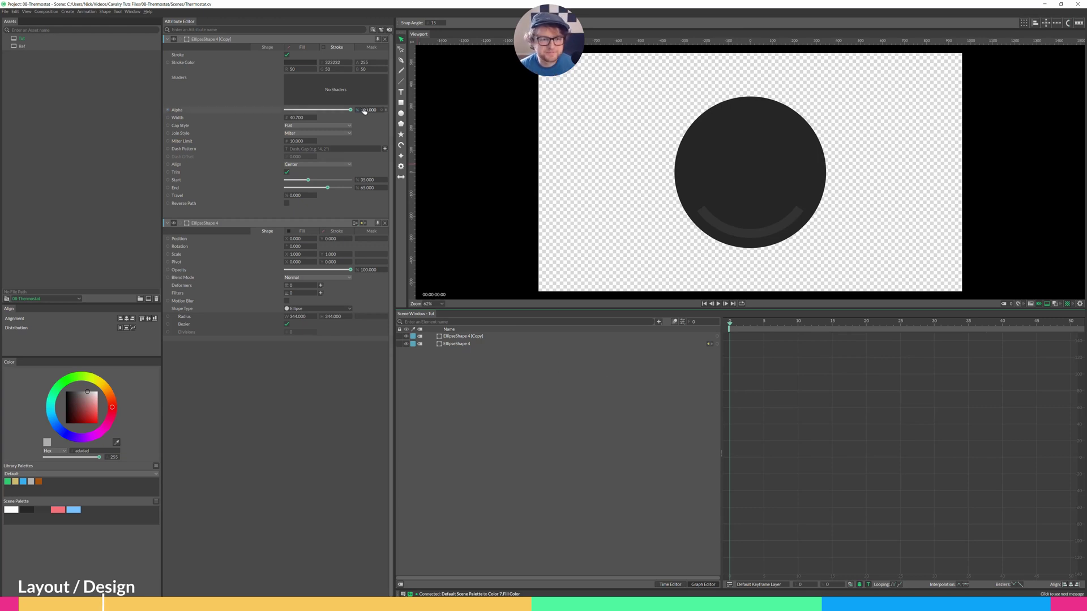
Rename the large circle as Circle Base and the trimmed stroke copy as Limiter
{"action": "double_click", "coordinate": [456, 344]}
{"action": "type", "text": "Circle Base"}
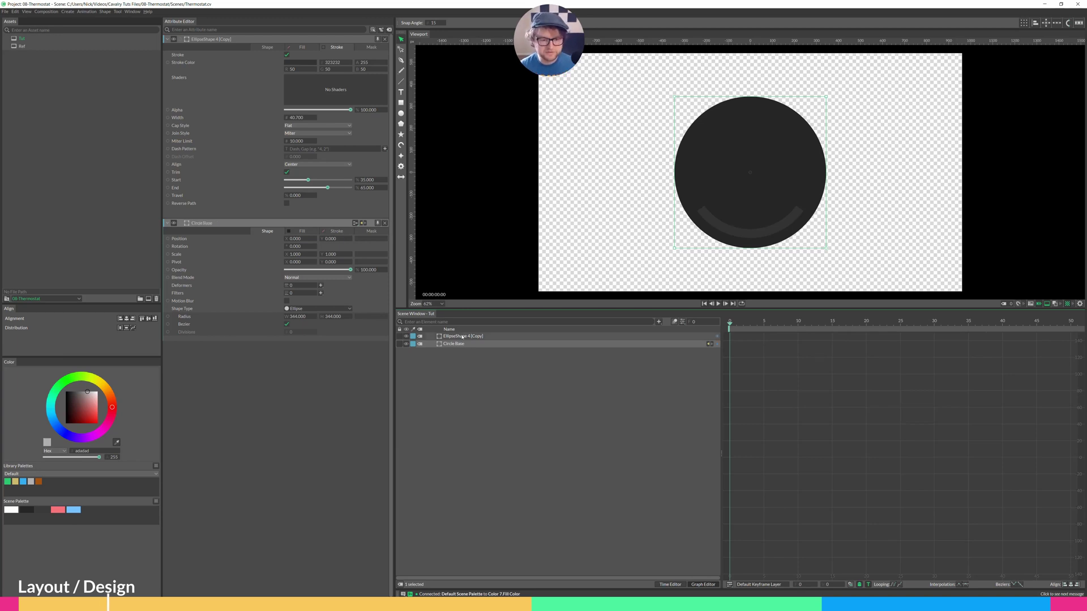
{"action": "left_click", "coordinate": [462, 337]}
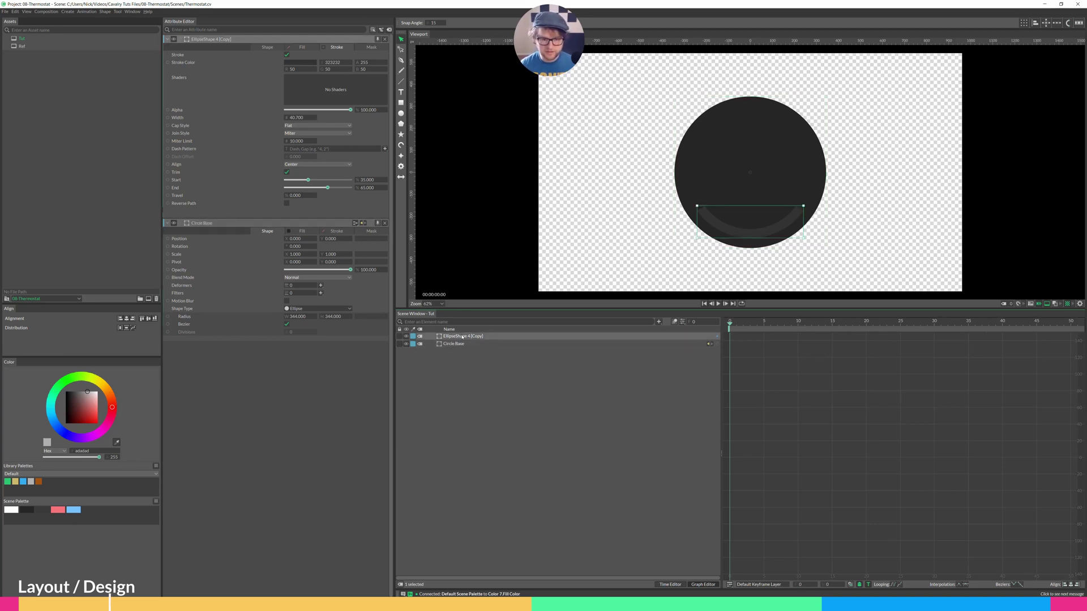
{"action": "double_click", "coordinate": [462, 336]}
{"action": "type", "text": "Limiter"}
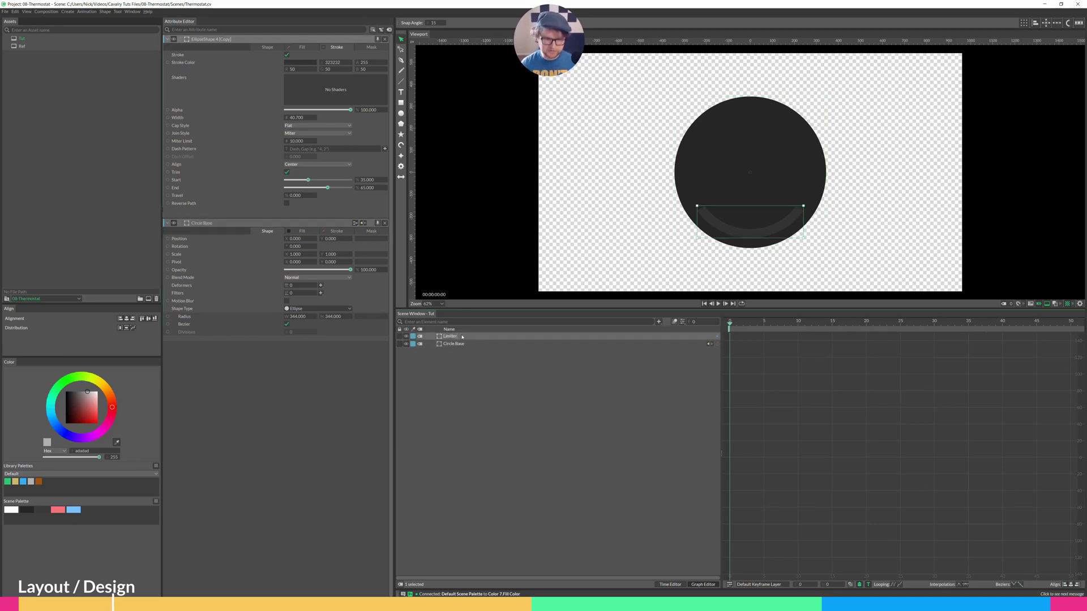
{"action": "key", "text": "Return"}
Create a text shape reading 234 and set its Lato font style to Black
{"action": "double_click", "coordinate": [401, 92]}
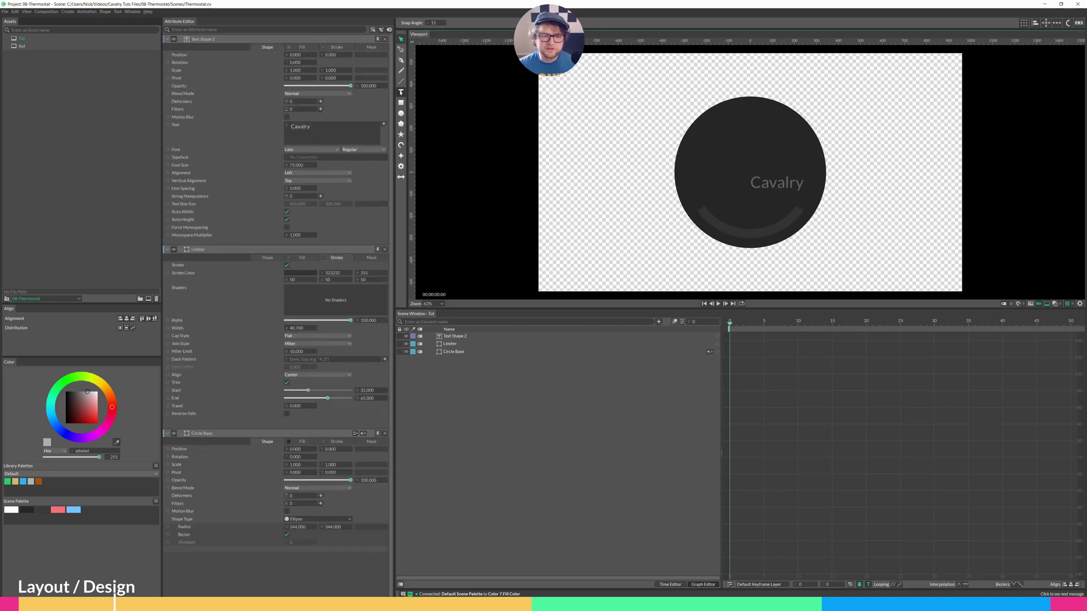
{"action": "double_click", "coordinate": [318, 128]}
{"action": "type", "text": "2"}
{"action": "left_click", "coordinate": [318, 129]}
{"action": "type", "text": "34"}
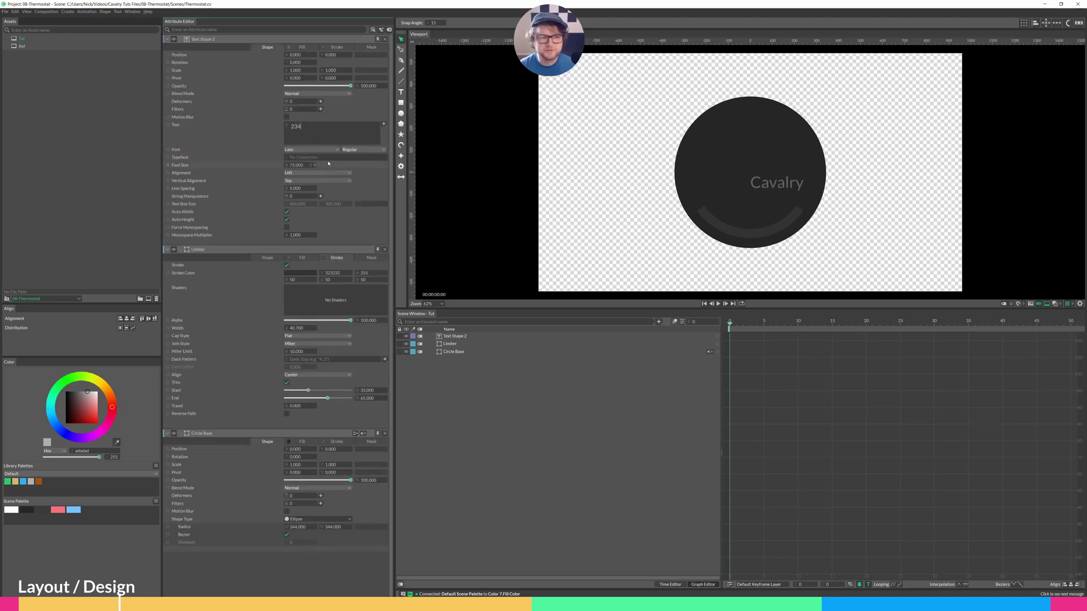
{"action": "left_click", "coordinate": [354, 150]}
{"action": "left_click", "coordinate": [347, 158]}
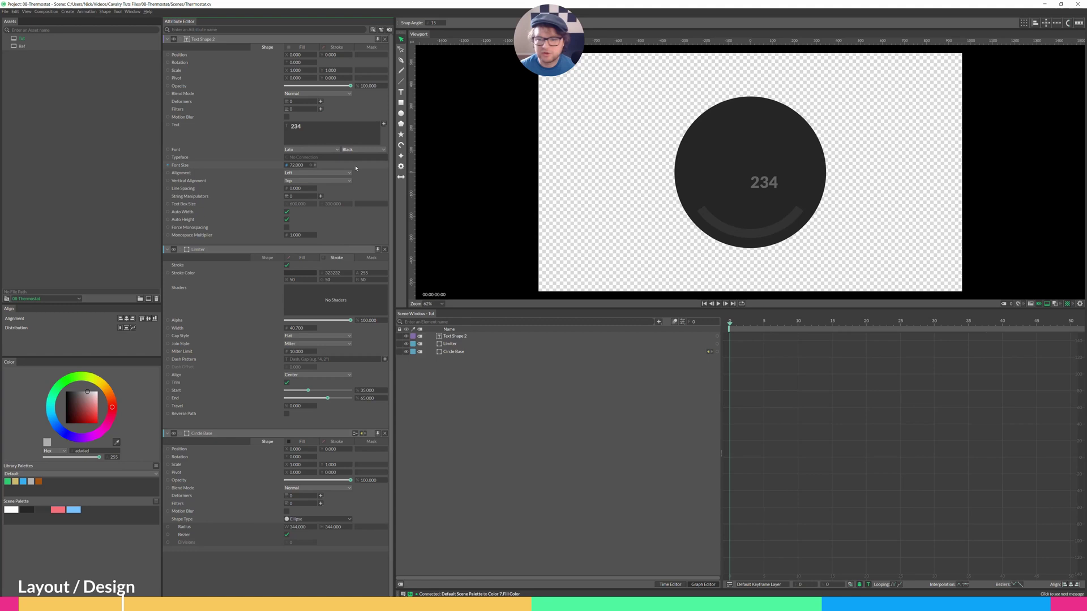
Set the text's alignment to Centre, its vertical alignment to Middle and its font size to 143
{"action": "left_click", "coordinate": [453, 336]}
{"action": "left_click", "coordinate": [300, 173]}
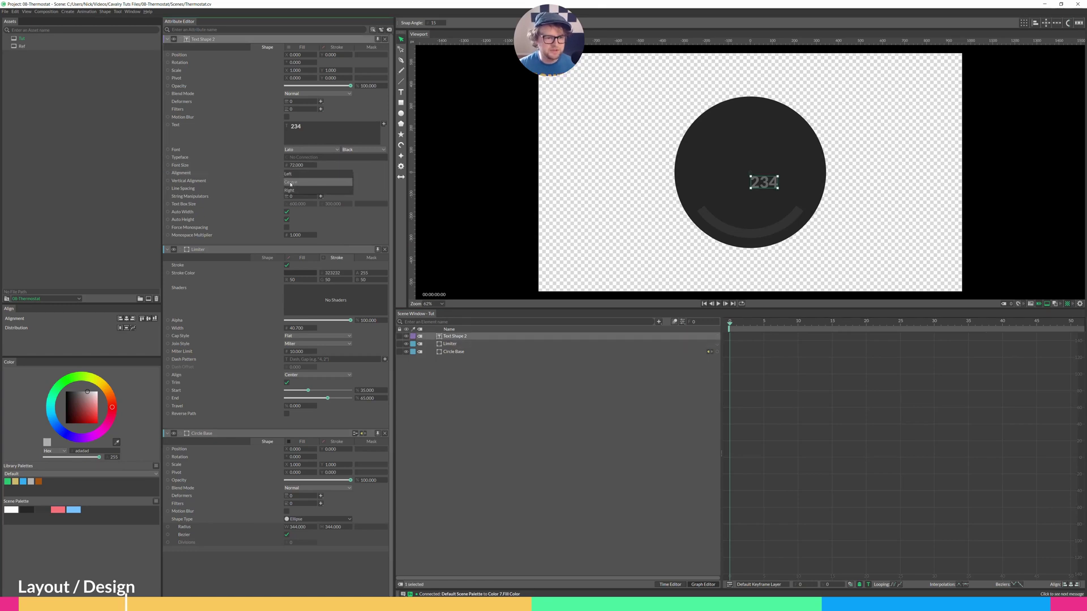
{"action": "left_click", "coordinate": [289, 181]}
{"action": "left_click", "coordinate": [290, 181]}
{"action": "left_click", "coordinate": [298, 197]}
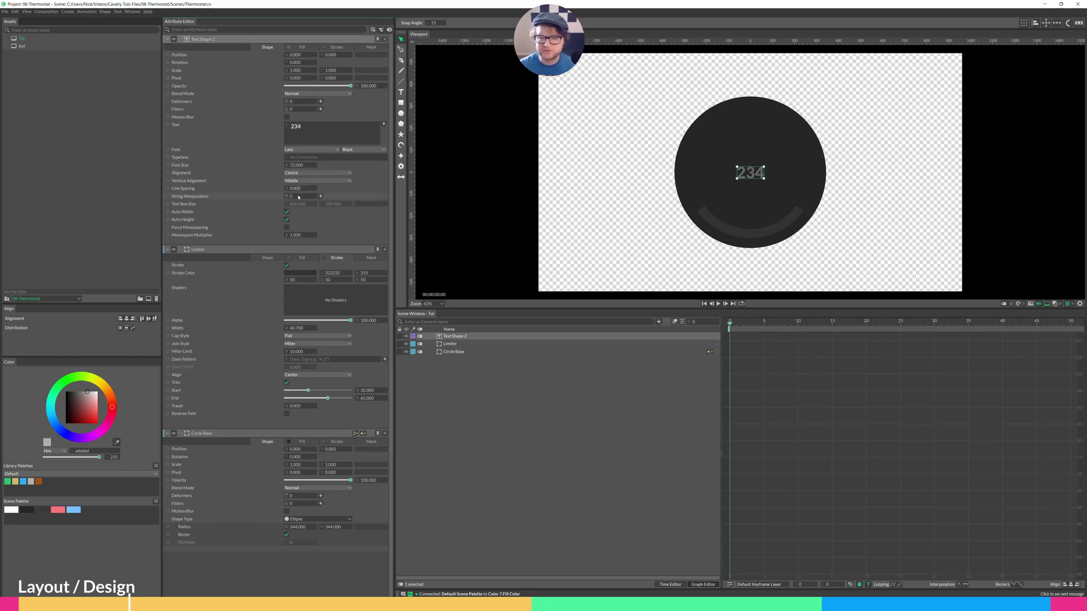
{"action": "left_click_drag", "start_coordinate": [296, 167], "coordinate": [322, 170]}
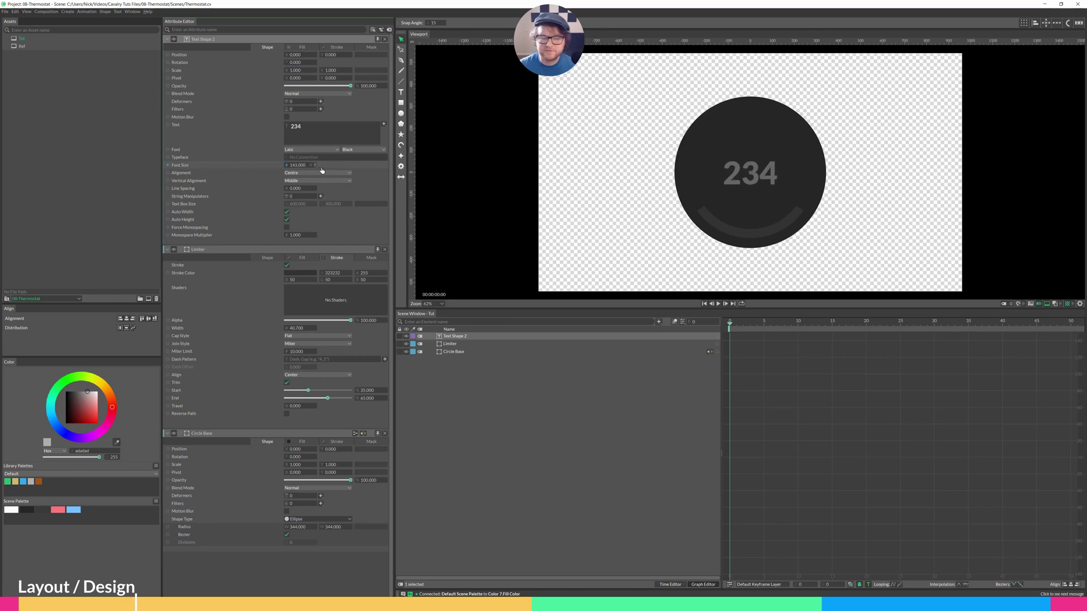
{"action": "left_click", "coordinate": [453, 411]}
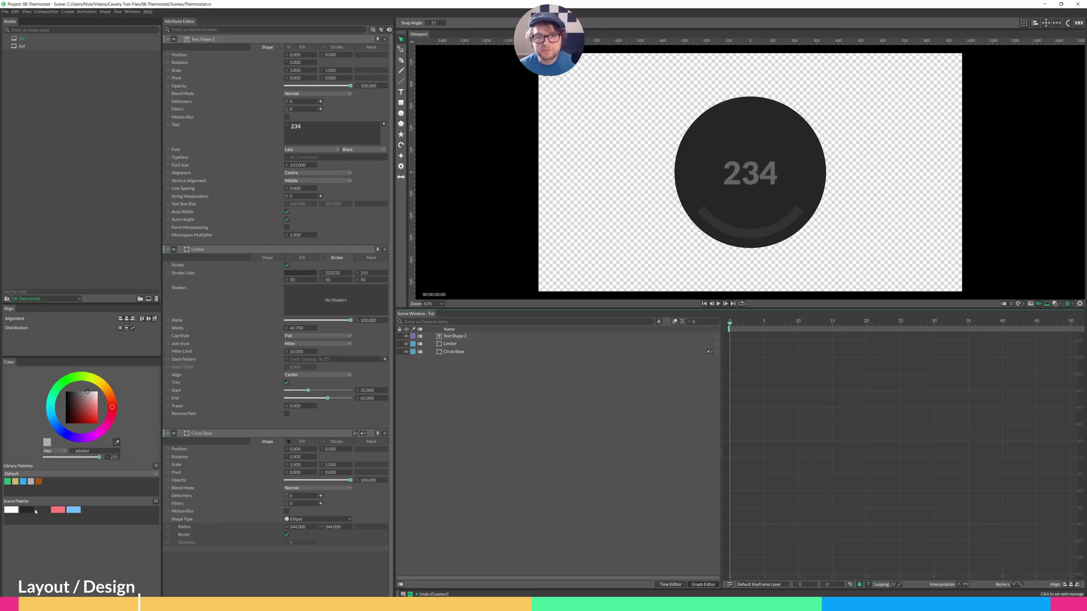
Add a Color Blend behaviour and connect it to the fill color of the 234 text
{"action": "left_click_drag", "start_coordinate": [15, 512], "coordinate": [457, 338]}
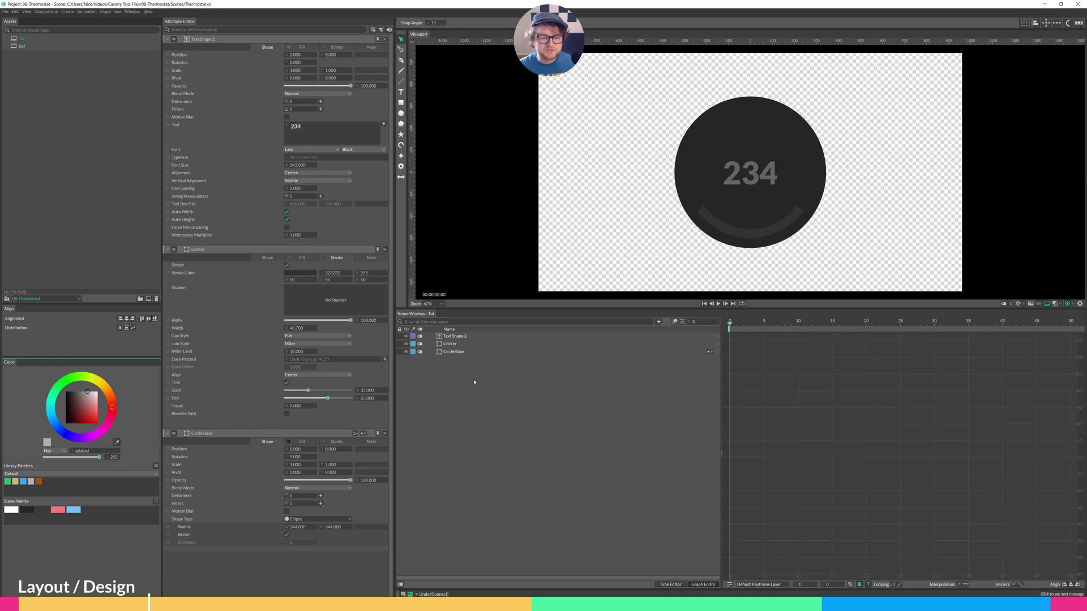
{"action": "key", "text": "ctrl+period"}
{"action": "type", "text": "color"}
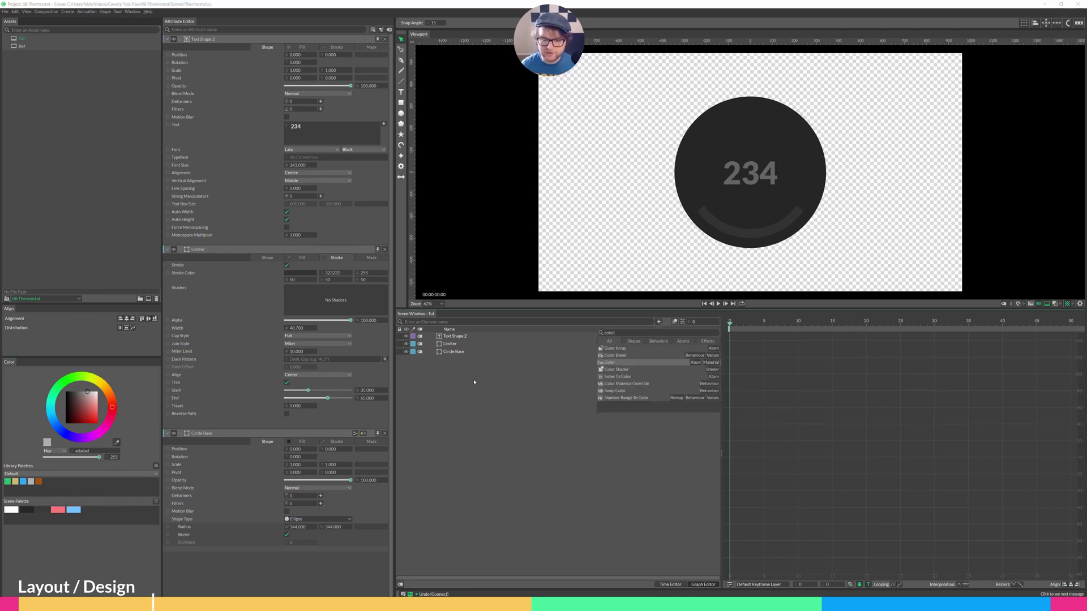
{"action": "key", "text": "Up"}
{"action": "key", "text": "Return"}
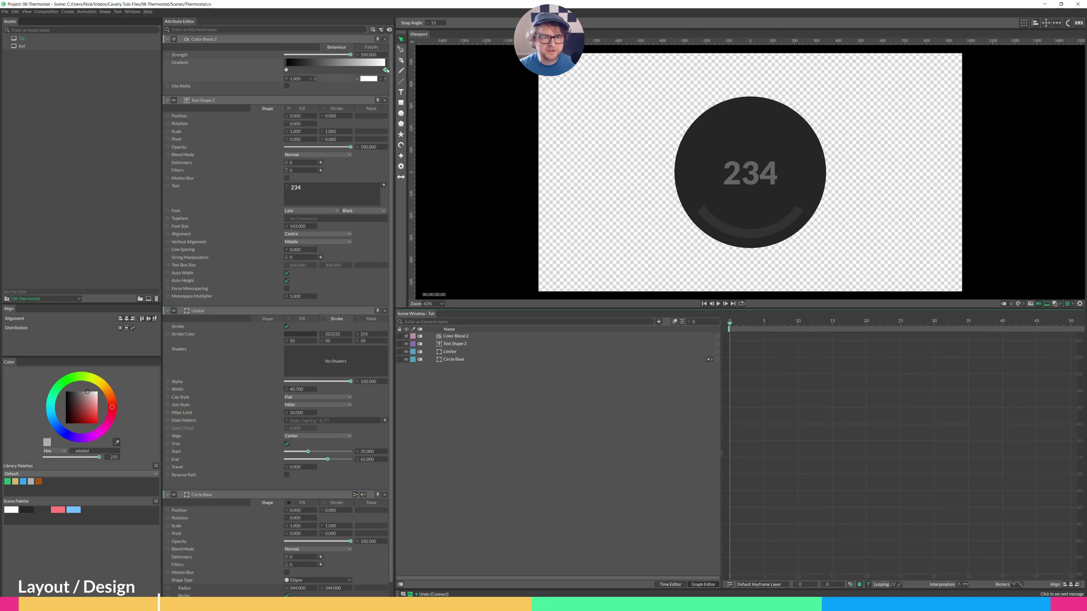
{"action": "left_click", "coordinate": [717, 336]}
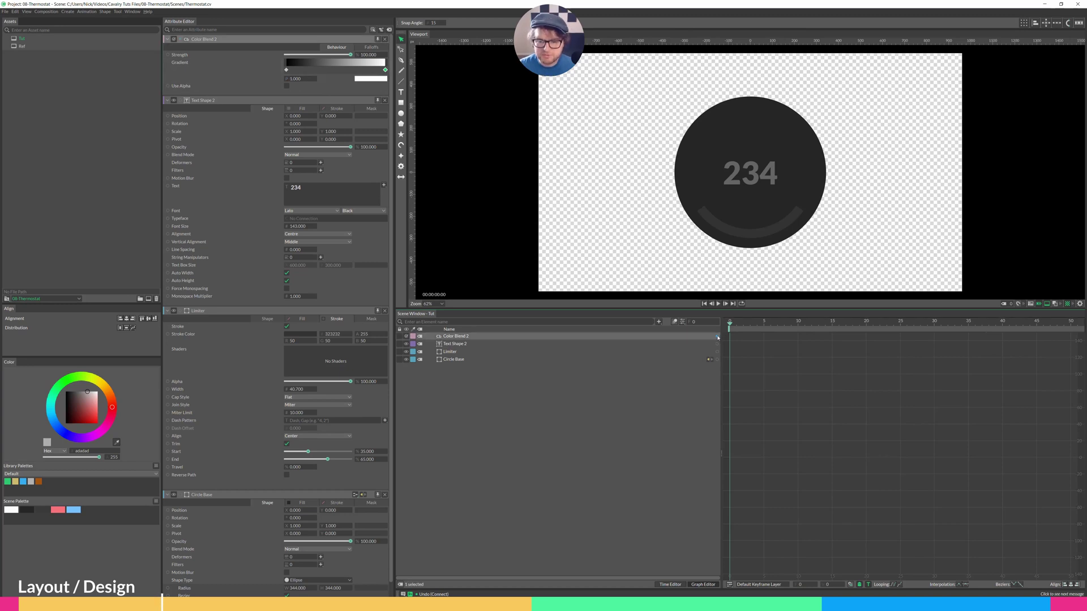
{"action": "left_click_drag", "start_coordinate": [718, 336], "coordinate": [467, 345]}
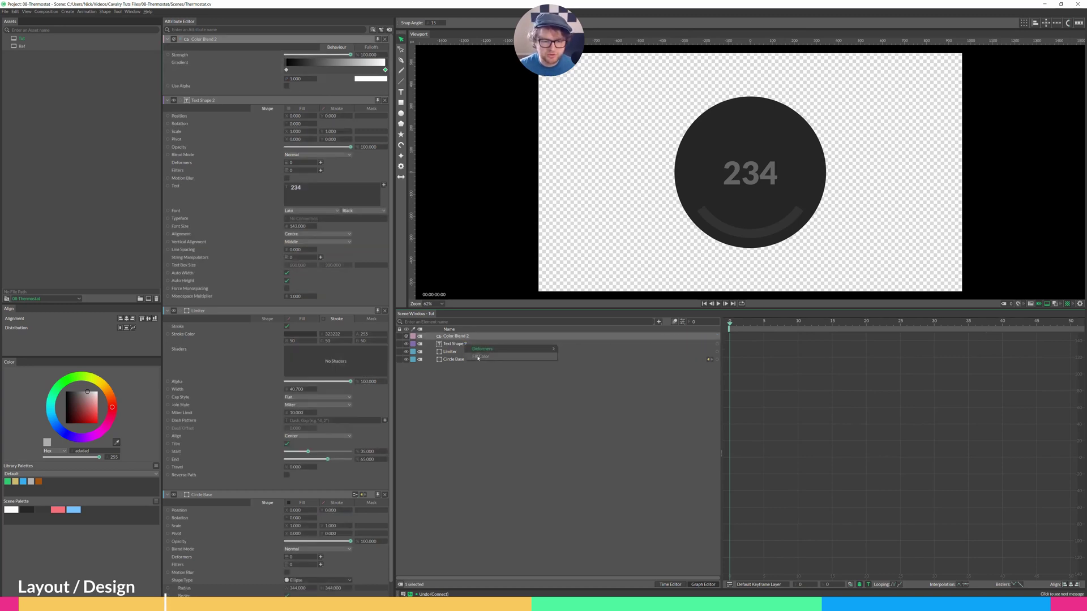
{"action": "left_click", "coordinate": [479, 357]}
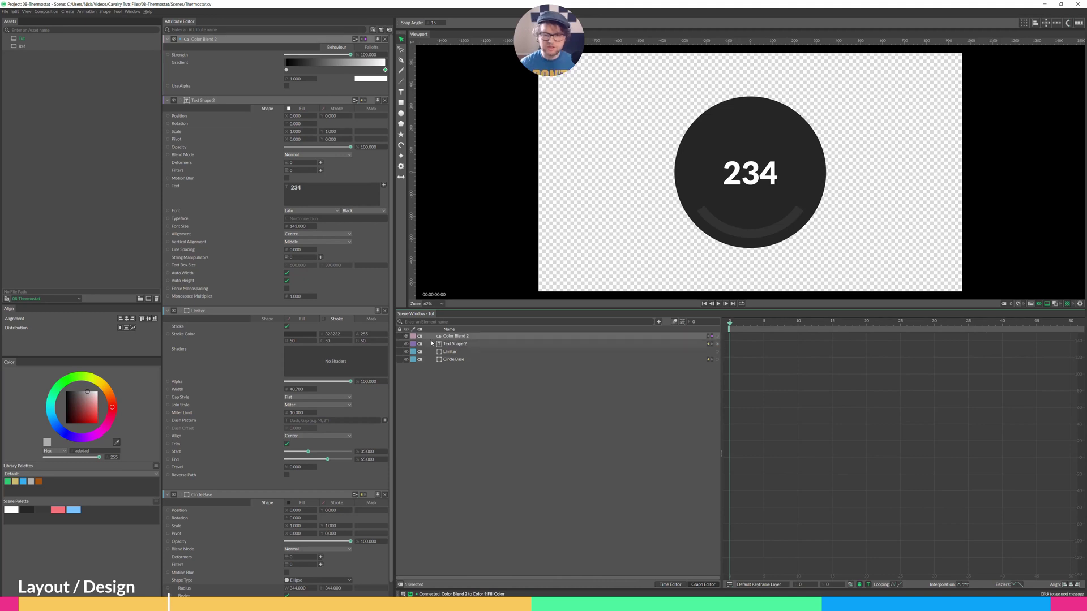
Rename the text layer as Temperature
{"action": "key", "text": "F2"}
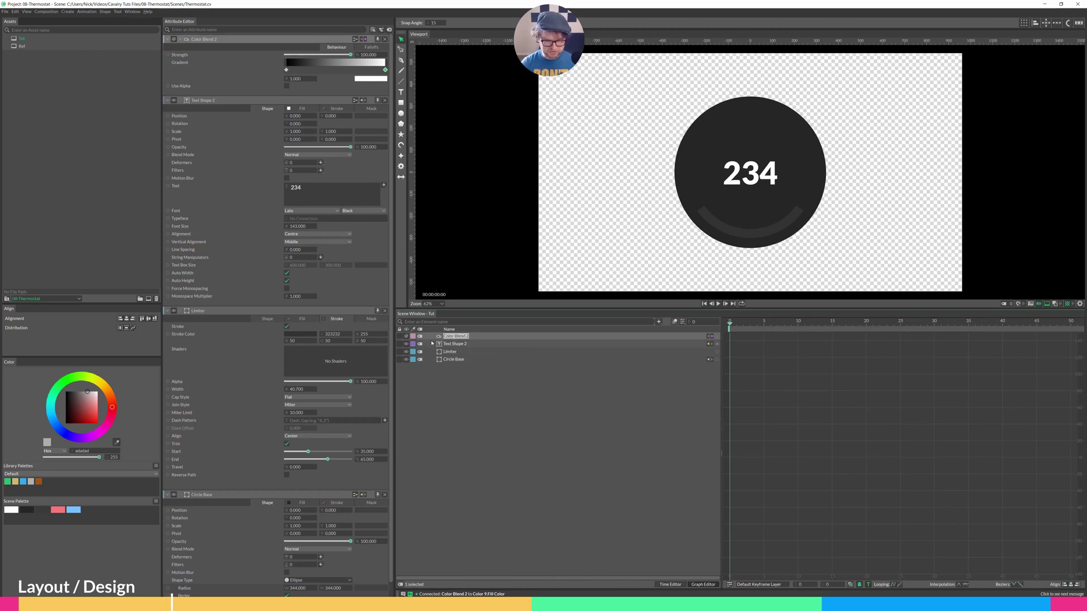
{"action": "left_click", "coordinate": [432, 344]}
{"action": "key", "text": "F2"}
{"action": "type", "text": "Temperature"}
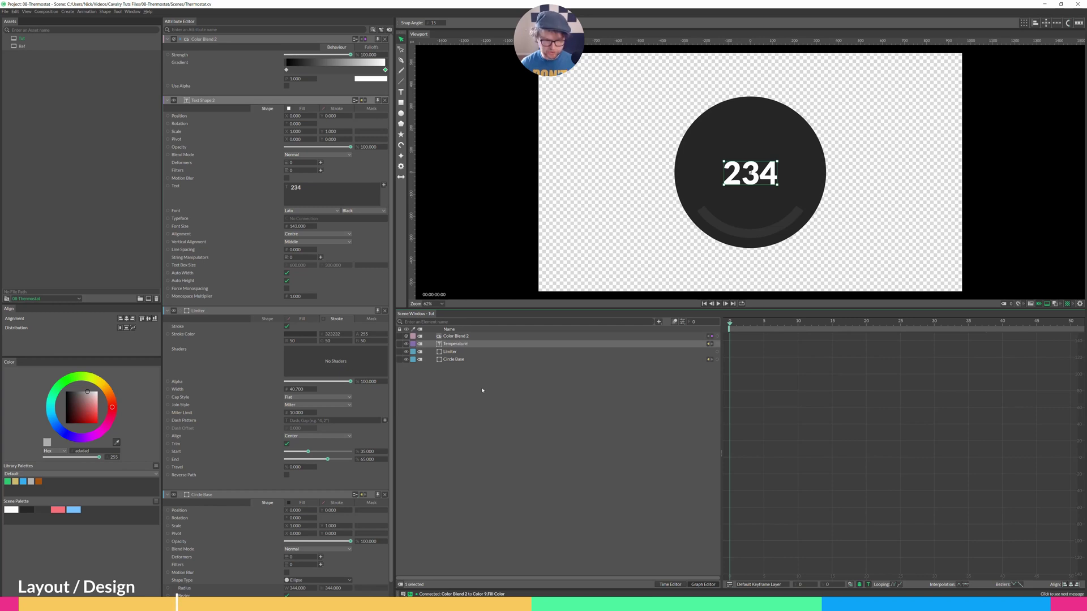
{"action": "left_click", "coordinate": [452, 376]}
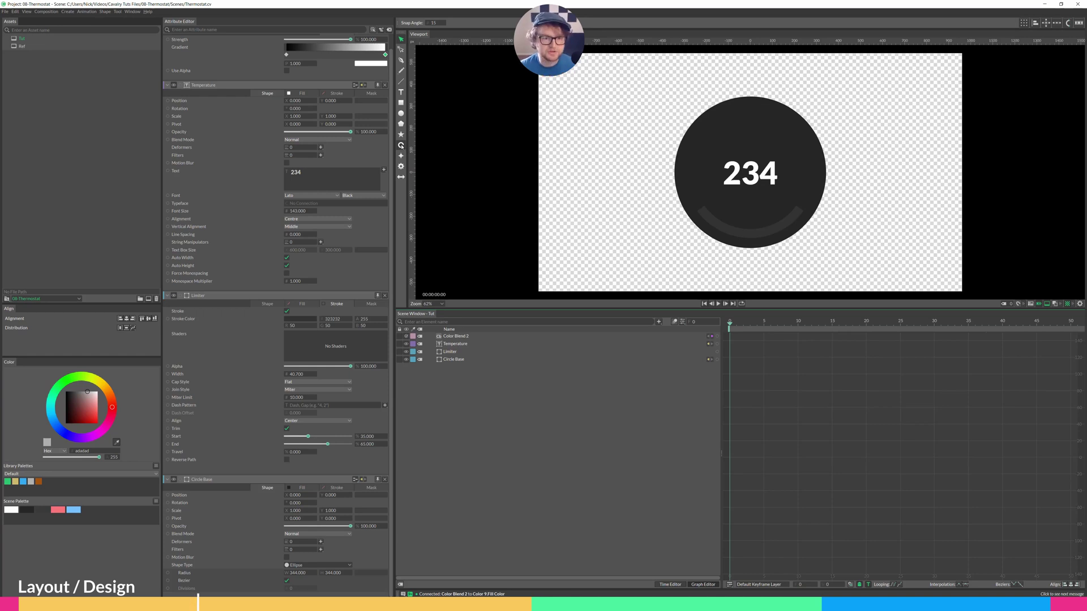
Create an arc shape with an outer radius of 320 and an inner radius of 235
{"action": "left_click", "coordinate": [401, 145]}
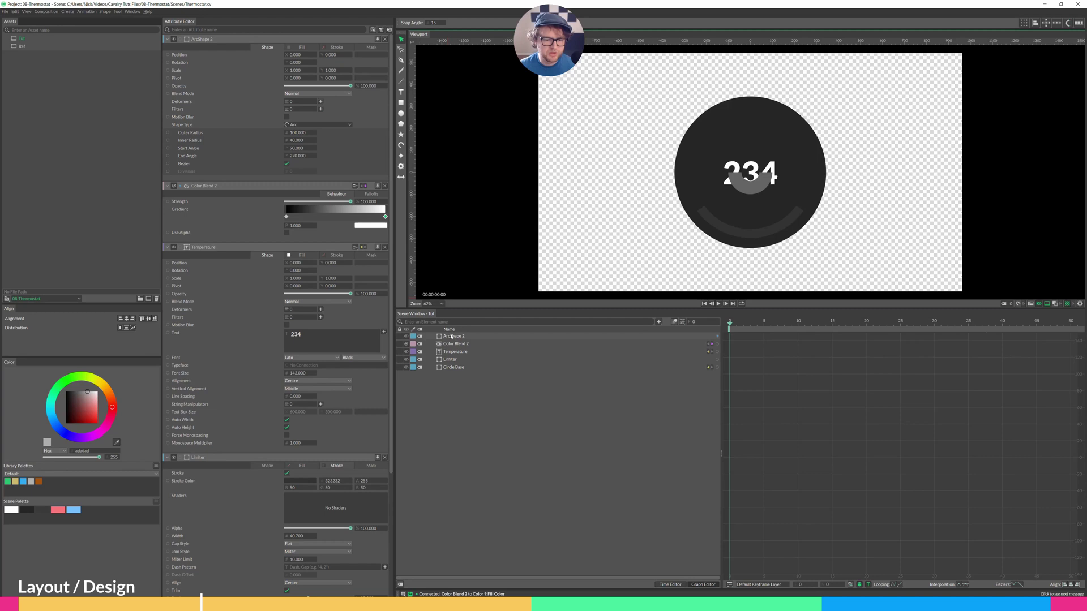
{"action": "left_click", "coordinate": [451, 336]}
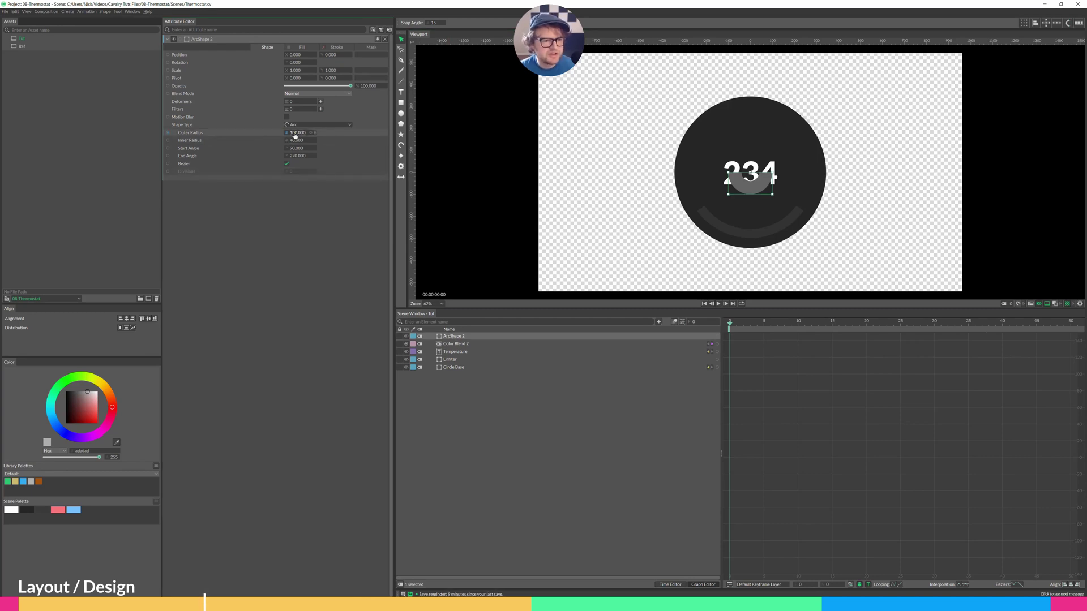
{"action": "left_click_drag", "start_coordinate": [295, 136], "coordinate": [372, 145]}
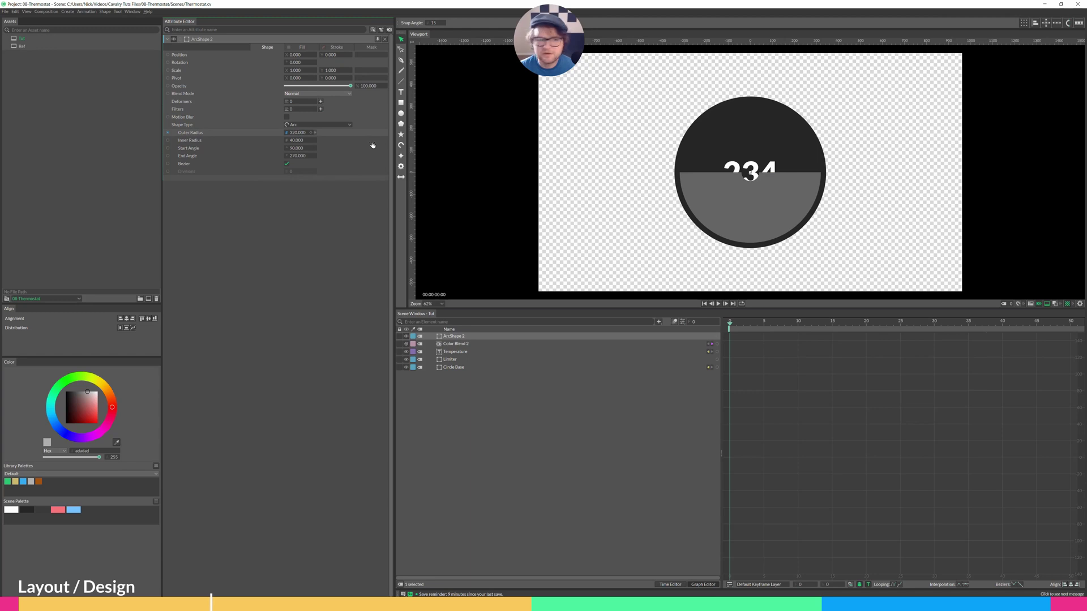
{"action": "left_click_drag", "start_coordinate": [301, 141], "coordinate": [369, 149]}
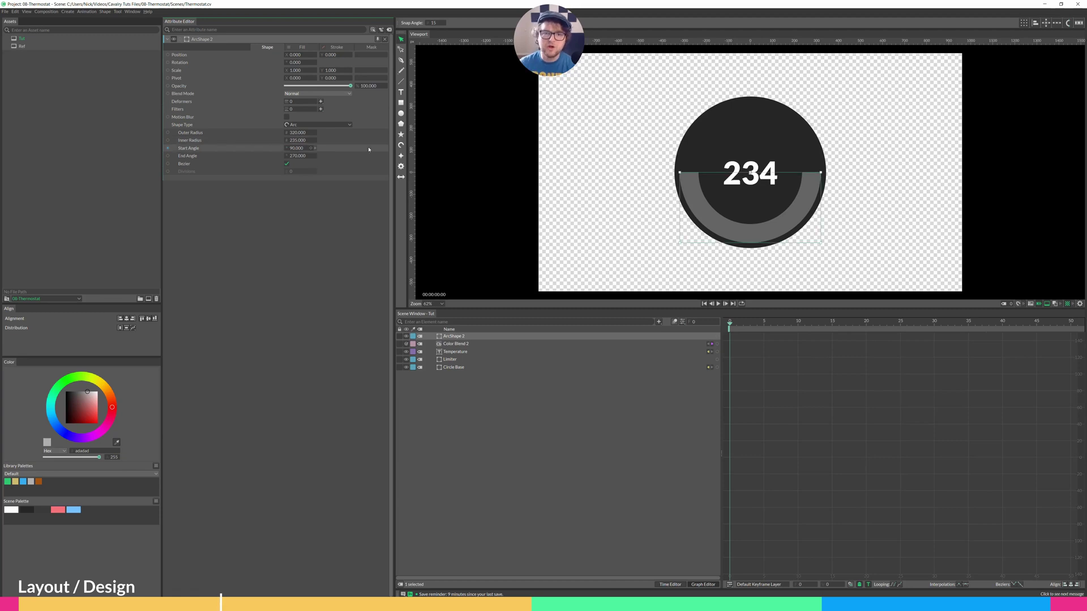
Set the arc's start angle to 0 and its end angle to 3
{"action": "double_click", "coordinate": [297, 148]}
{"action": "type", "text": "0"}
{"action": "key", "text": "Return"}
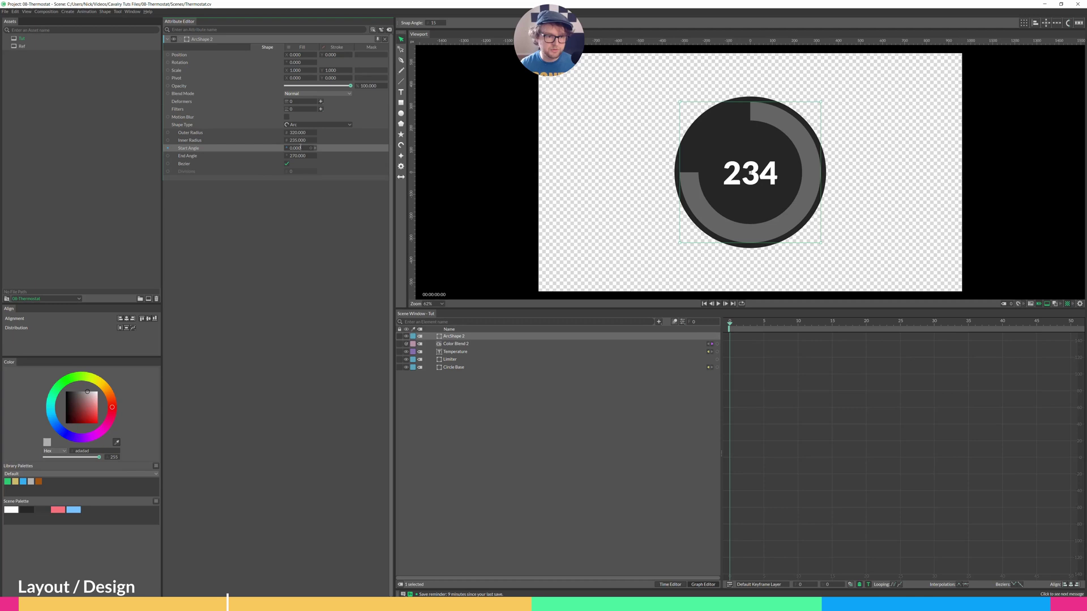
{"action": "key", "text": "Tab"}
{"action": "type", "text": "5"}
{"action": "key", "text": "Return"}
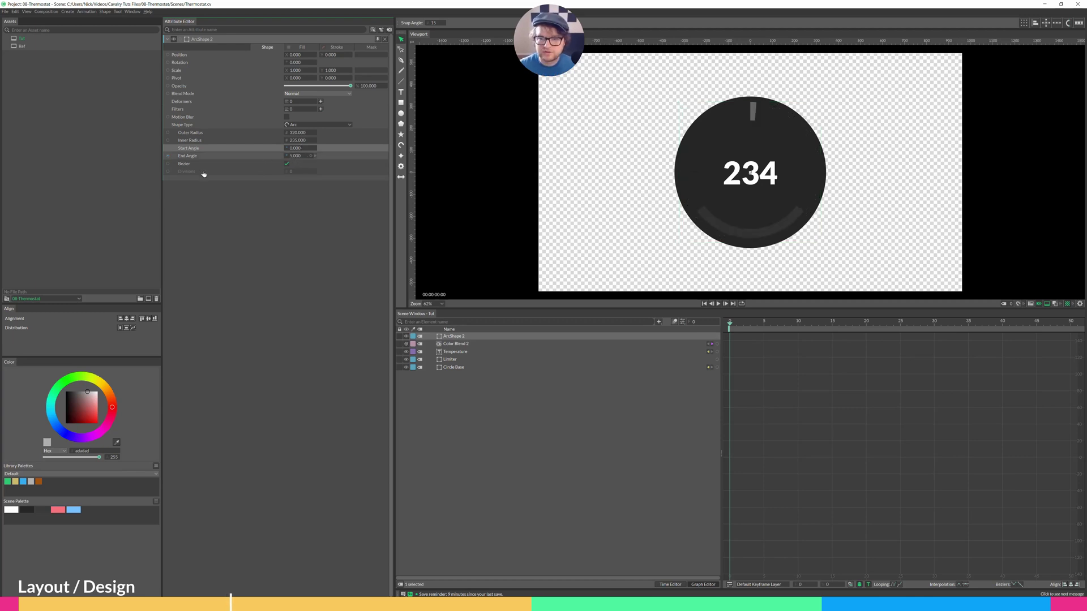
{"action": "left_click_drag", "start_coordinate": [203, 174], "coordinate": [203, 174]}
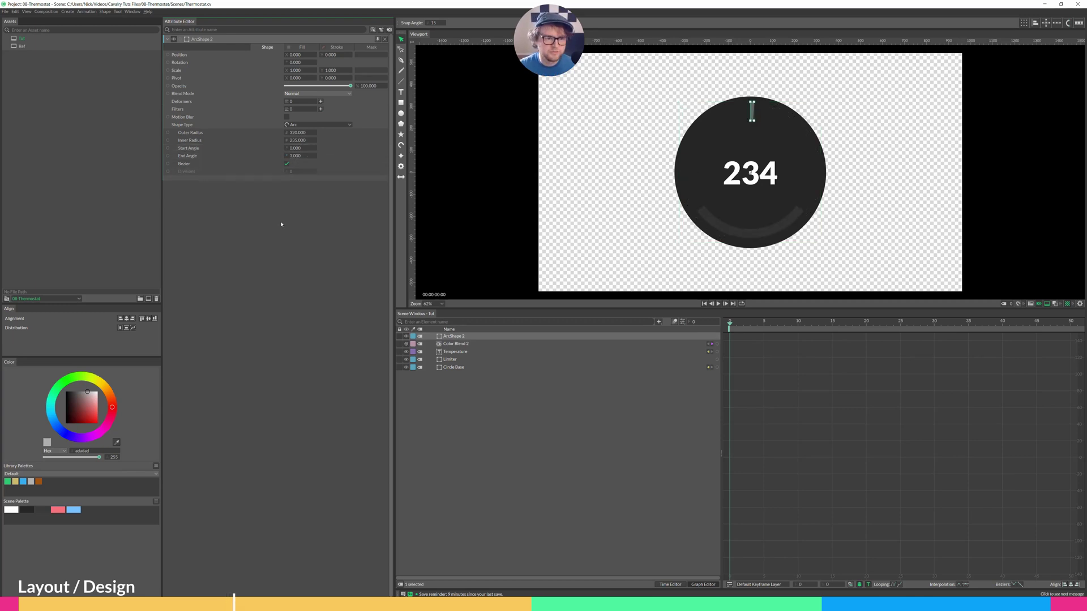
{"action": "left_click", "coordinate": [570, 441]}
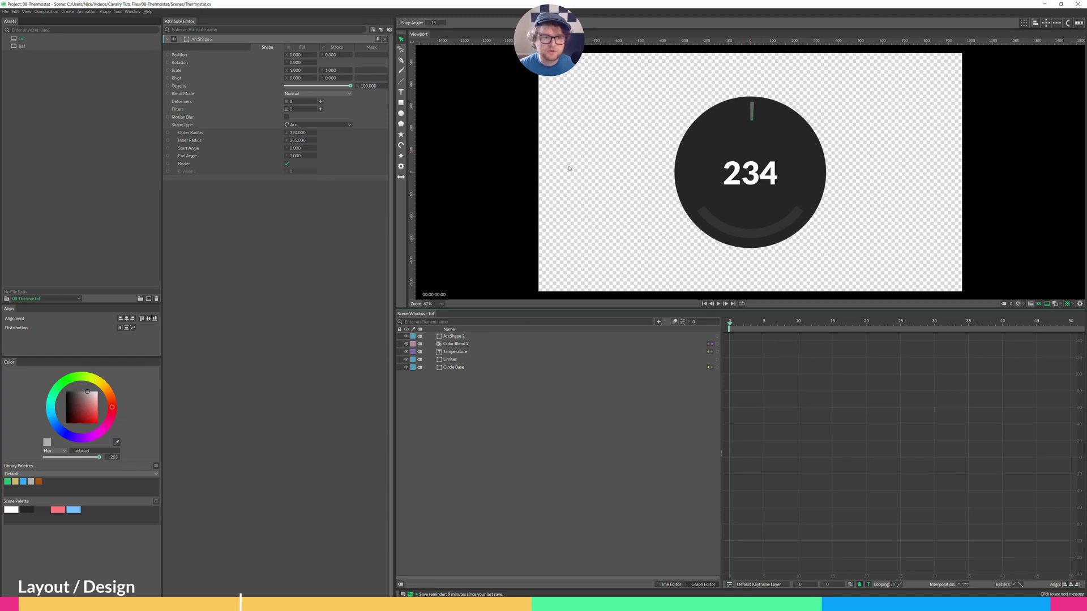
Add a Bevel deformer to the arc and set the arc's rotation to 123
{"action": "left_click", "coordinate": [321, 102]}
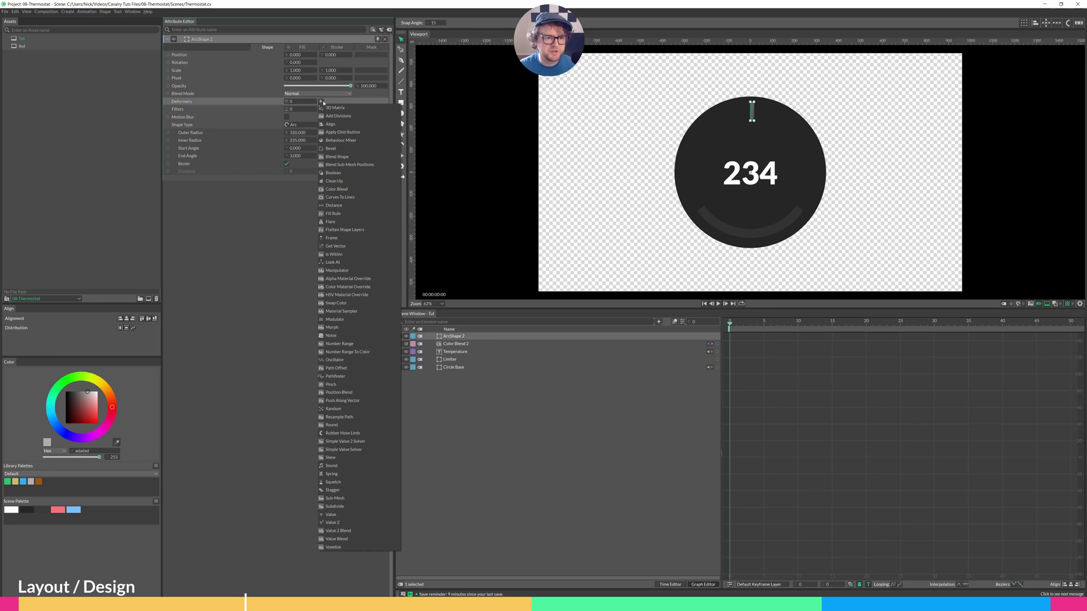
{"action": "left_click", "coordinate": [331, 149]}
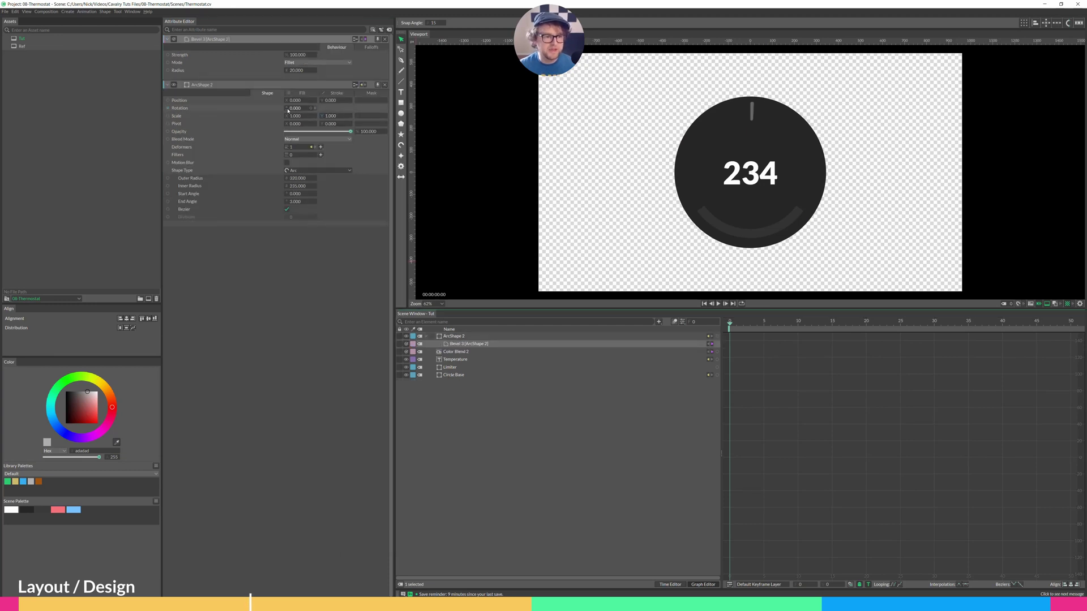
{"action": "left_click_drag", "start_coordinate": [297, 110], "coordinate": [342, 127]}
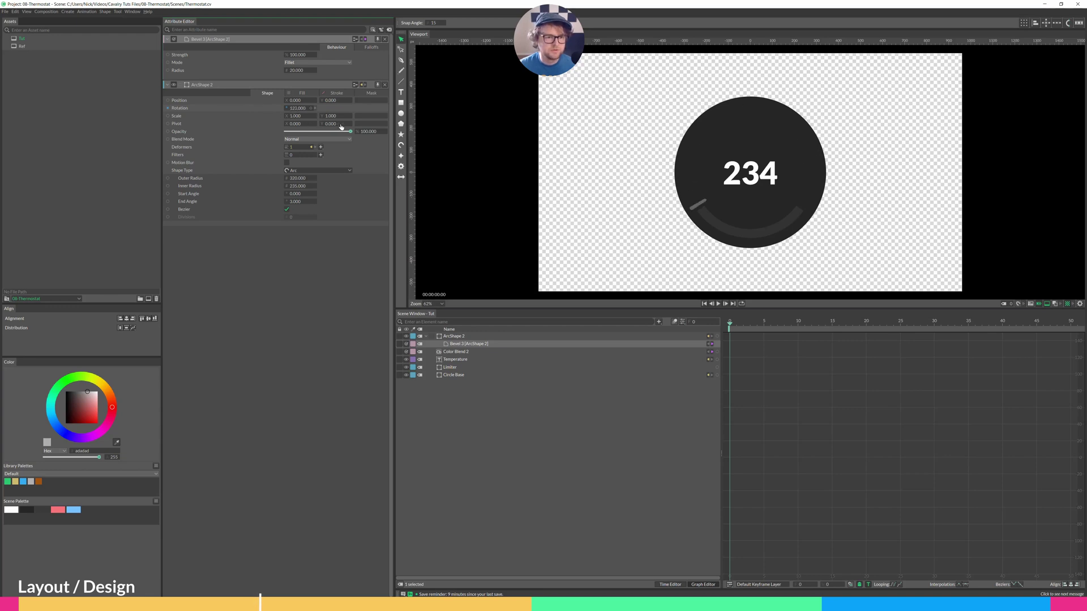
Keyframe the arc's rotation, change it to -120 and move that keyframe to frame 1
{"action": "left_click", "coordinate": [311, 109]}
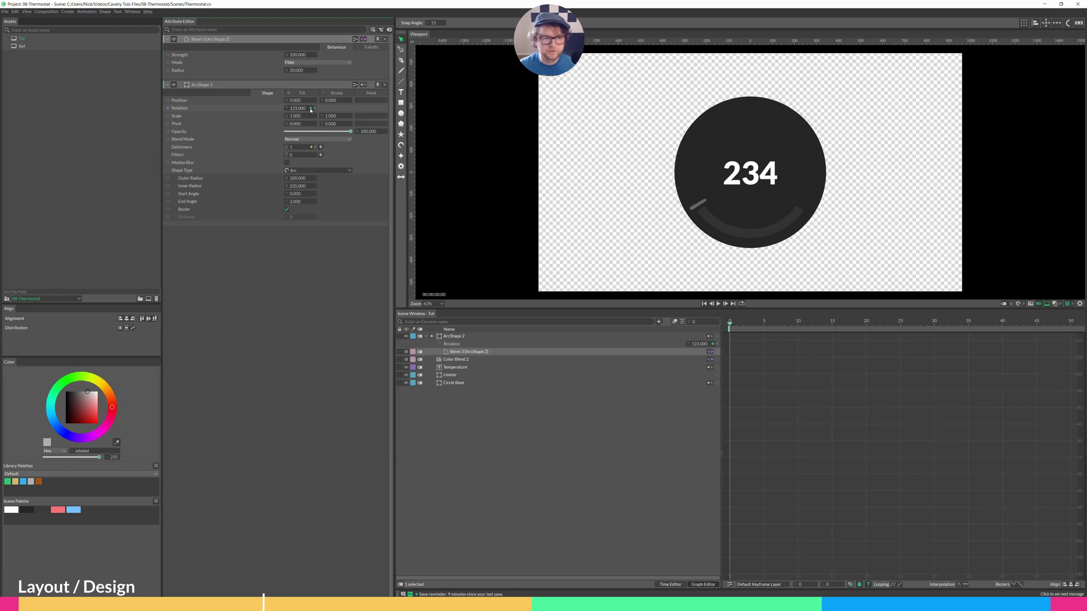
{"action": "left_click_drag", "start_coordinate": [296, 112], "coordinate": [211, 126]}
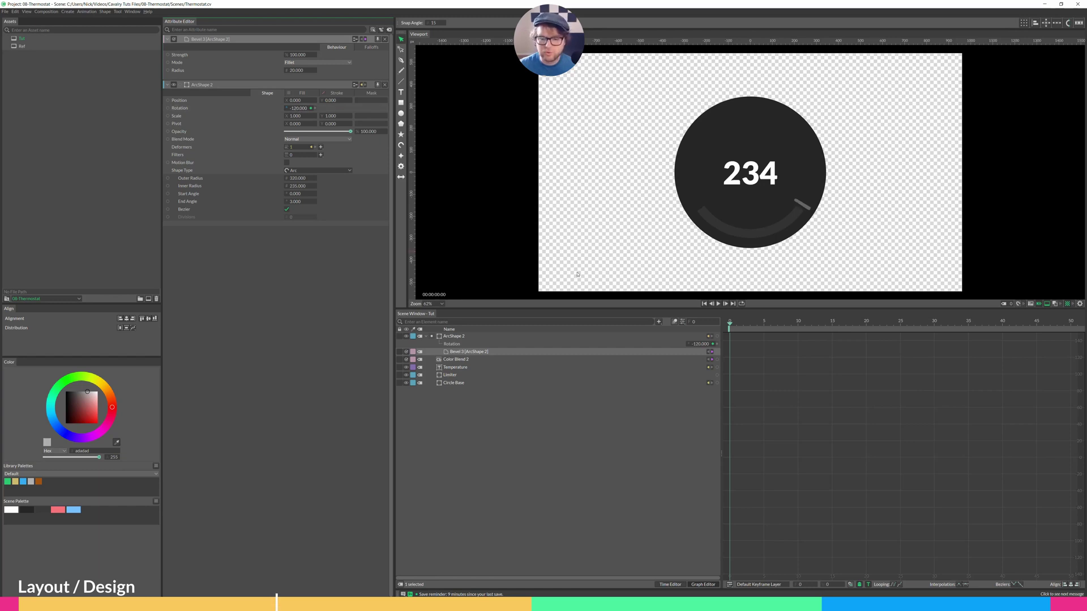
{"action": "left_click", "coordinate": [681, 585]}
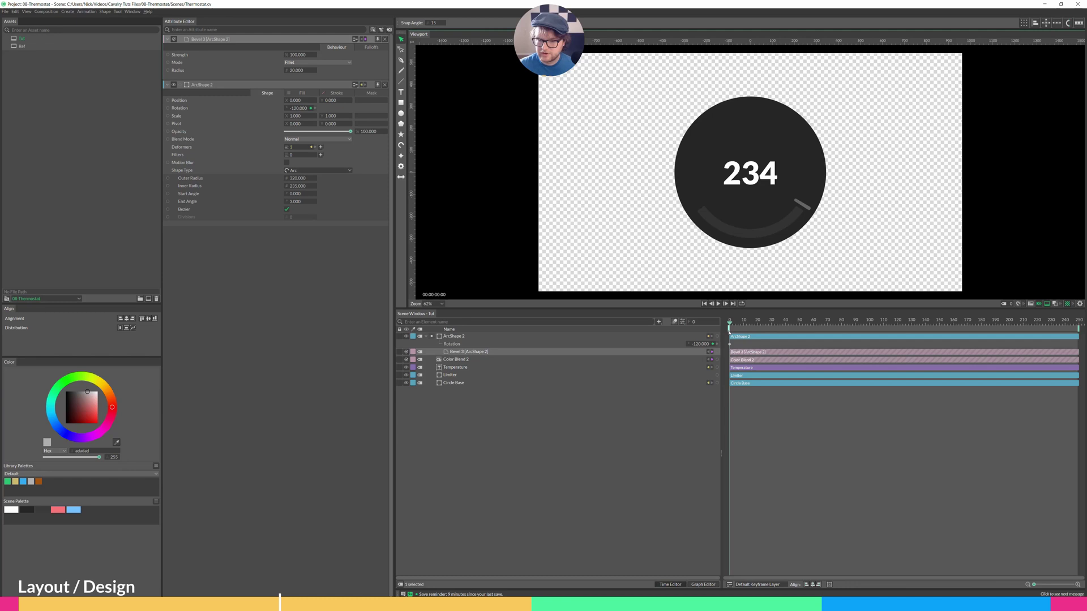
{"action": "key", "text": "ctrl+minus"}
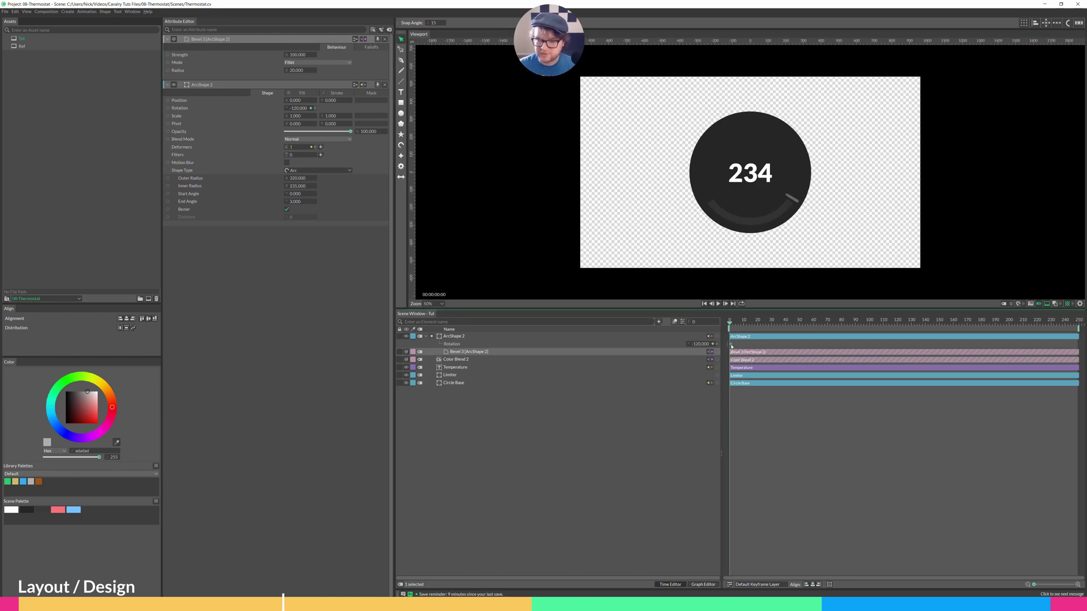
{"action": "left_click", "coordinate": [731, 346]}
Set the arc's rotation to 123 at frame 0 and check both positions by stepping between frames 0 and 1
{"action": "double_click", "coordinate": [702, 345]}
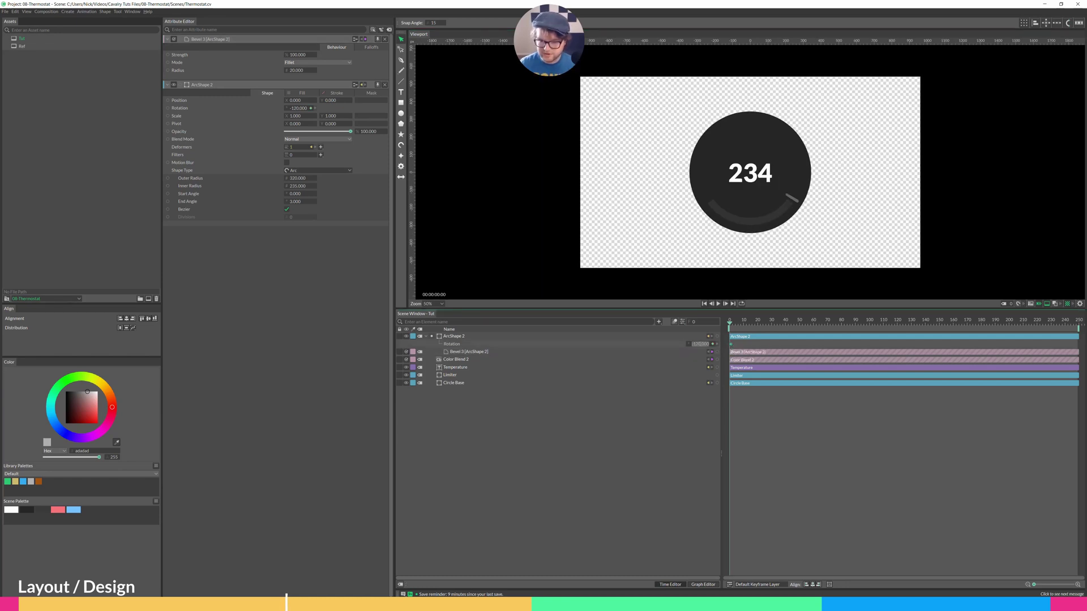
{"action": "type", "text": "123"}
{"action": "key", "text": "Return"}
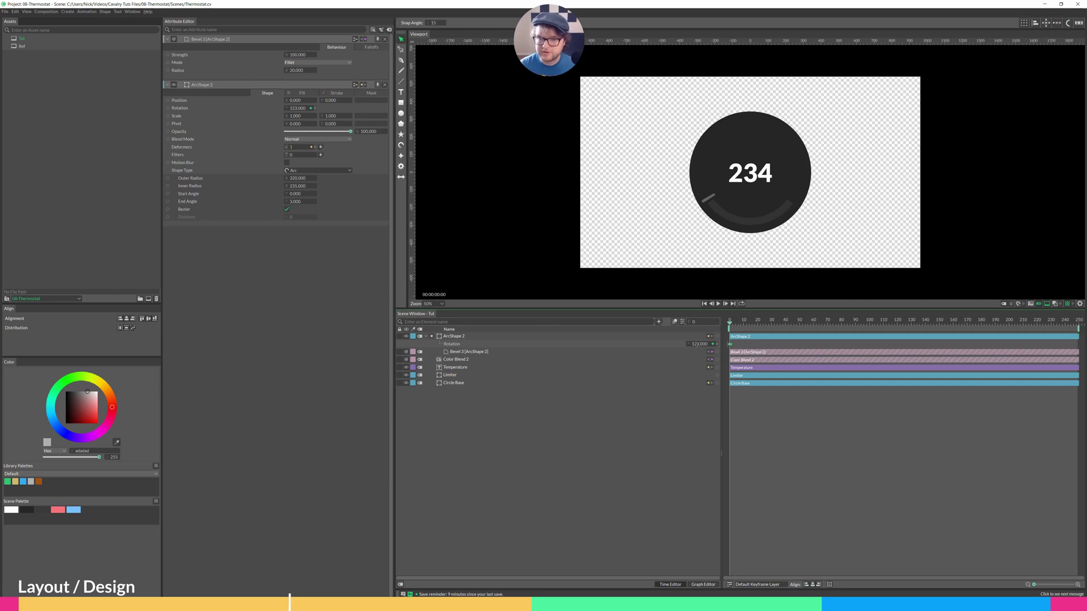
{"action": "key", "text": "Right"}
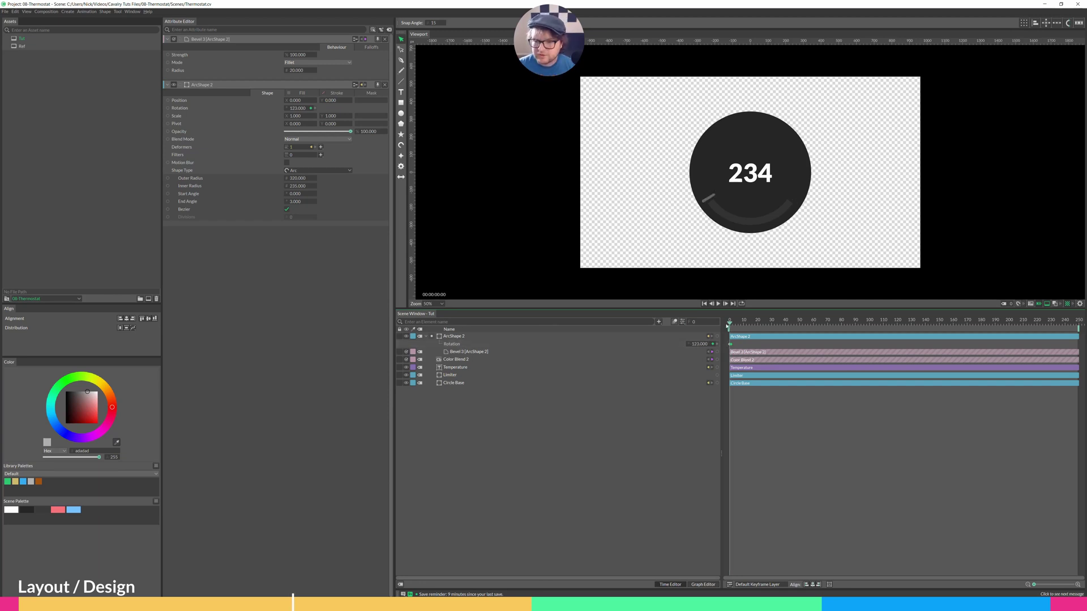
{"action": "key", "text": "Left"}
{"action": "key", "text": "Right"}
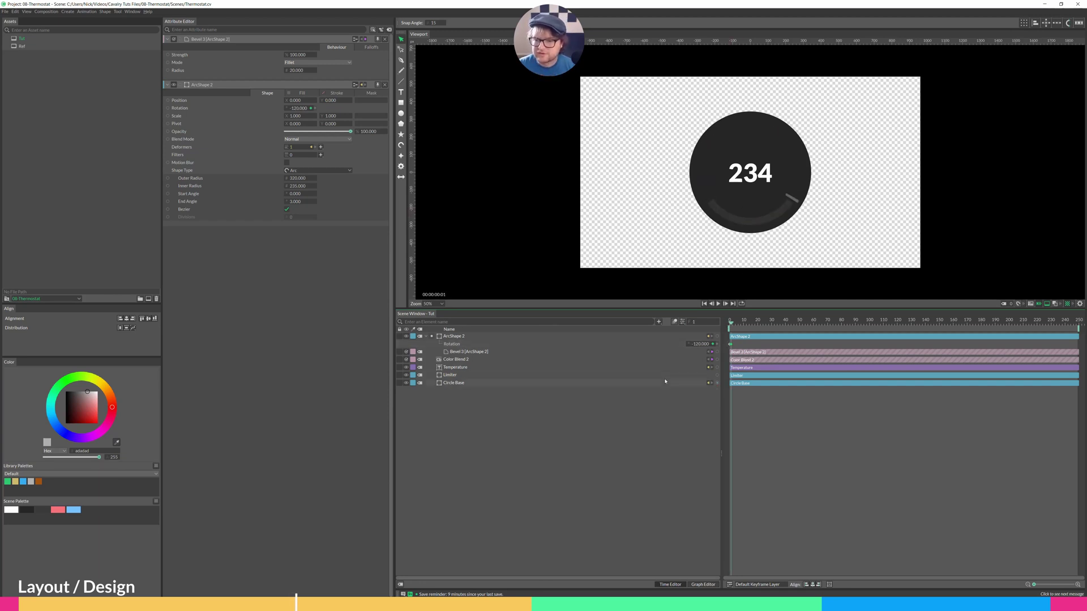
{"action": "key", "text": "Left"}
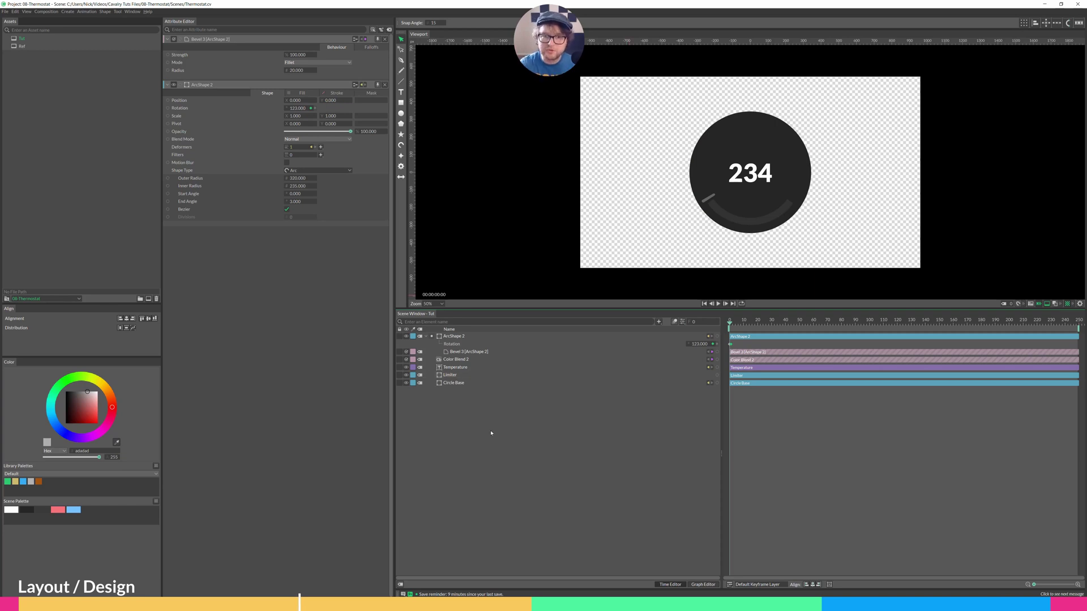
Select the Temperature text and add a String Generator to the scene
{"action": "left_click", "coordinate": [477, 368]}
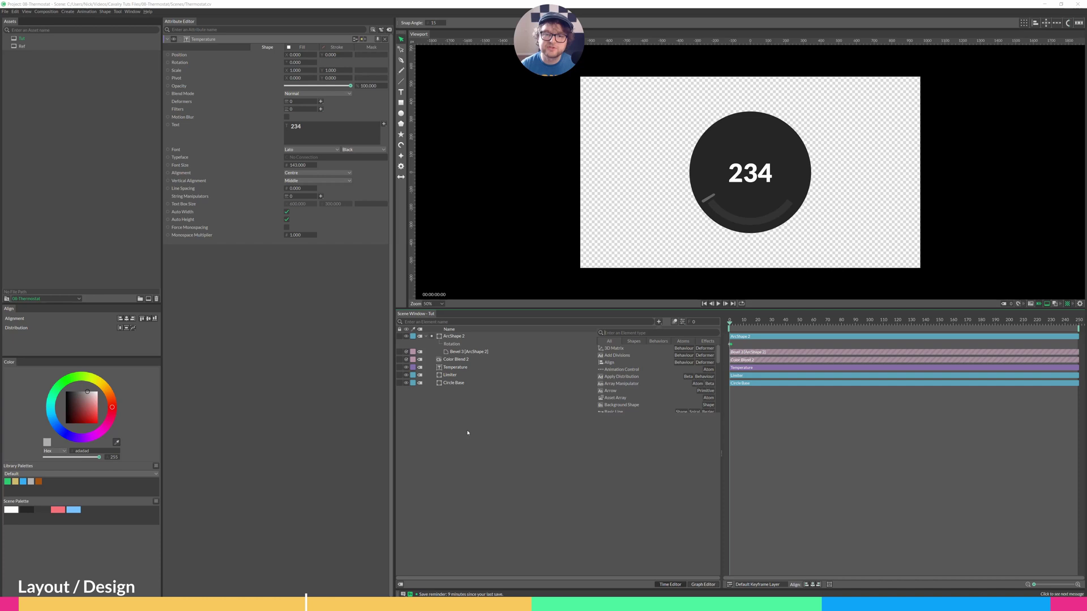
{"action": "type", "text": "gene"}
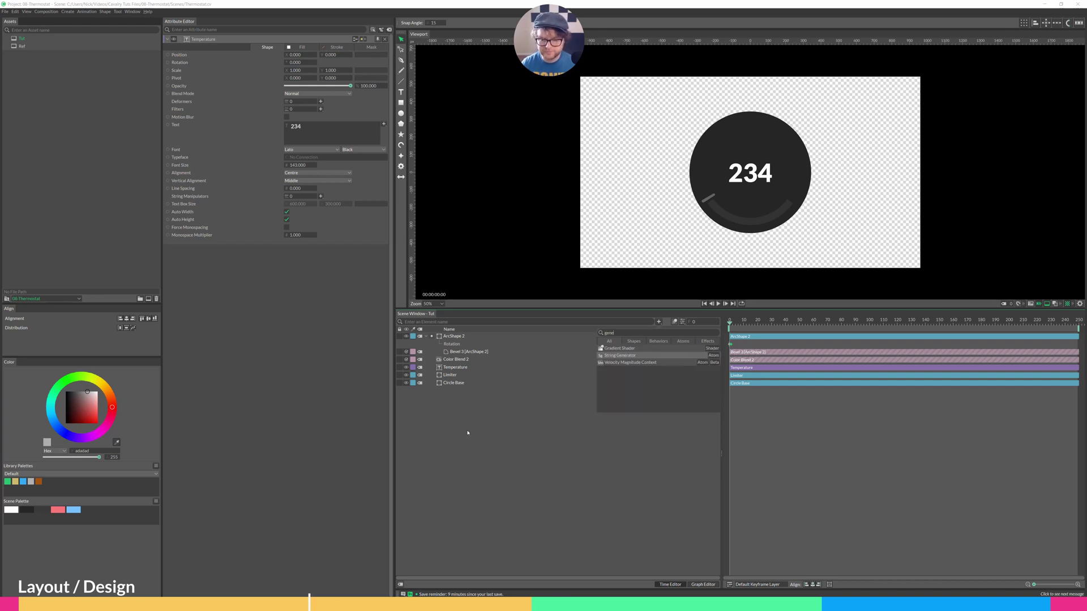
{"action": "key", "text": "Return"}
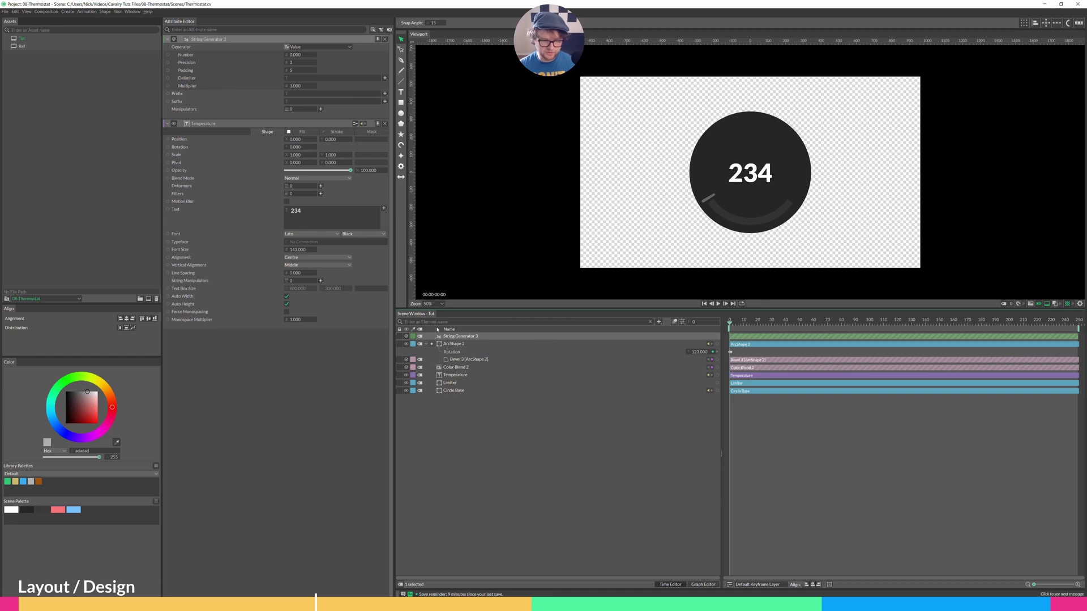
Duplicate the String Generator and rename the two generators FORMAT and VALUE
{"action": "key", "text": "ctrl+d"}
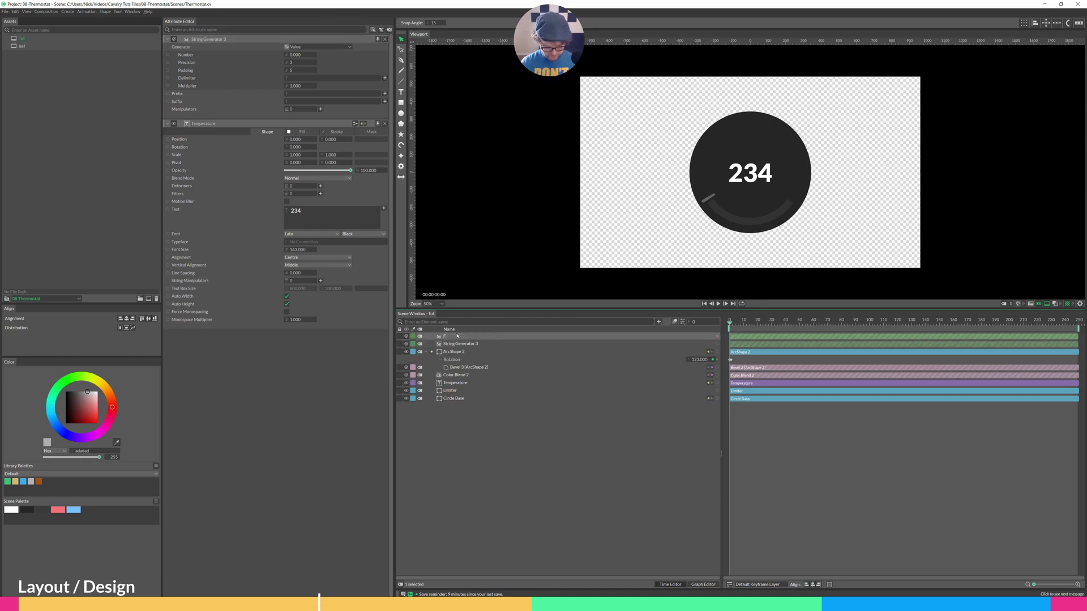
{"action": "type", "text": "ORMAT"}
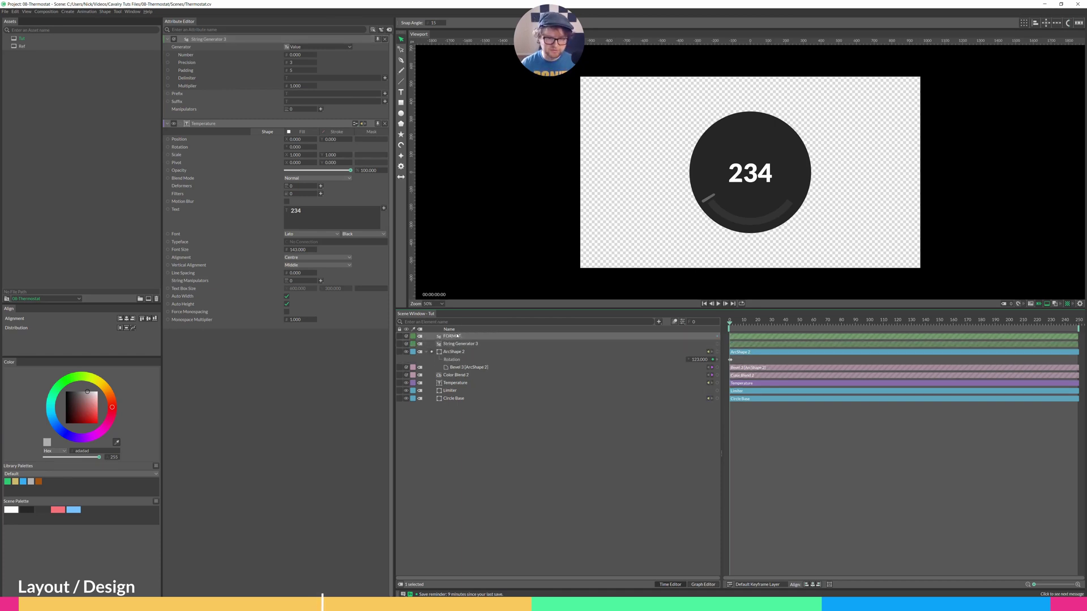
{"action": "left_click", "coordinate": [457, 345]}
{"action": "double_click", "coordinate": [457, 344]}
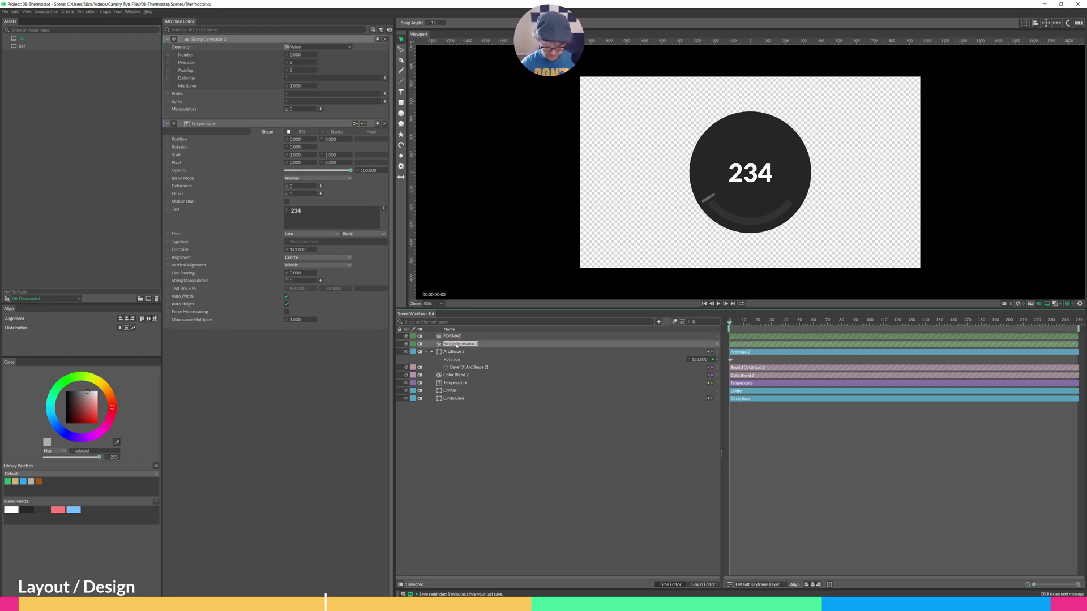
{"action": "type", "text": "VALUE"}
{"action": "key", "text": "Return"}
Switch FORMAT's generator to Formatted Text and connect VALUE, with its number set to 50, to FORMAT's string
{"action": "left_click", "coordinate": [452, 336]}
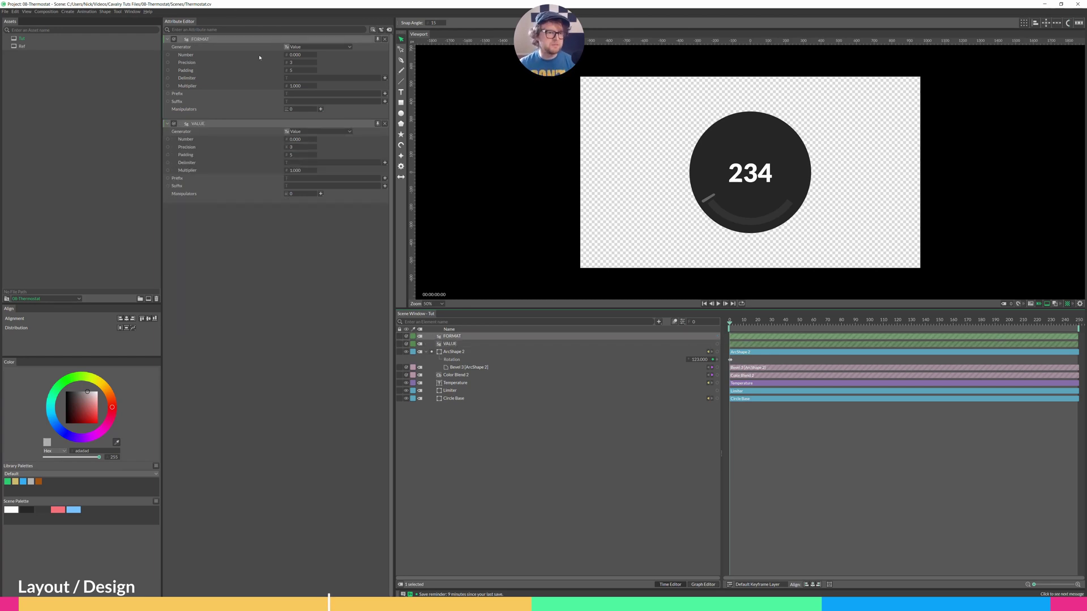
{"action": "left_click", "coordinate": [308, 48]}
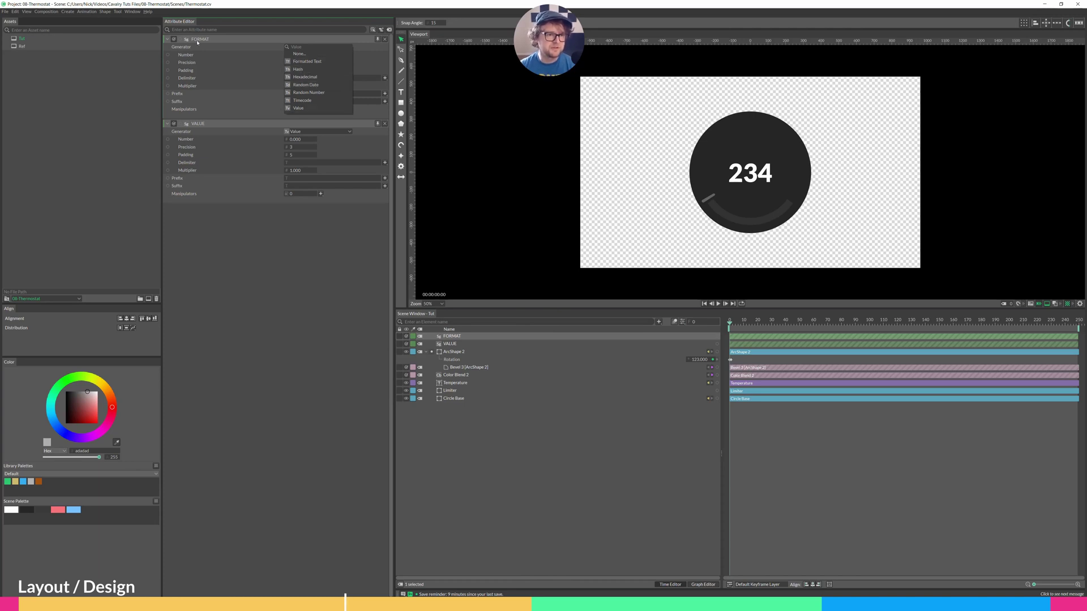
{"action": "left_click", "coordinate": [301, 61]}
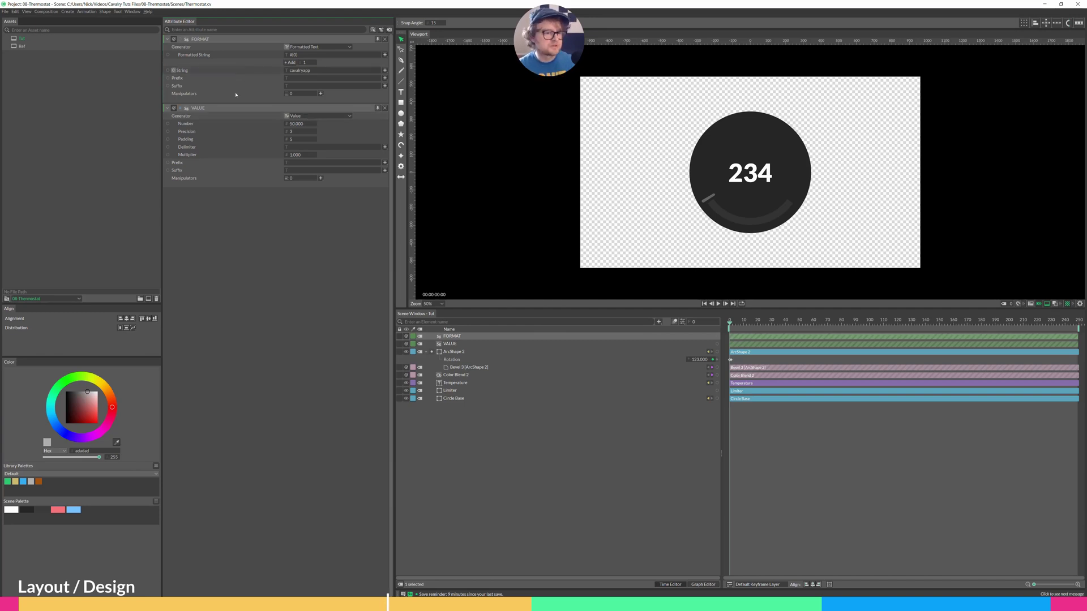
{"action": "left_click_drag", "start_coordinate": [180, 108], "coordinate": [182, 71]}
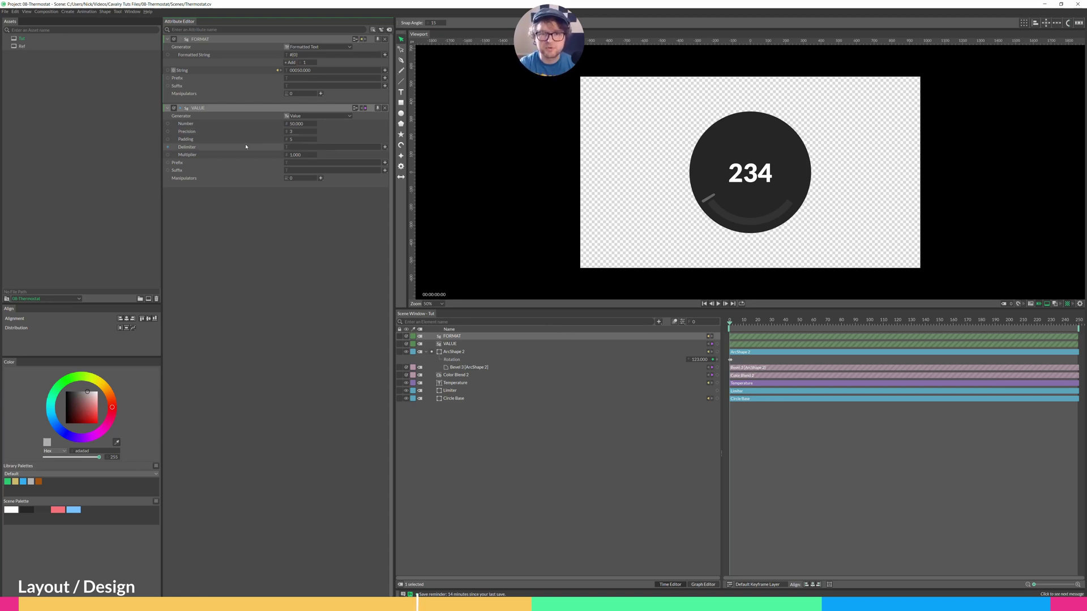
Set the VALUE generator's precision and padding to 0
{"action": "left_click", "coordinate": [292, 132]}
{"action": "type", "text": "0"}
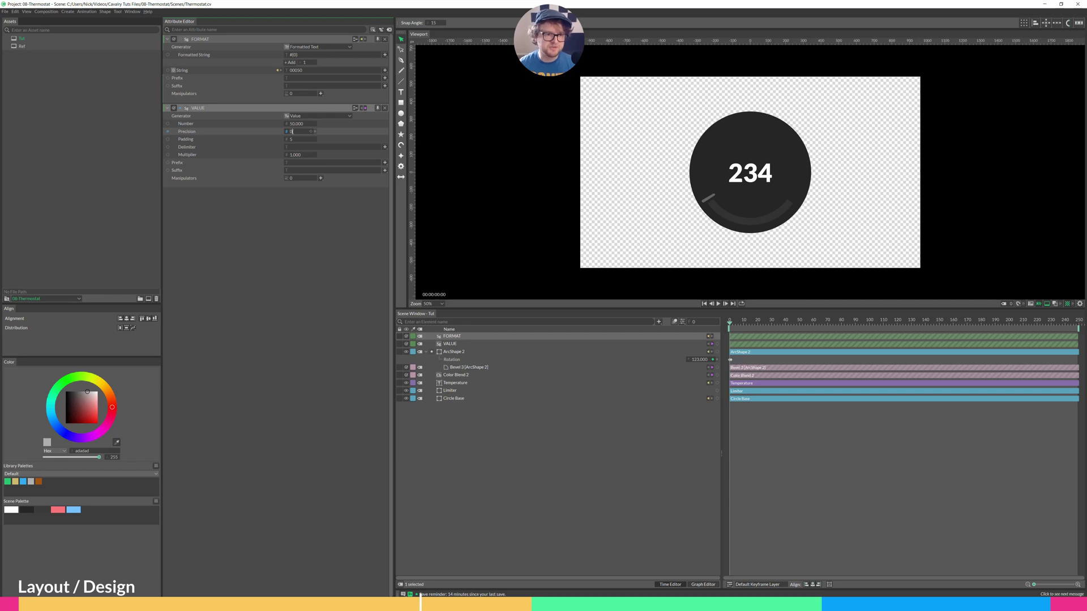
{"action": "left_click", "coordinate": [295, 139]}
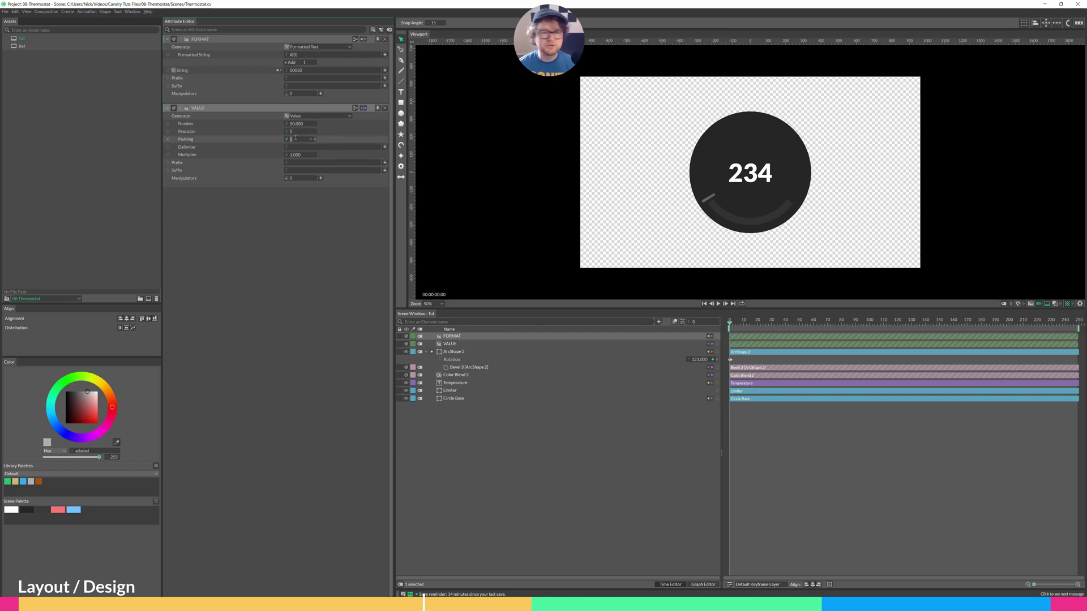
{"action": "type", "text": "0"}
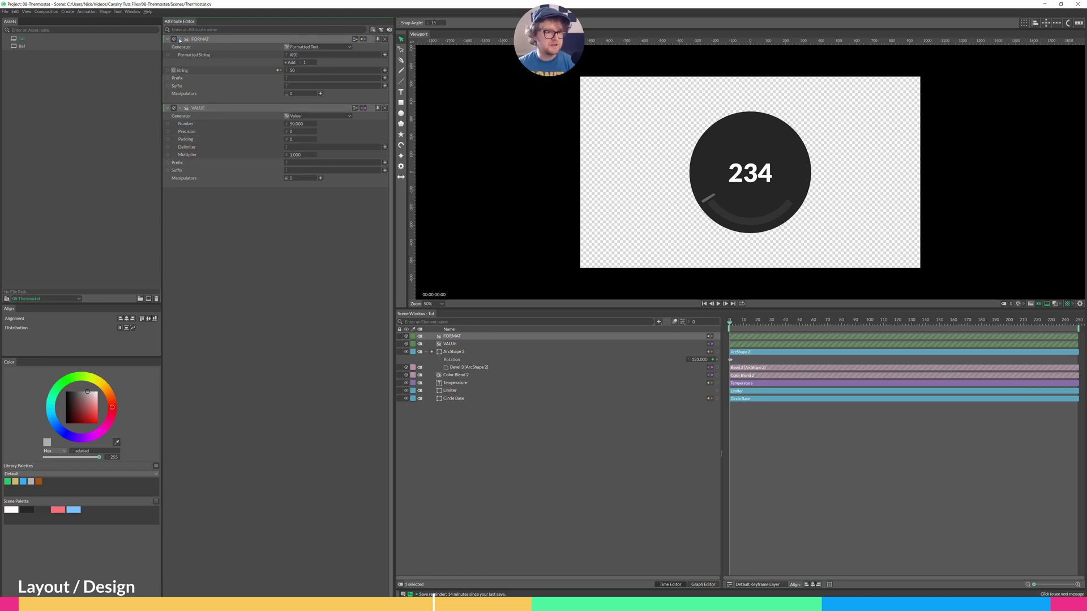
Connect FORMAT to the Temperature layer's text and change its formatted string to {0}°
{"action": "left_click_drag", "start_coordinate": [195, 39], "coordinate": [453, 385]}
{"action": "left_click", "coordinate": [459, 387]}
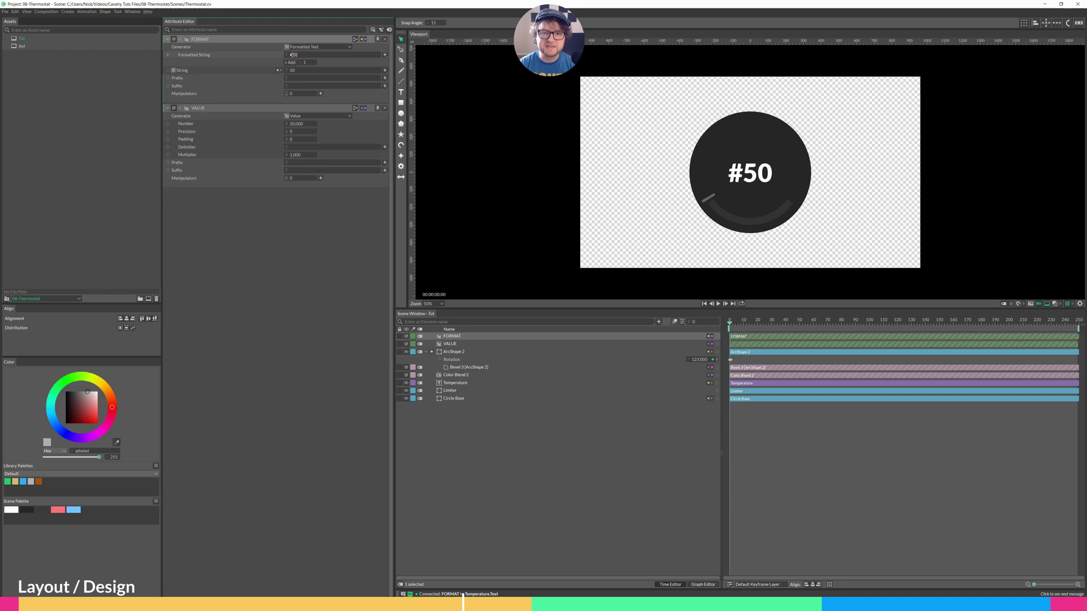
{"action": "key", "text": "BackSpace"}
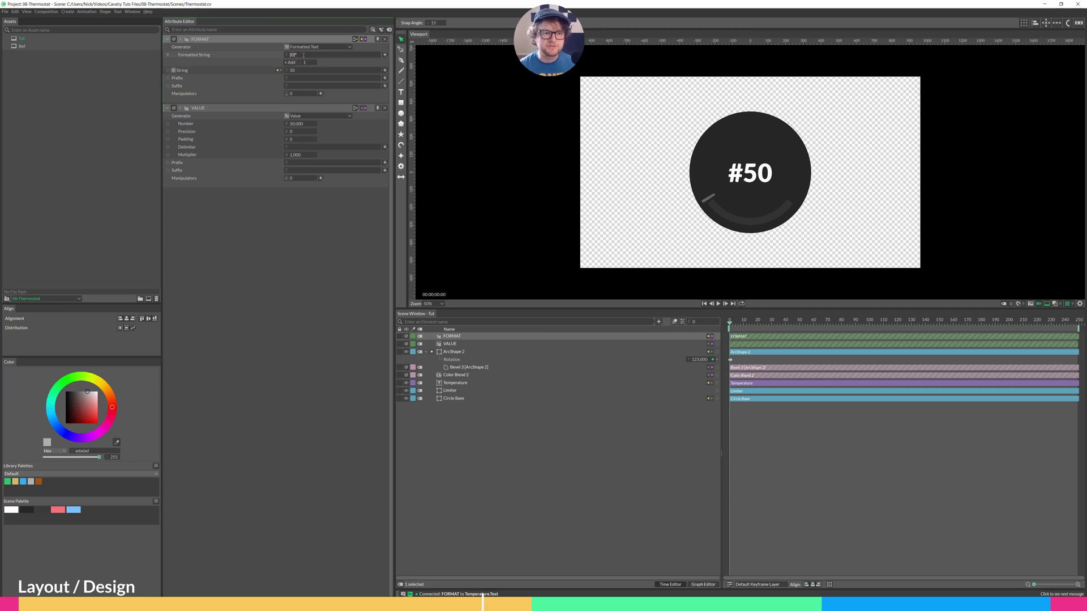
{"action": "left_click", "coordinate": [319, 207]}
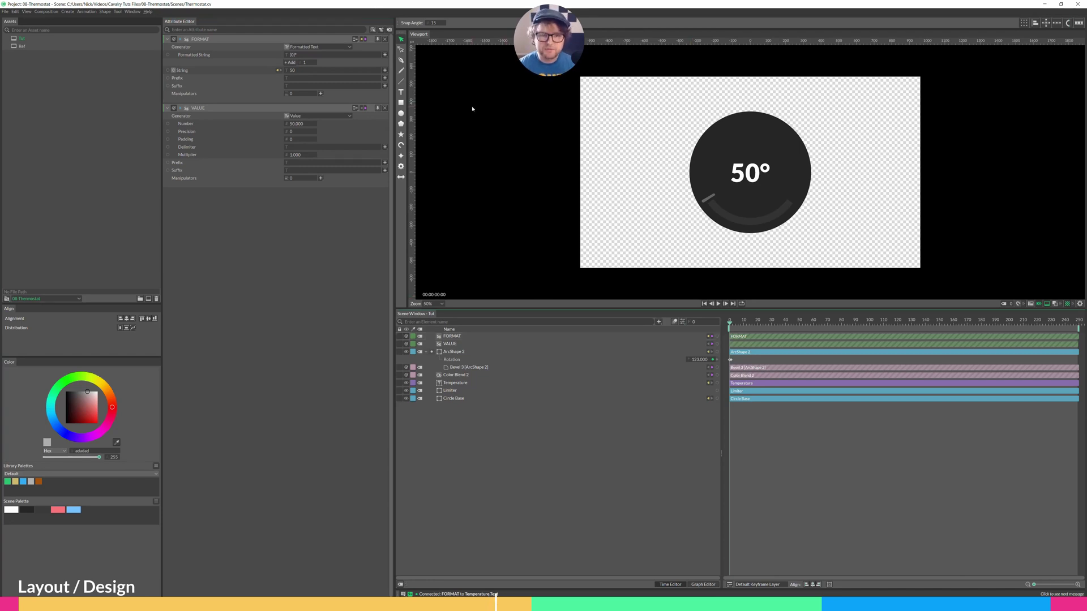
Place a vertical guide at the composition's centre and shift the Temperature text to X position 31 to centre the digits
{"action": "left_click_drag", "start_coordinate": [412, 112], "coordinate": [751, 103]}
{"action": "left_click", "coordinate": [745, 173]}
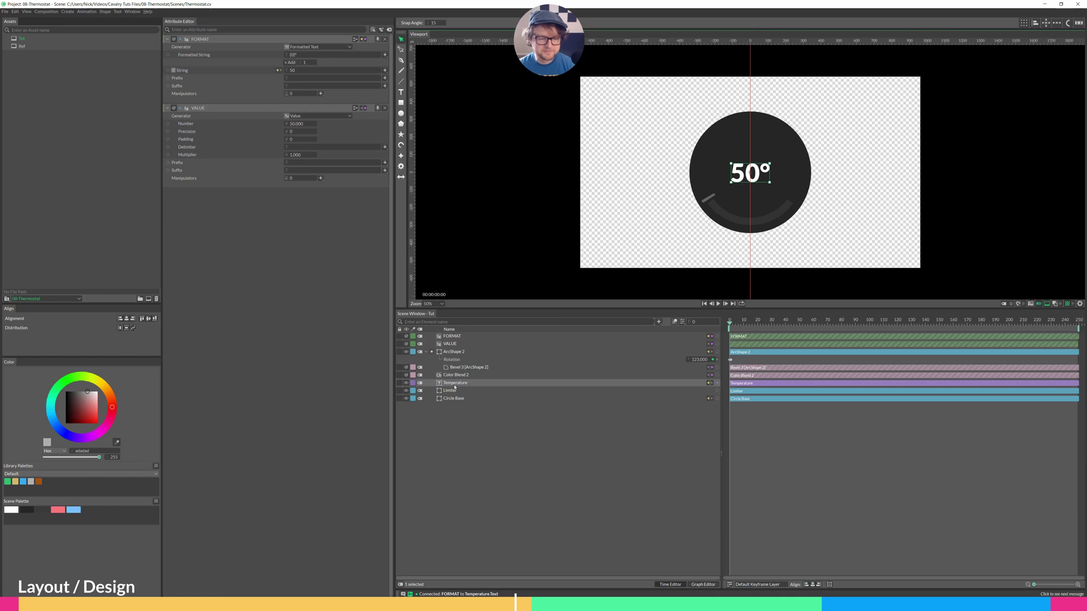
{"action": "left_click_drag", "start_coordinate": [295, 56], "coordinate": [303, 59]}
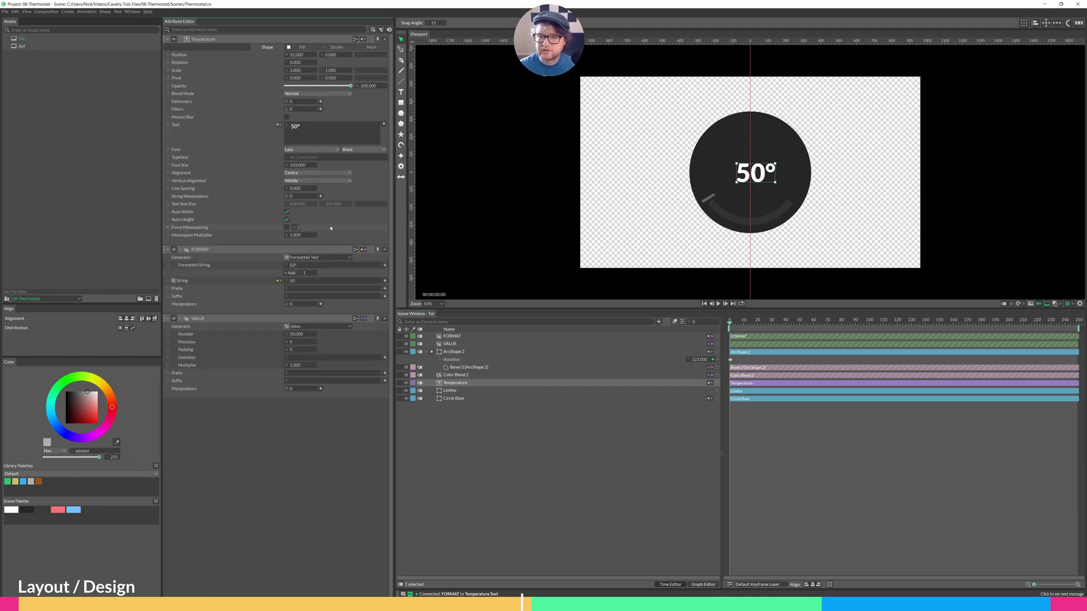
{"action": "left_click", "coordinate": [517, 475]}
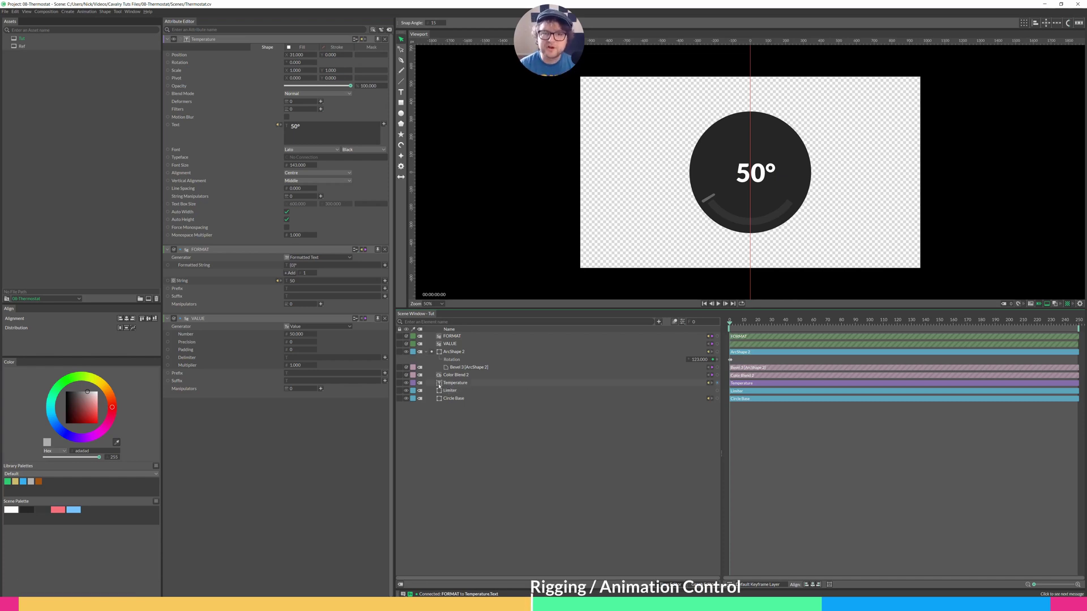
{"action": "mouse_move", "coordinate": [698, 359]}
{"action": "left_mouse_down"}
{"action": "mouse_move", "coordinate": [640, 353]}
{"action": "mouse_move", "coordinate": [696, 360]}
{"action": "left_mouse_up"}
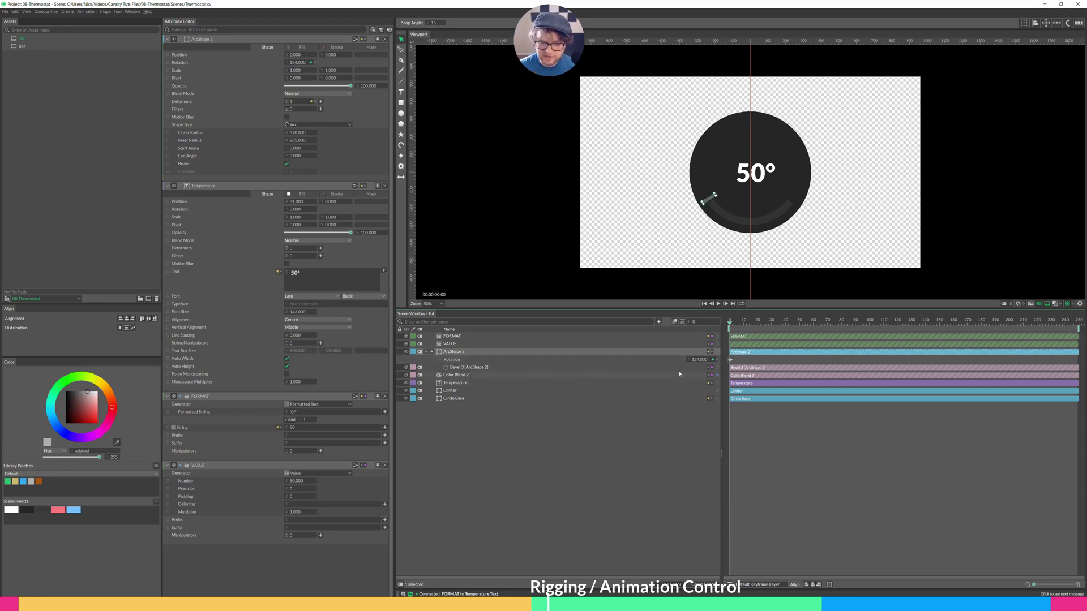
{"action": "left_click_drag", "start_coordinate": [716, 376], "coordinate": [450, 361]}
{"action": "key", "text": "ctrl+z"}
{"action": "key", "text": "ctrl+z"}
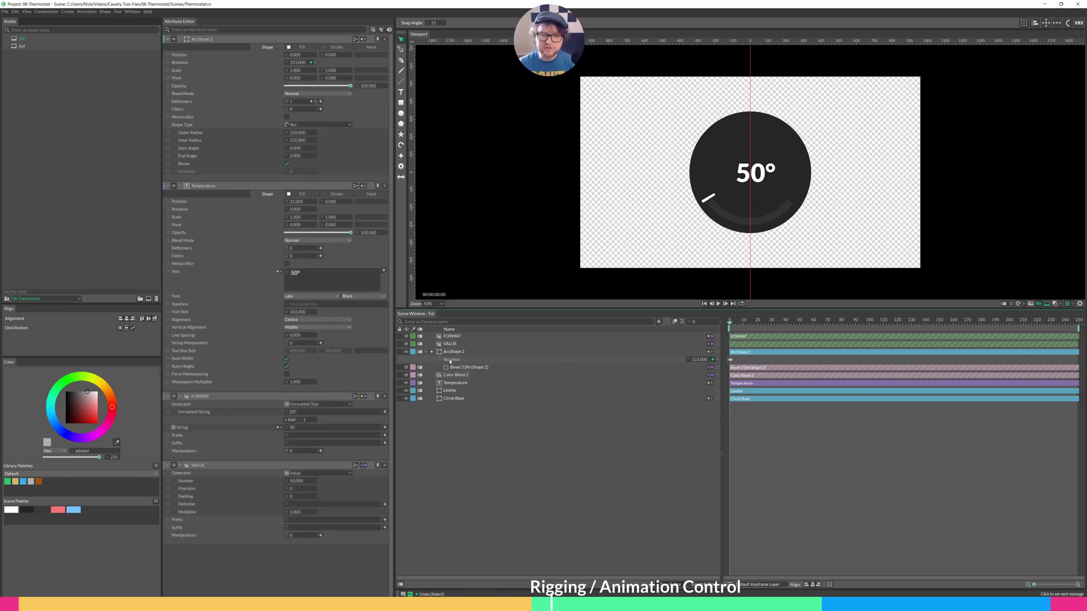
Advance to frame 1 and set the rotation of ArcShape 2 to -120 degrees
{"action": "left_click", "coordinate": [451, 360]}
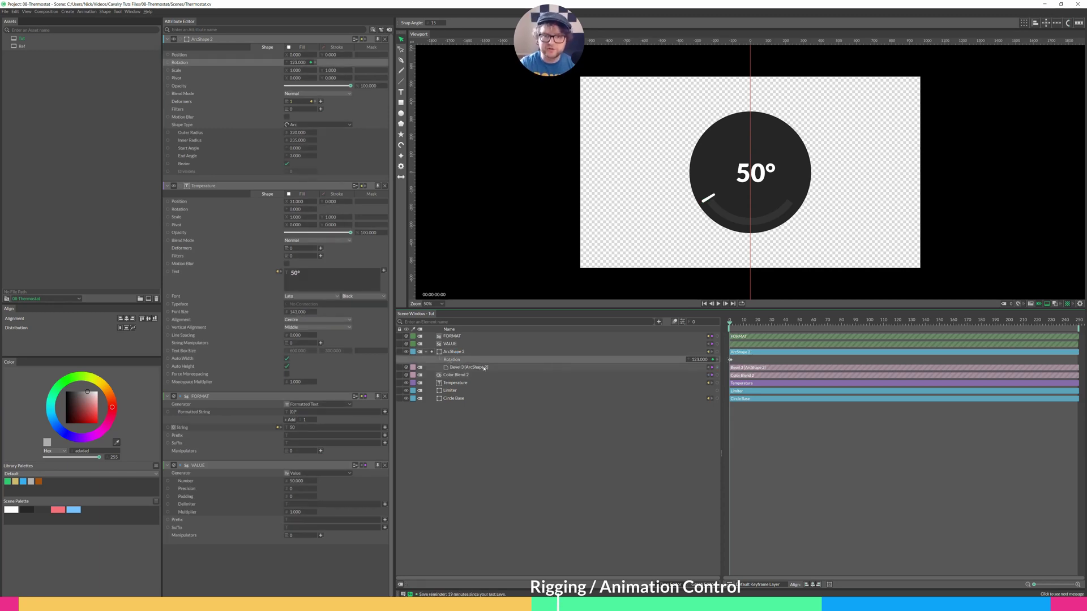
{"action": "key", "text": "Right"}
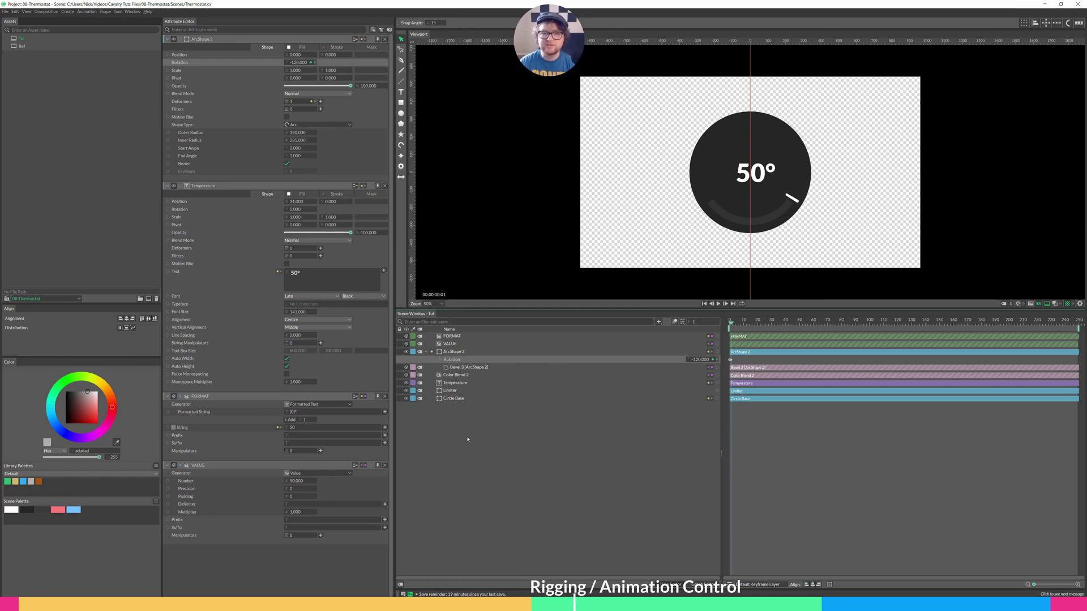
Add a Number Range utility to the scene and show its attributes
{"action": "key", "text": "ctrl+period"}
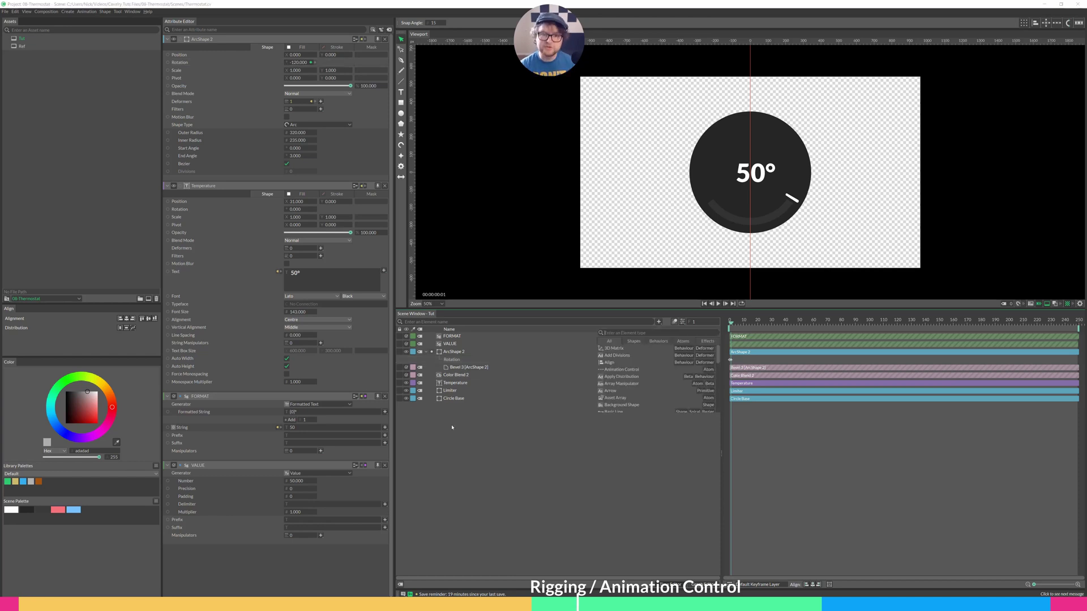
{"action": "type", "text": "number"}
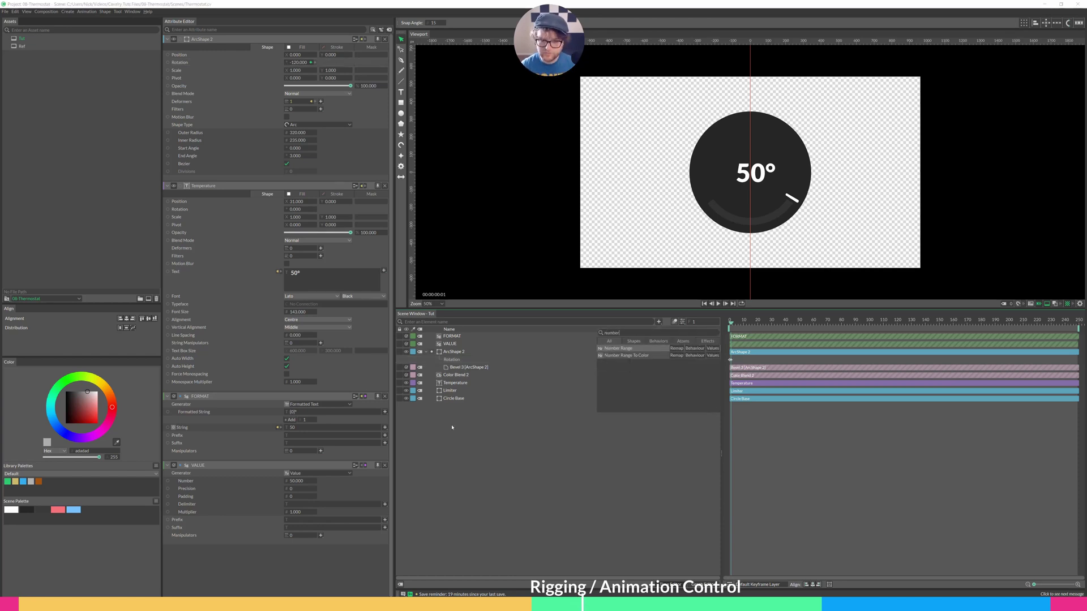
{"action": "key", "text": "Return"}
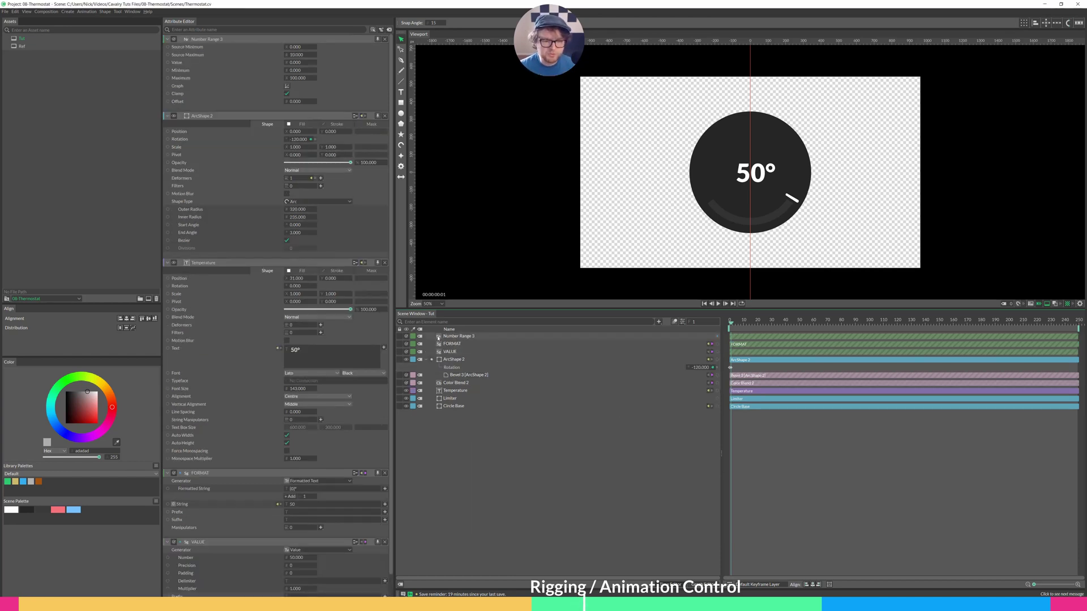
{"action": "double_click", "coordinate": [438, 338]}
Set the Number Range's source minimum to 123 and source maximum to -120
{"action": "left_click_drag", "start_coordinate": [301, 48], "coordinate": [224, 49]}
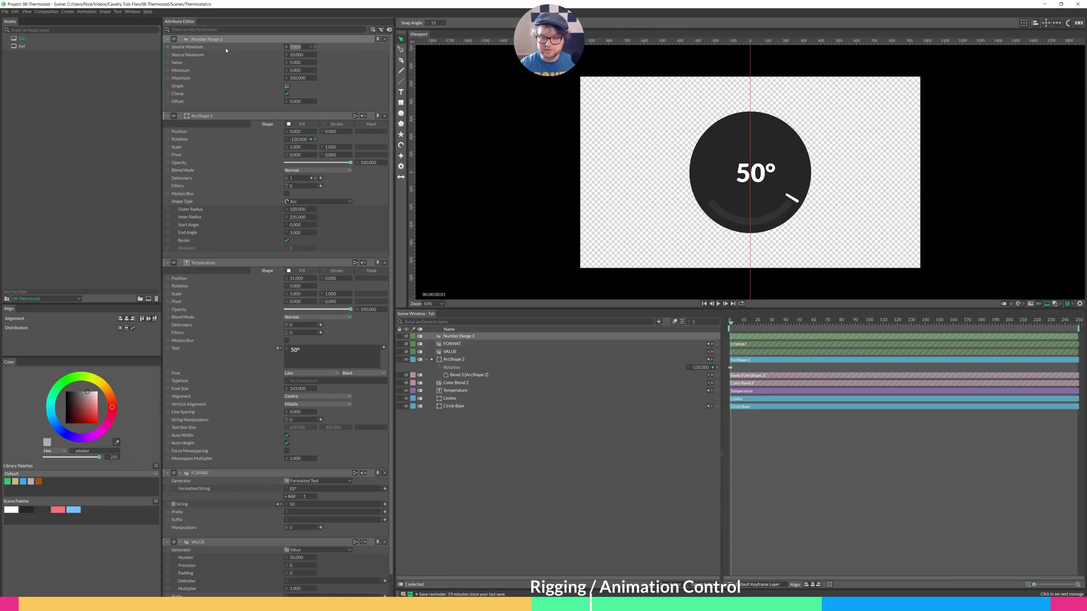
{"action": "type", "text": "123"}
{"action": "key", "text": "Return"}
{"action": "left_click", "coordinate": [287, 55]}
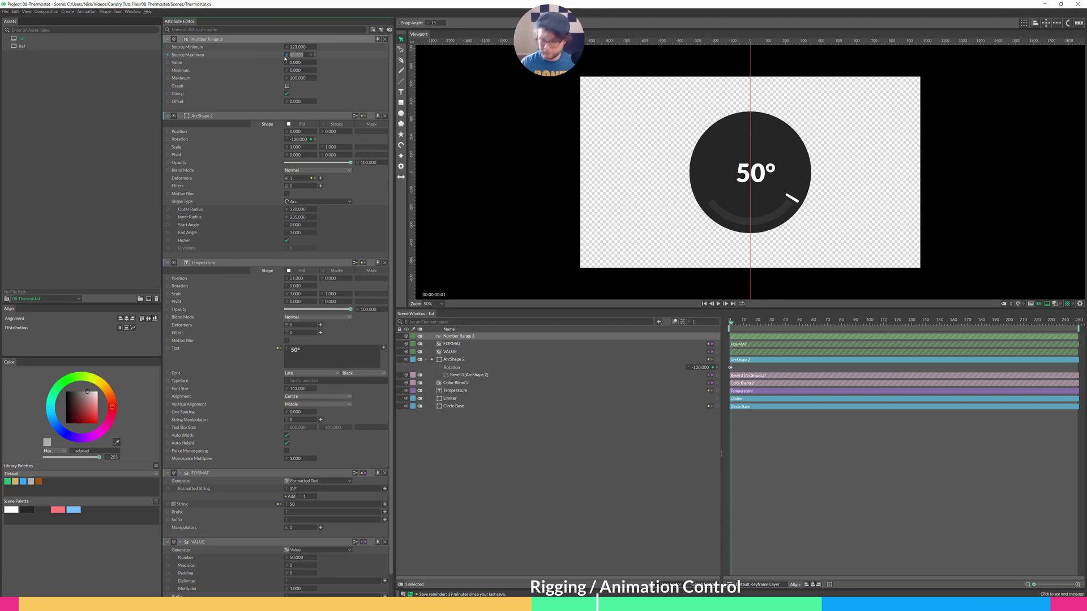
{"action": "type", "text": "-120"}
{"action": "key", "text": "Return"}
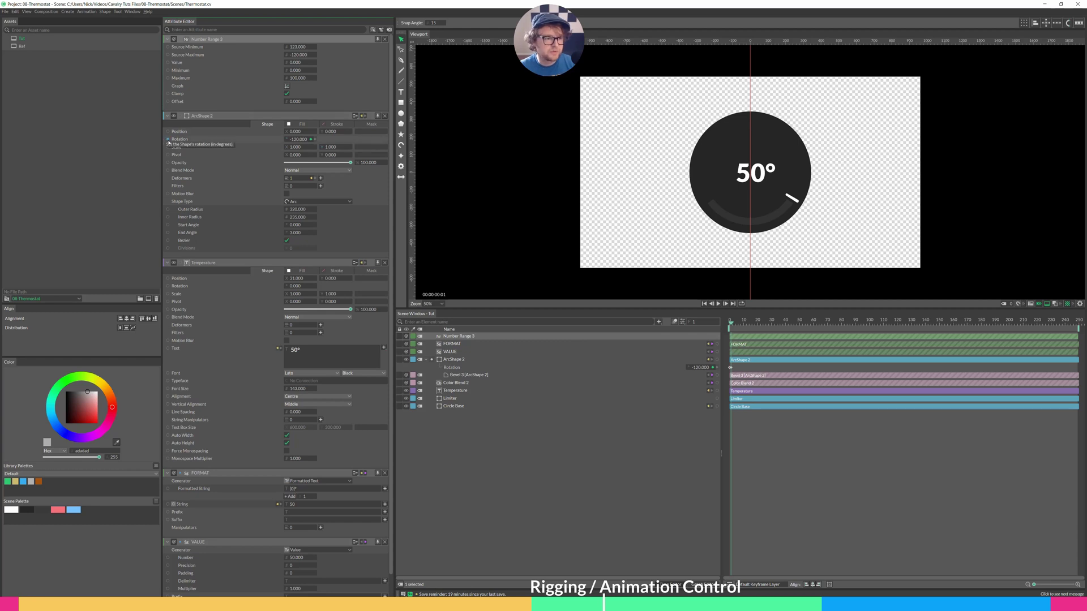
Connect ArcShape 2's rotation to the Number Range's value and set its output range to minimum 50 and maximum 120
{"action": "left_click_drag", "start_coordinate": [179, 139], "coordinate": [178, 63]}
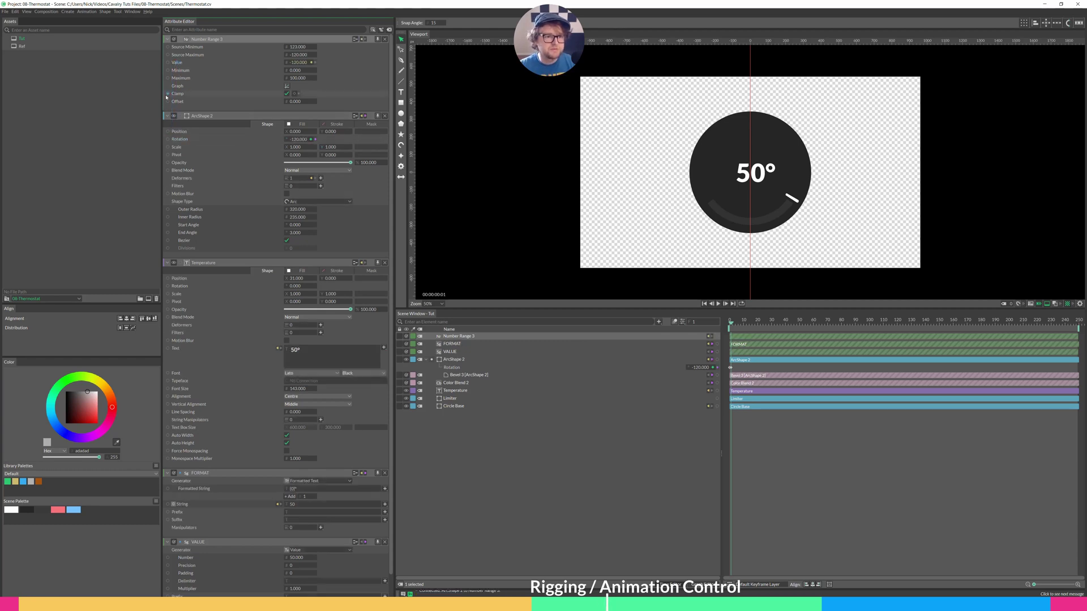
{"action": "left_click", "coordinate": [295, 71]}
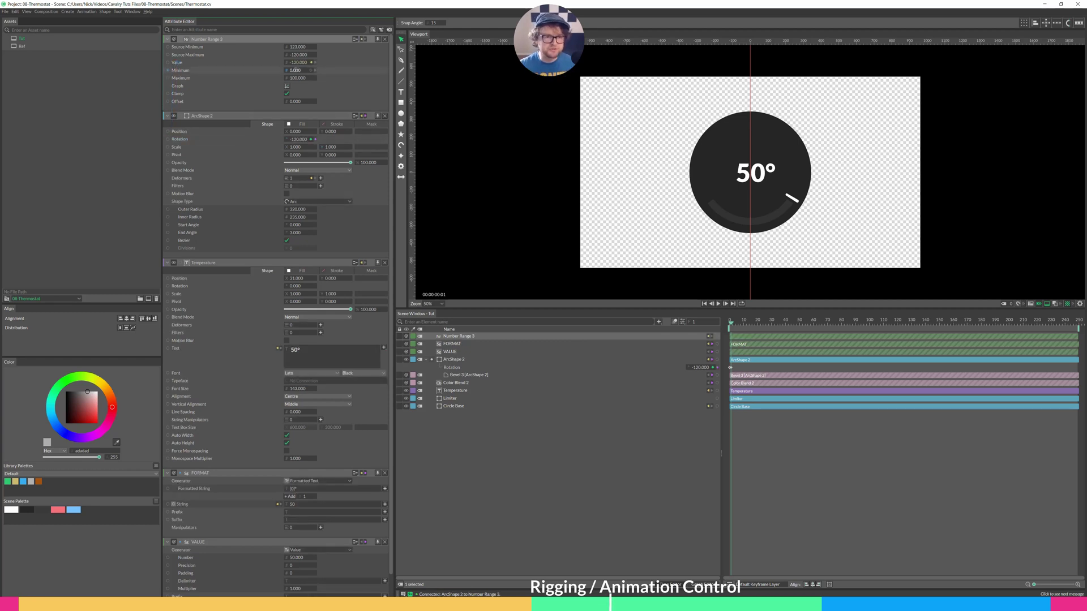
{"action": "type", "text": "50"}
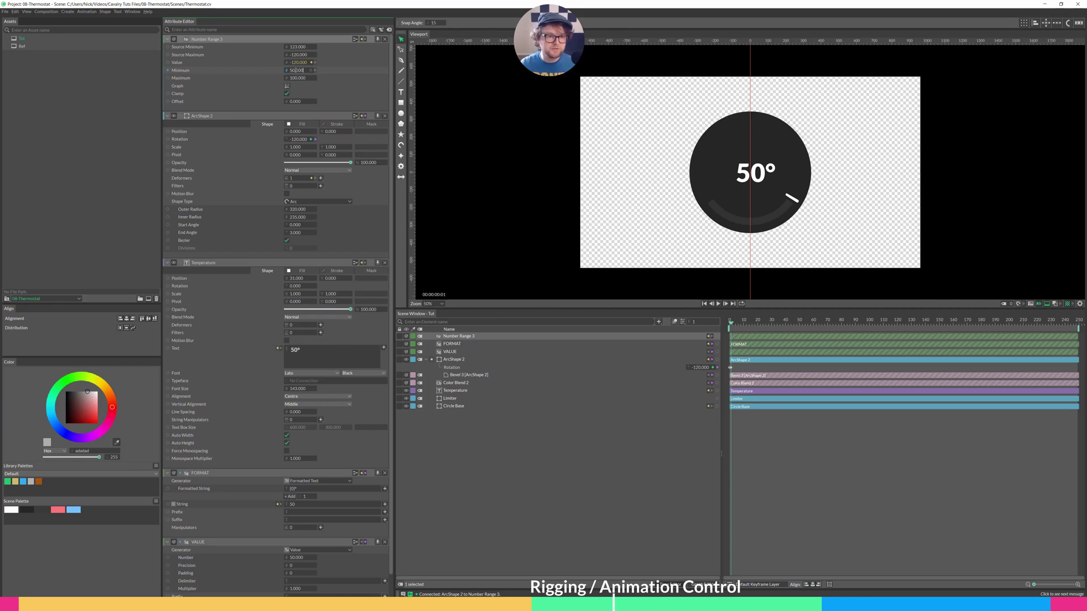
{"action": "key", "text": "Tab"}
{"action": "type", "text": "120"}
{"action": "key", "text": "Return"}
Connect the Number Range to the VALUE generator's number and test the readout with a temporary change to the tick's rotation
{"action": "left_click_drag", "start_coordinate": [180, 39], "coordinate": [452, 353]}
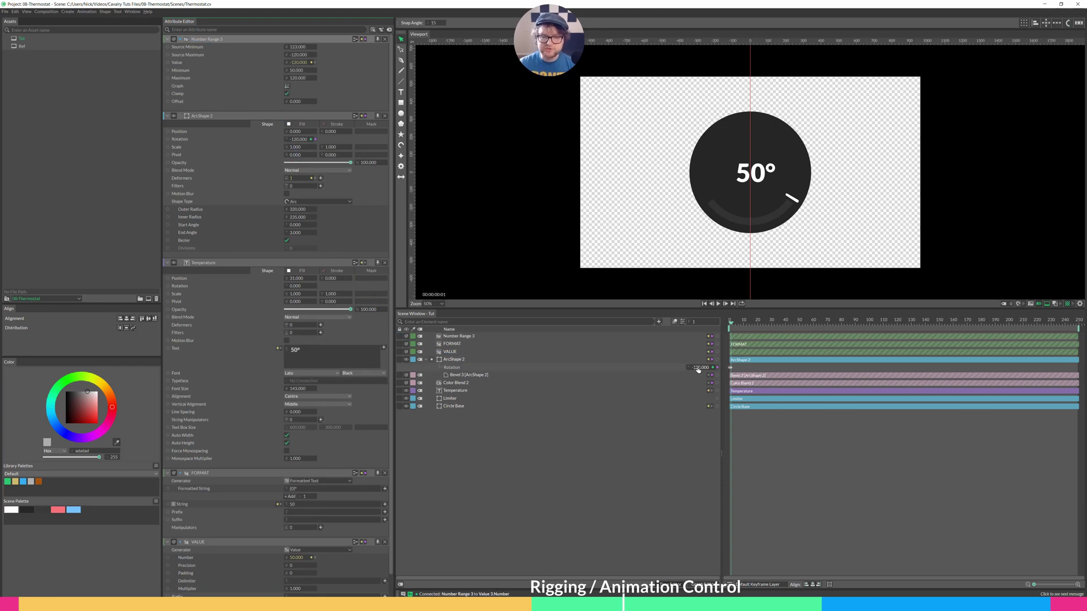
{"action": "left_click_drag", "start_coordinate": [698, 369], "coordinate": [757, 363]}
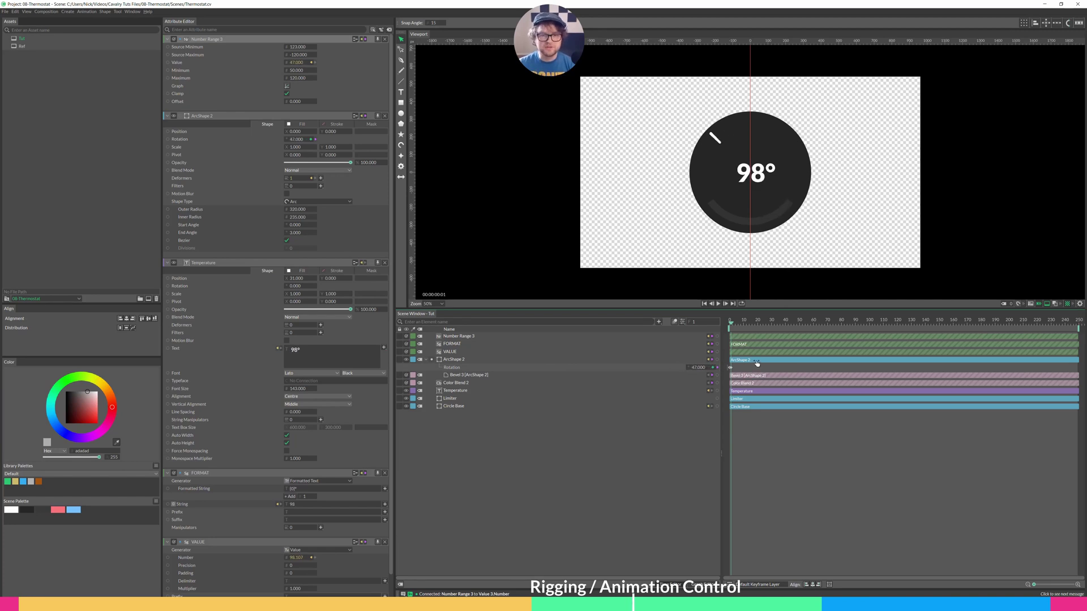
{"action": "key", "text": "ctrl+z"}
Flip the Number Range's graph horizontally and test the temperature by rotating the tick across its range and back to -120
{"action": "left_click", "coordinate": [287, 86]}
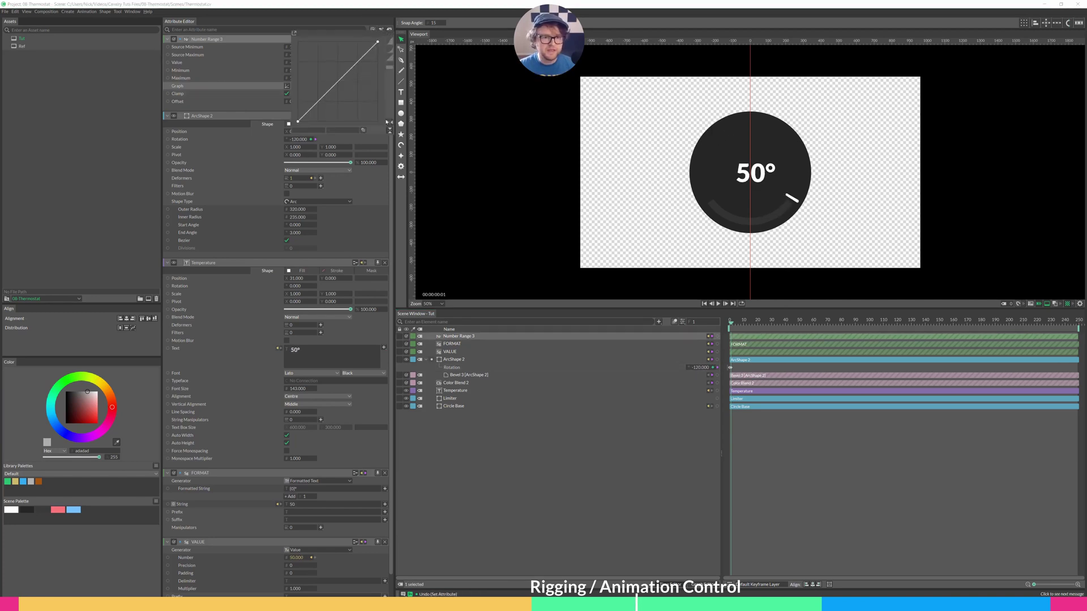
{"action": "left_click", "coordinate": [389, 122]}
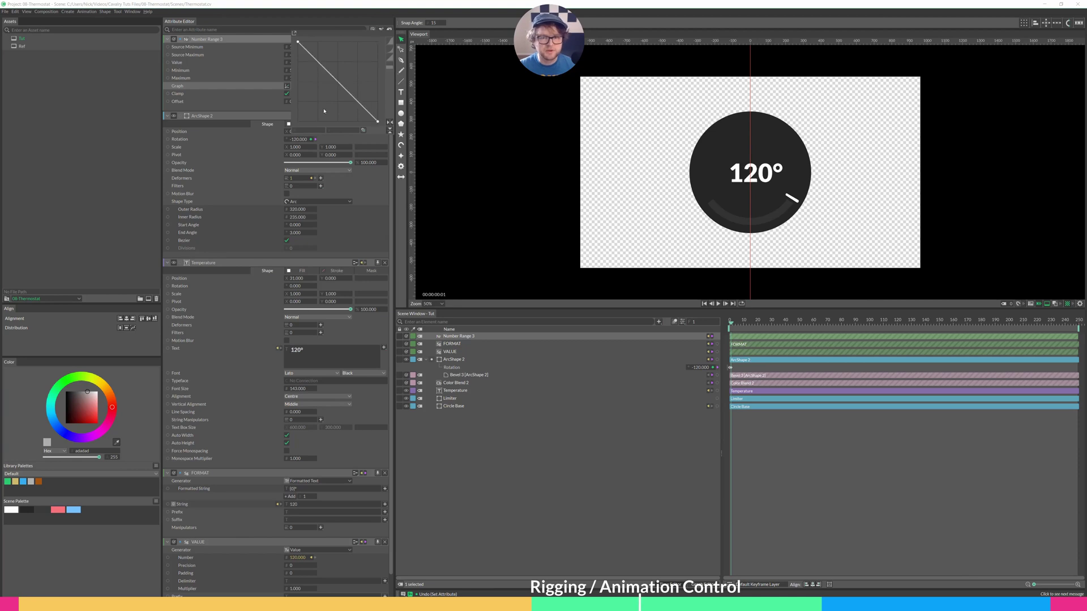
{"action": "left_click_drag", "start_coordinate": [701, 368], "coordinate": [787, 367]}
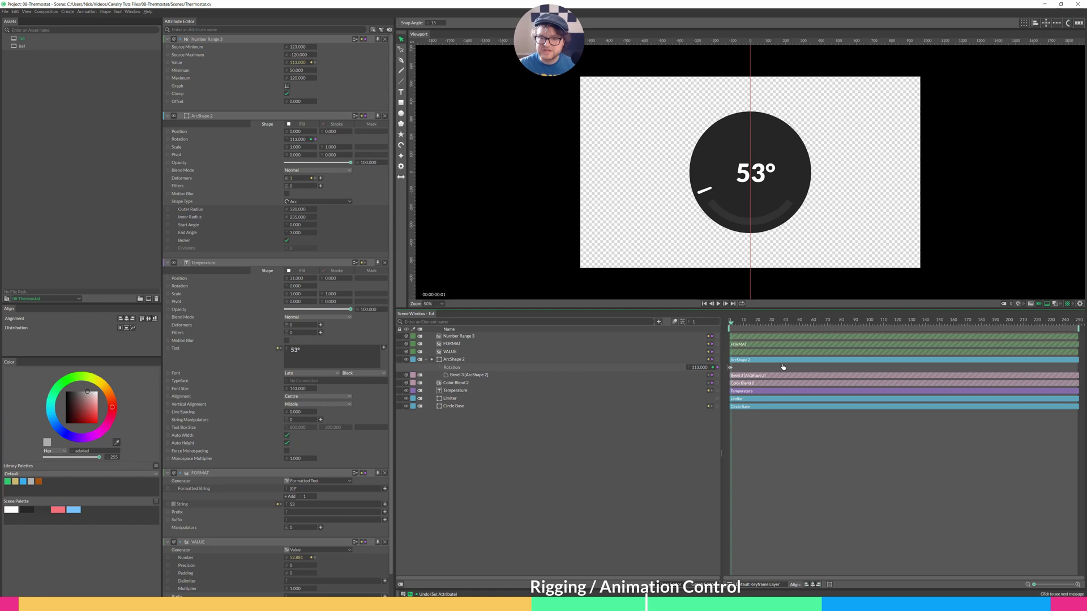
{"action": "left_click_drag", "start_coordinate": [783, 367], "coordinate": [703, 356]}
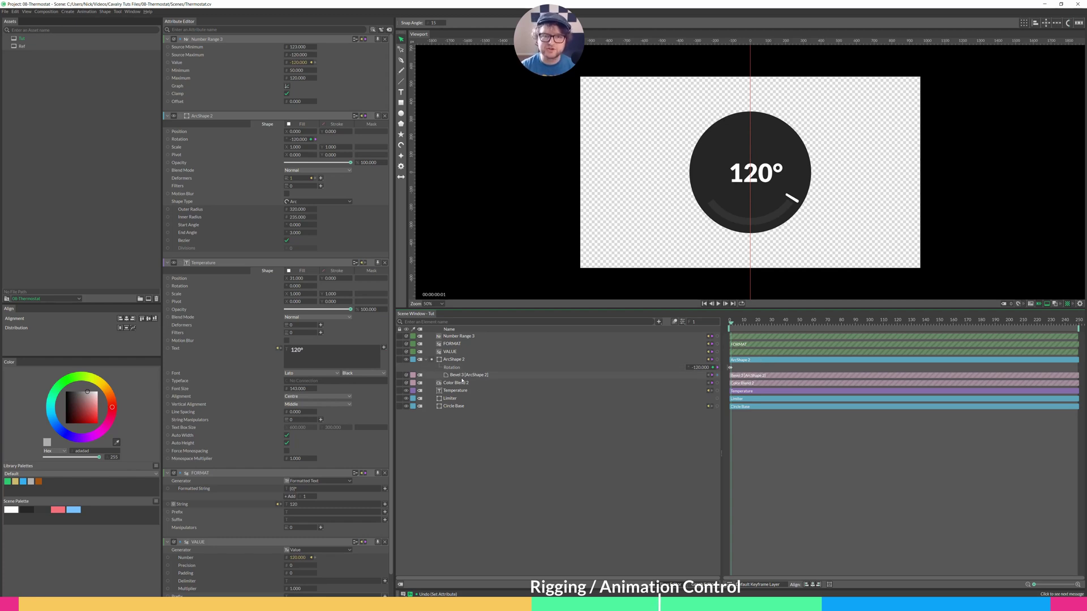
Add an Animation Control on ArcShape 2's rotation and test it by varying the control's amount
{"action": "key", "text": "ctrl+period"}
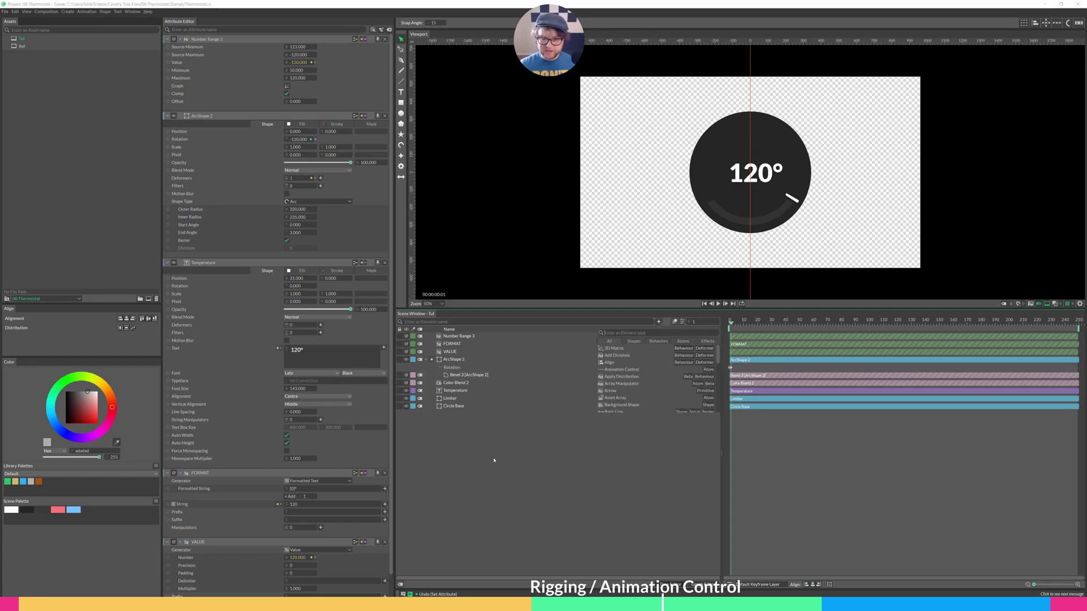
{"action": "type", "text": "anima"}
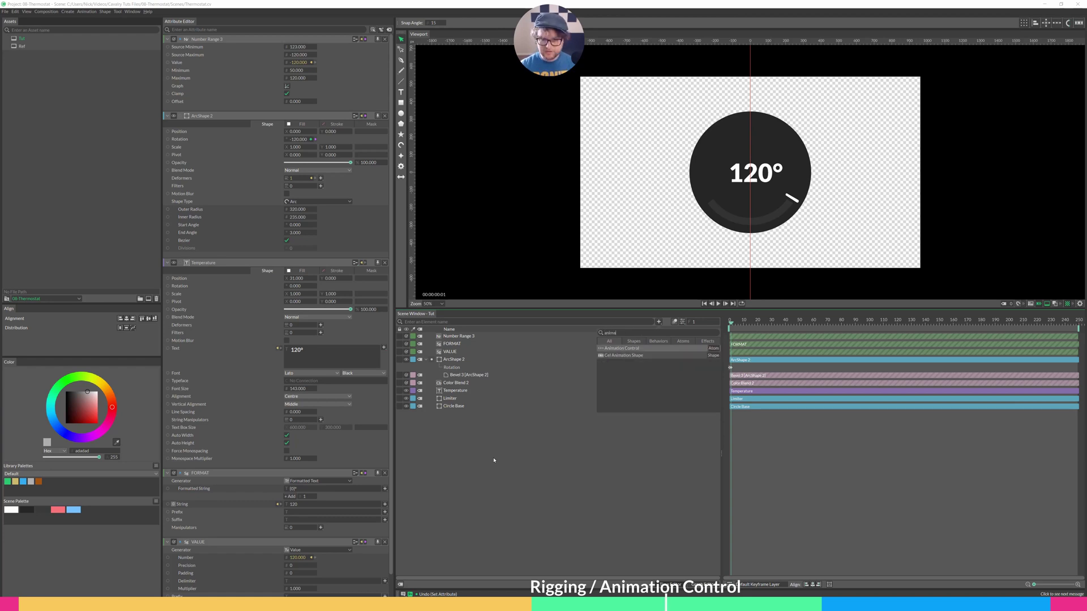
{"action": "key", "text": "Return"}
{"action": "left_click_drag", "start_coordinate": [181, 39], "coordinate": [186, 94]}
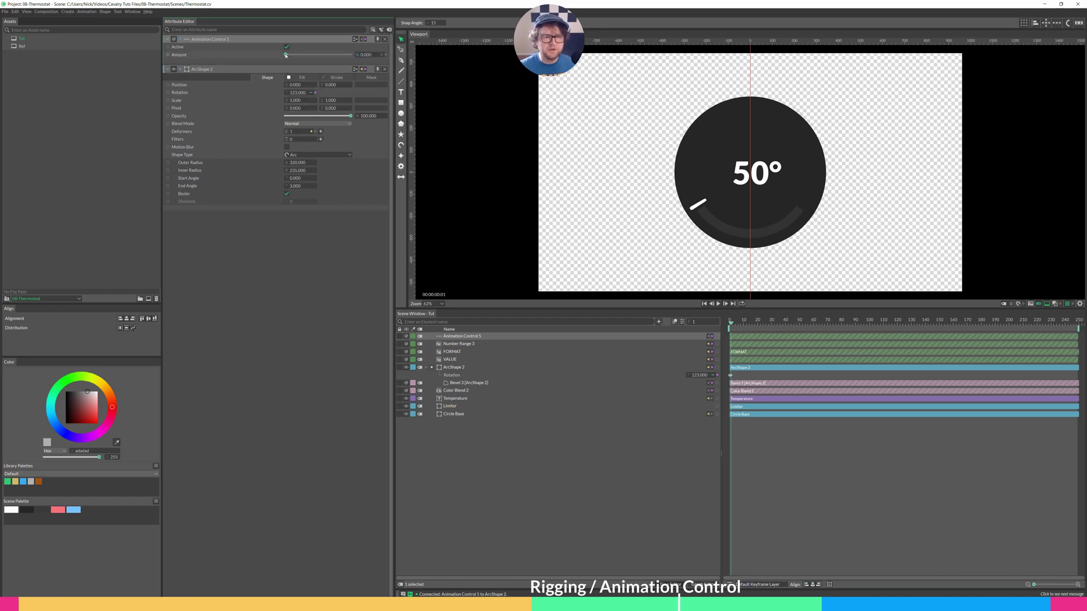
{"action": "left_click_drag", "start_coordinate": [286, 55], "coordinate": [362, 70]}
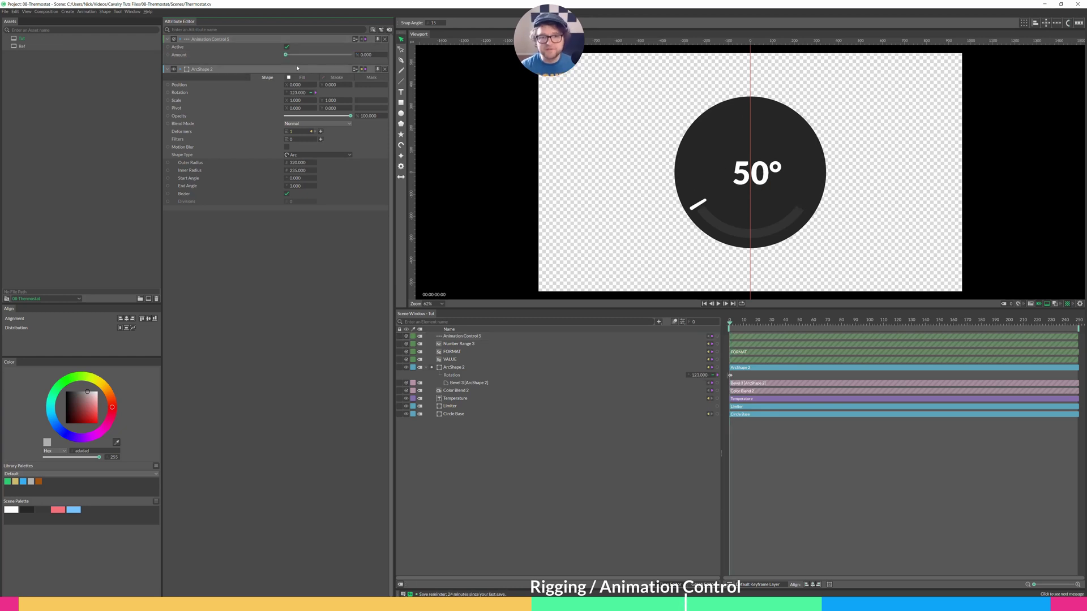
Connect the scene palette's red to the first gradient colour of Color Blend 2 and the blue to the second
{"action": "left_click", "coordinate": [447, 368]}
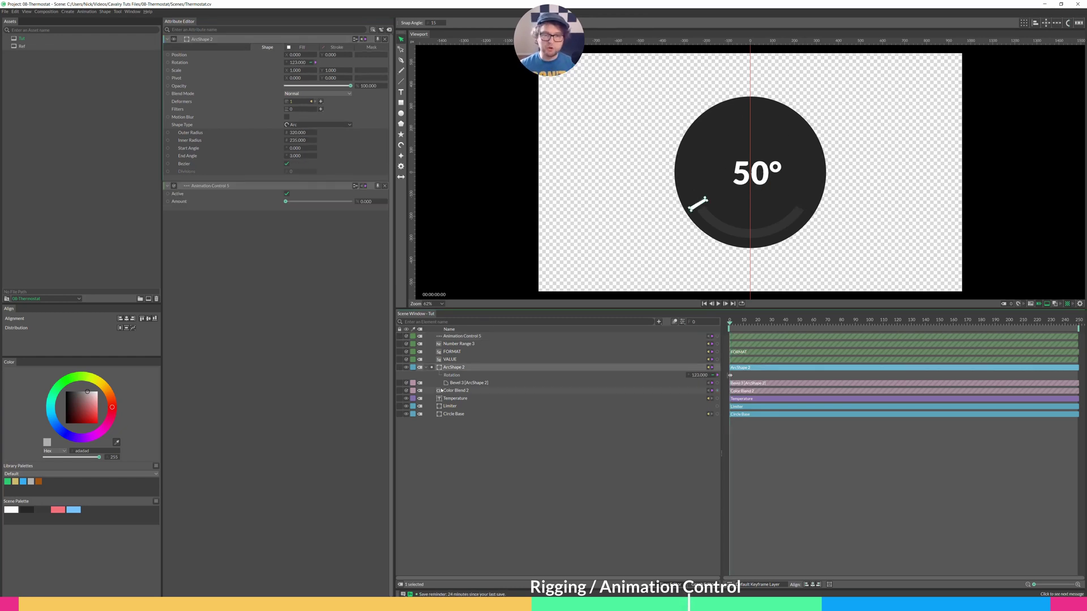
{"action": "left_click", "coordinate": [441, 391]}
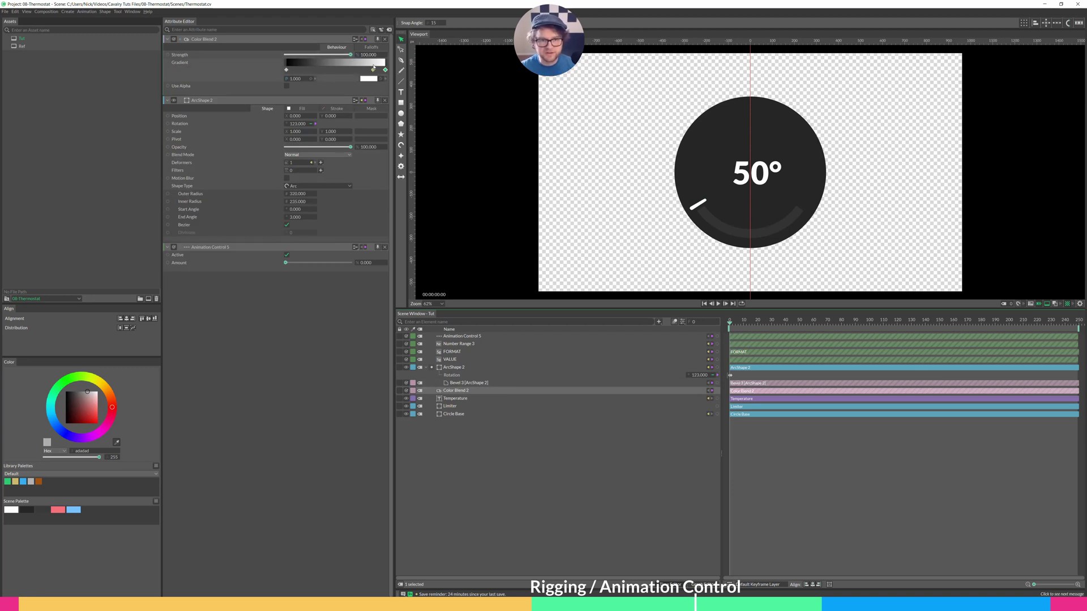
{"action": "left_click_drag", "start_coordinate": [350, 54], "coordinate": [388, 63]}
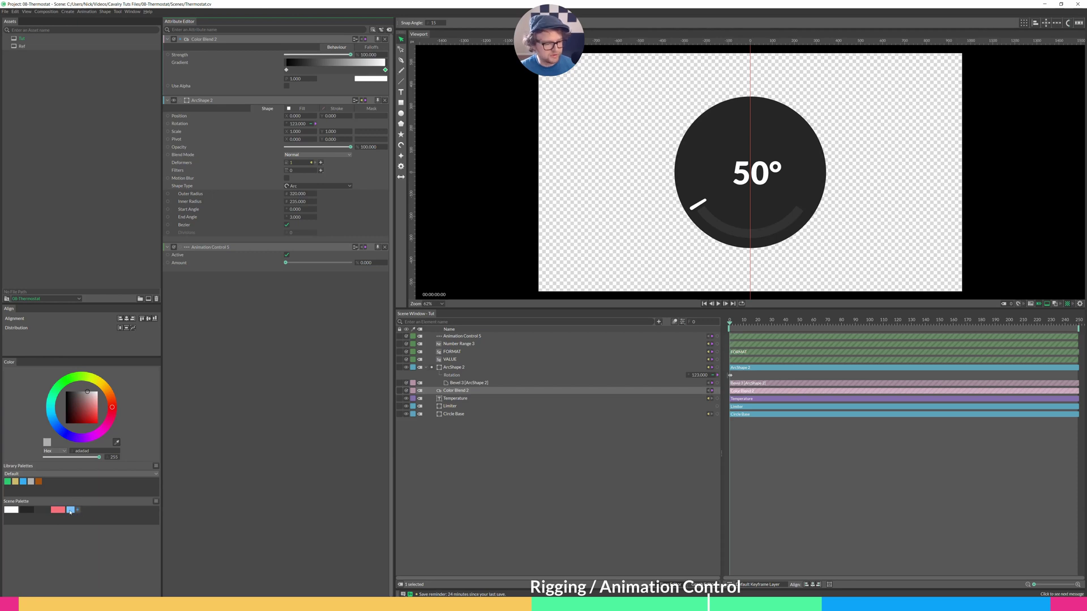
{"action": "left_click_drag", "start_coordinate": [71, 512], "coordinate": [454, 393]}
{"action": "mouse_move", "coordinate": [481, 395]}
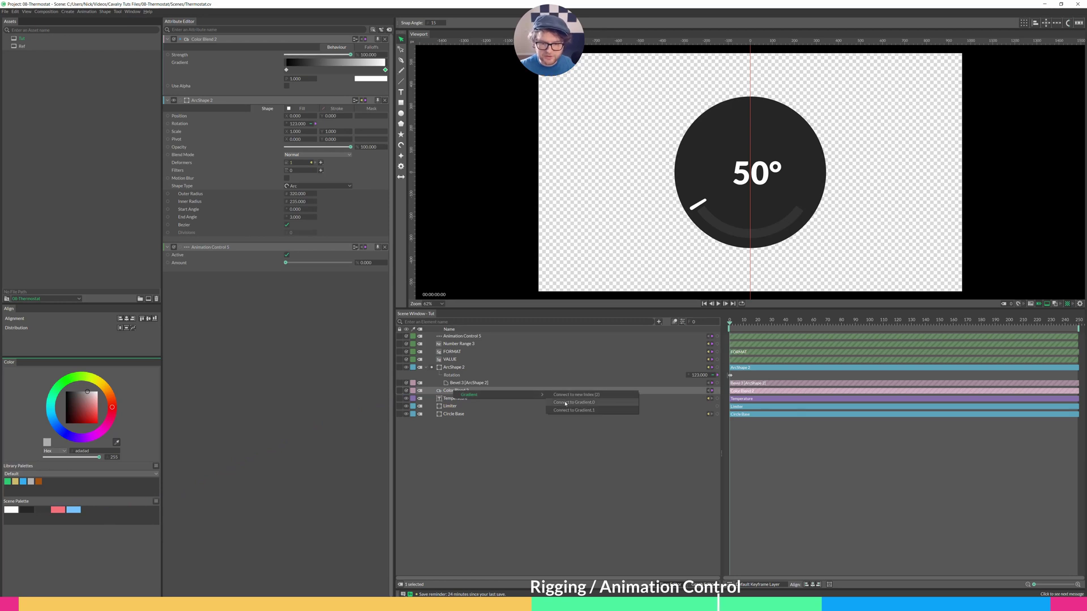
{"action": "left_click", "coordinate": [583, 403]}
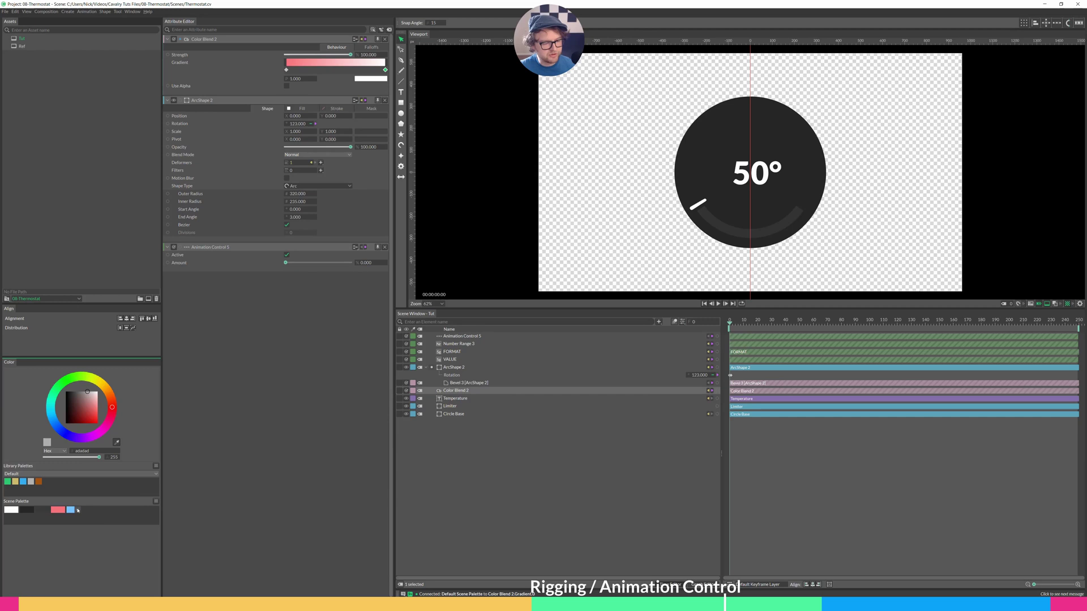
{"action": "left_click_drag", "start_coordinate": [77, 510], "coordinate": [462, 394]}
{"action": "mouse_move", "coordinate": [509, 396]}
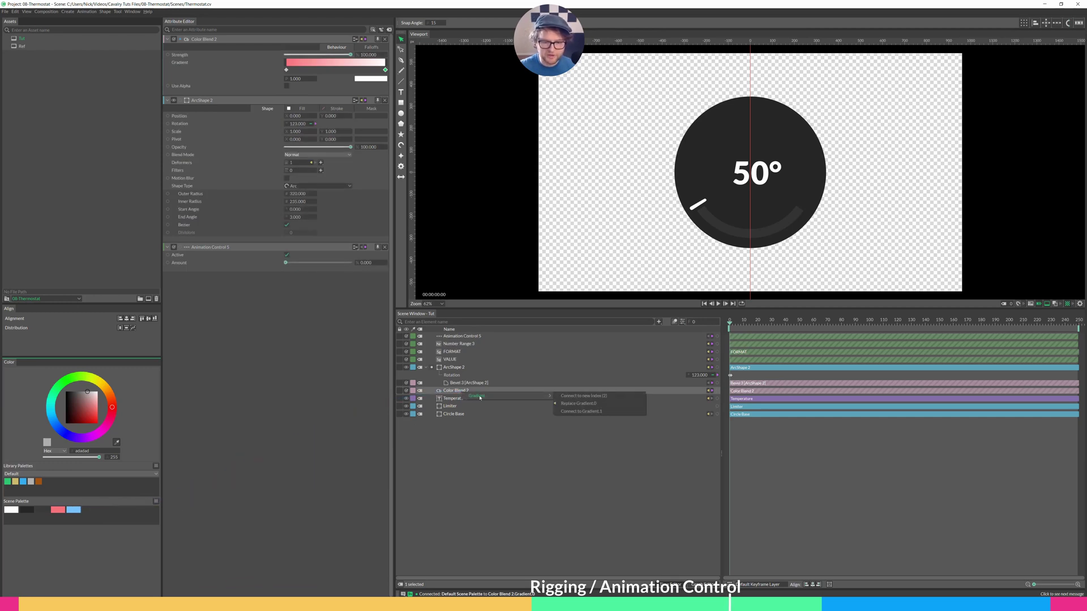
{"action": "left_click", "coordinate": [578, 412]}
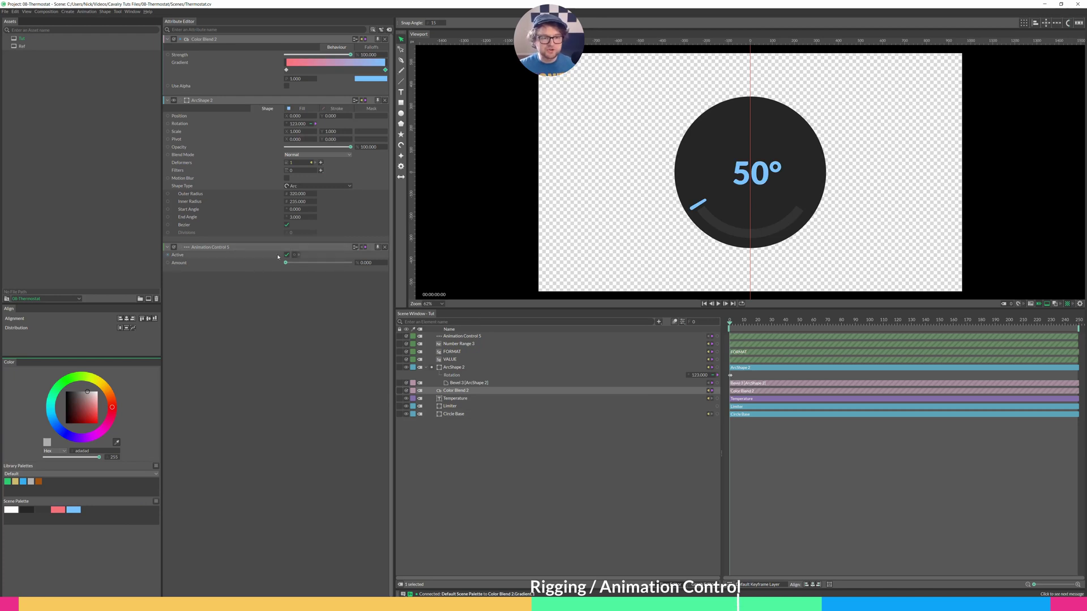
Drive Color Blend 2's strength with the Animation Control's amount and reverse the gradient to run blue to red, testing a low amount
{"action": "left_click_drag", "start_coordinate": [288, 263], "coordinate": [178, 56]}
{"action": "mouse_move", "coordinate": [286, 263]}
{"action": "left_mouse_down"}
{"action": "mouse_move", "coordinate": [353, 265]}
{"action": "mouse_move", "coordinate": [277, 271]}
{"action": "left_mouse_up"}
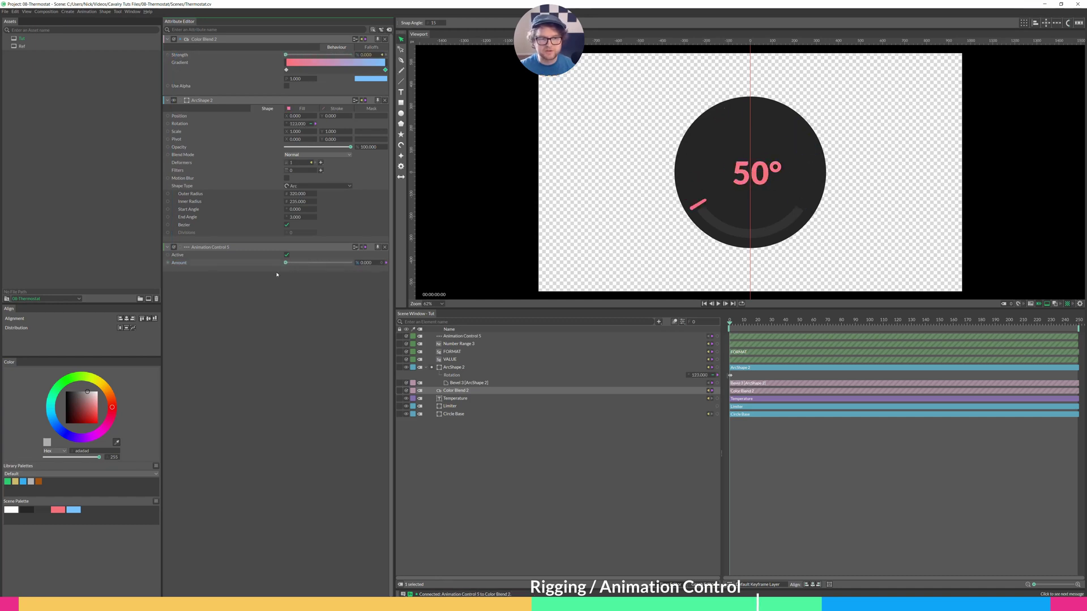
{"action": "left_click", "coordinate": [342, 70]}
{"action": "left_click_drag", "start_coordinate": [342, 72], "coordinate": [386, 69]}
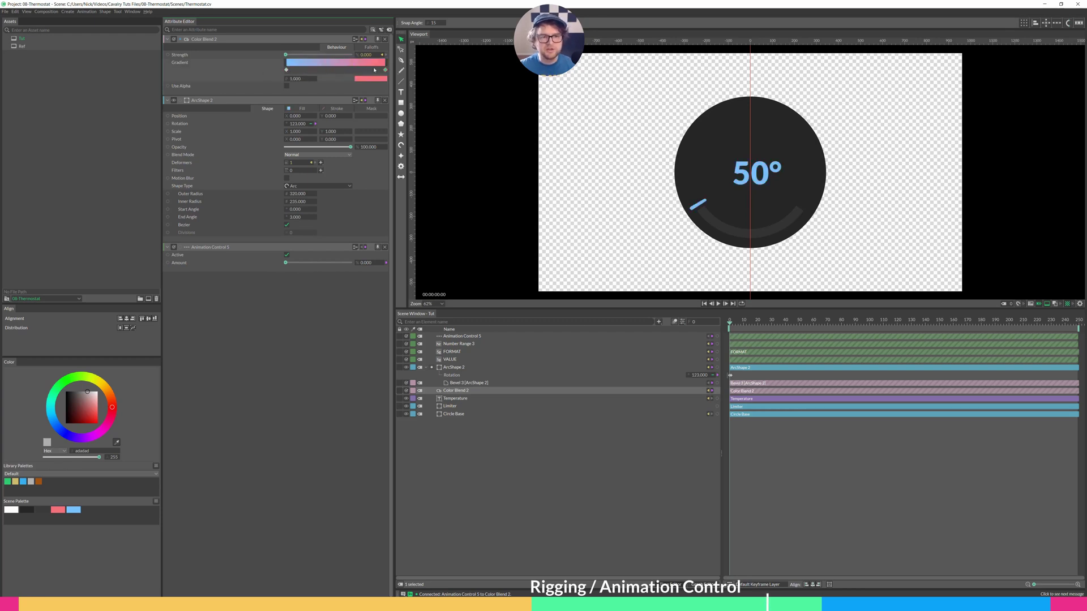
{"action": "left_click", "coordinate": [287, 69]}
{"action": "left_click_drag", "start_coordinate": [285, 262], "coordinate": [292, 273]}
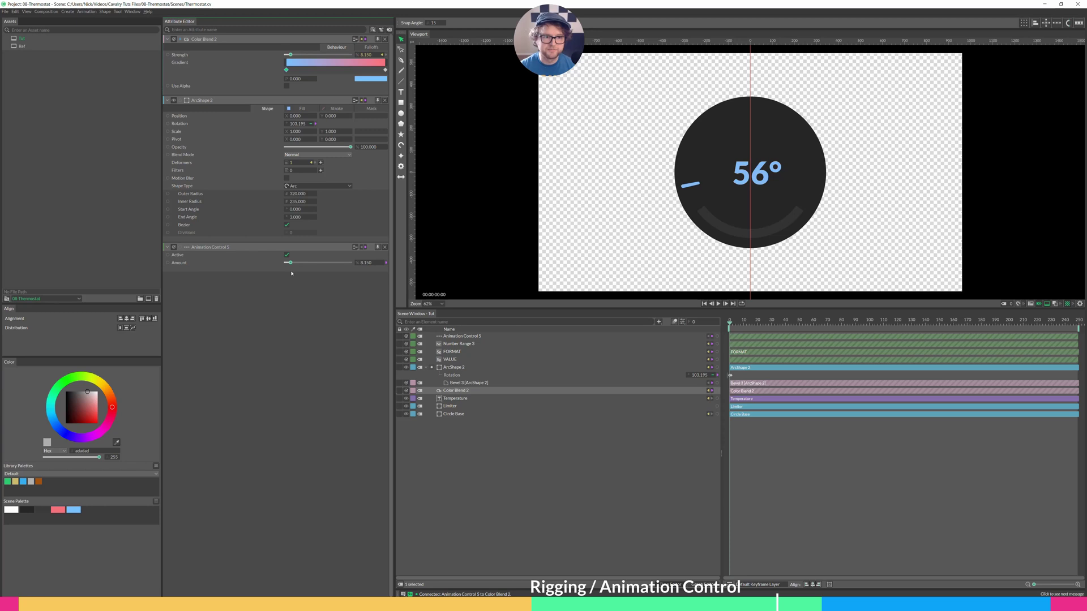
Set the Number Range's minimum to 32 and maximum to 200, then test the control's amount up to 100 and back to 0
{"action": "left_click", "coordinate": [439, 344]}
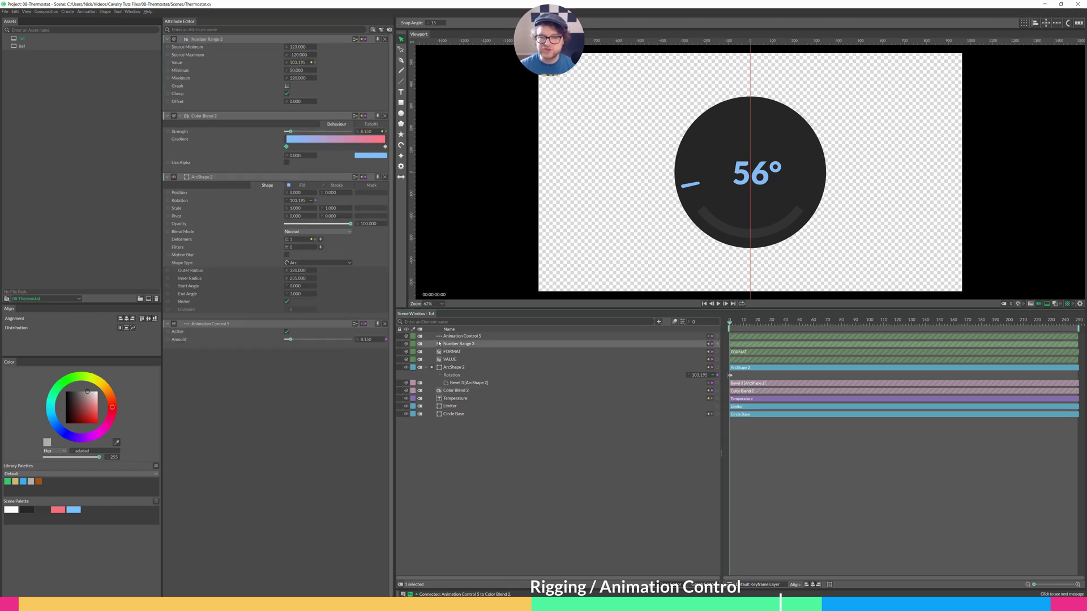
{"action": "left_click", "coordinate": [298, 78]}
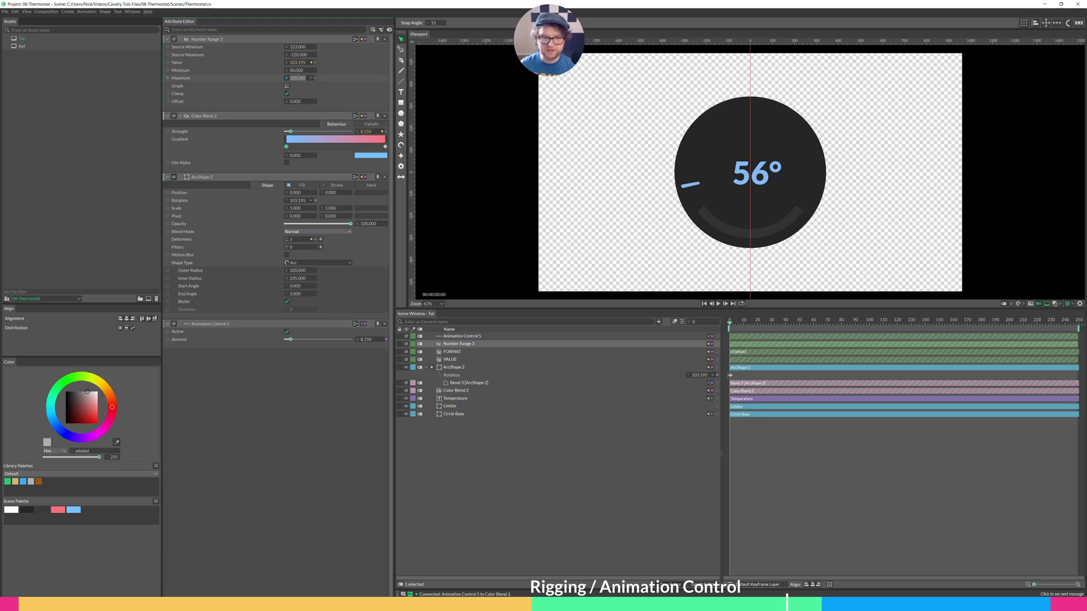
{"action": "type", "text": "200"}
{"action": "key", "text": "Return"}
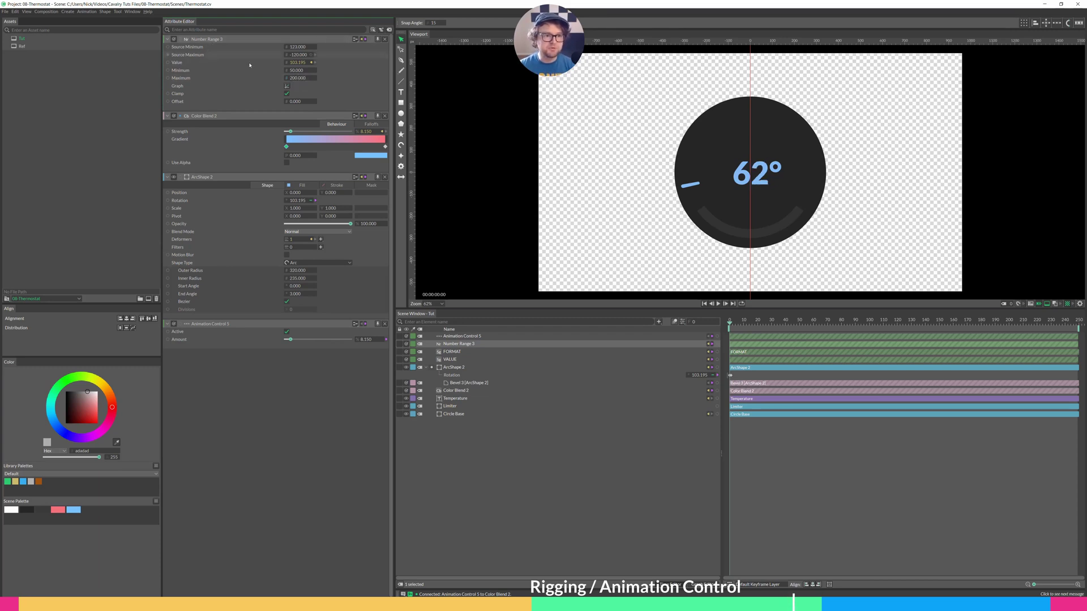
{"action": "left_click", "coordinate": [297, 72]}
{"action": "type", "text": "32"}
{"action": "key", "text": "Return"}
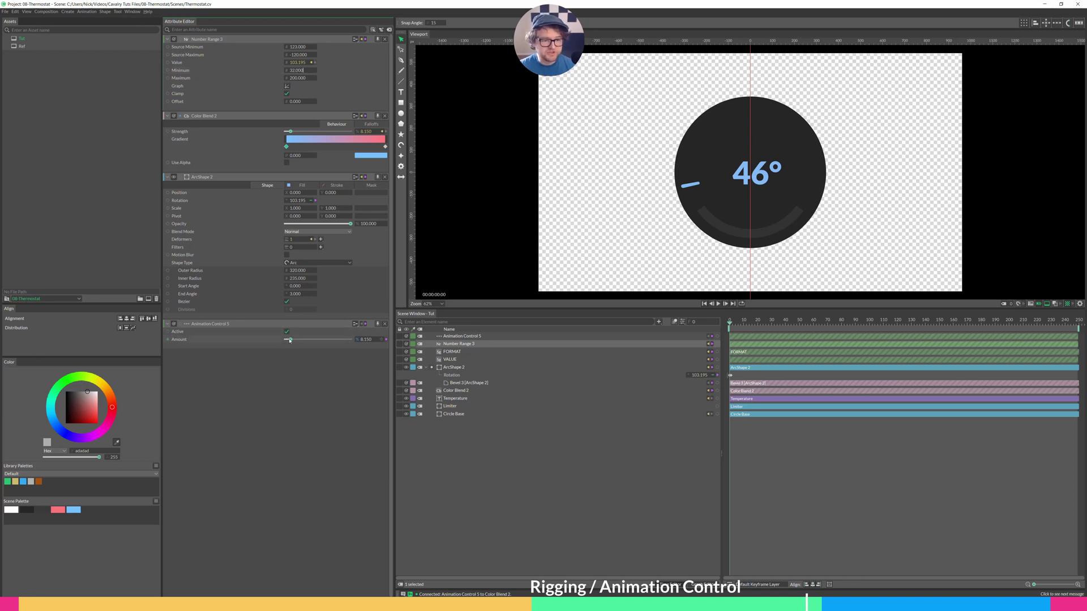
{"action": "left_click_drag", "start_coordinate": [290, 340], "coordinate": [368, 349]}
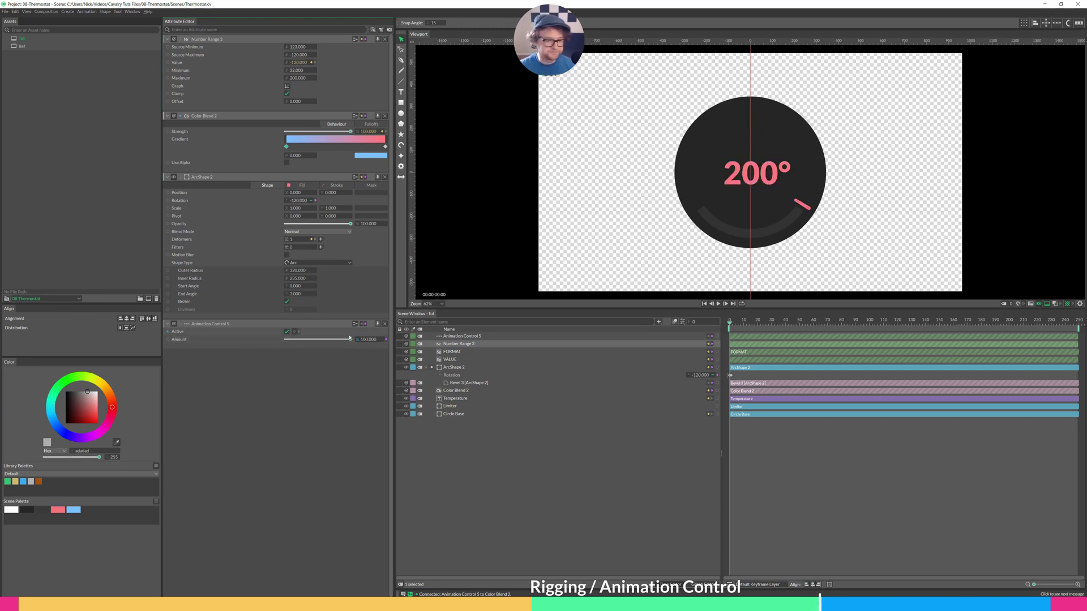
{"action": "left_click_drag", "start_coordinate": [350, 338], "coordinate": [283, 340]}
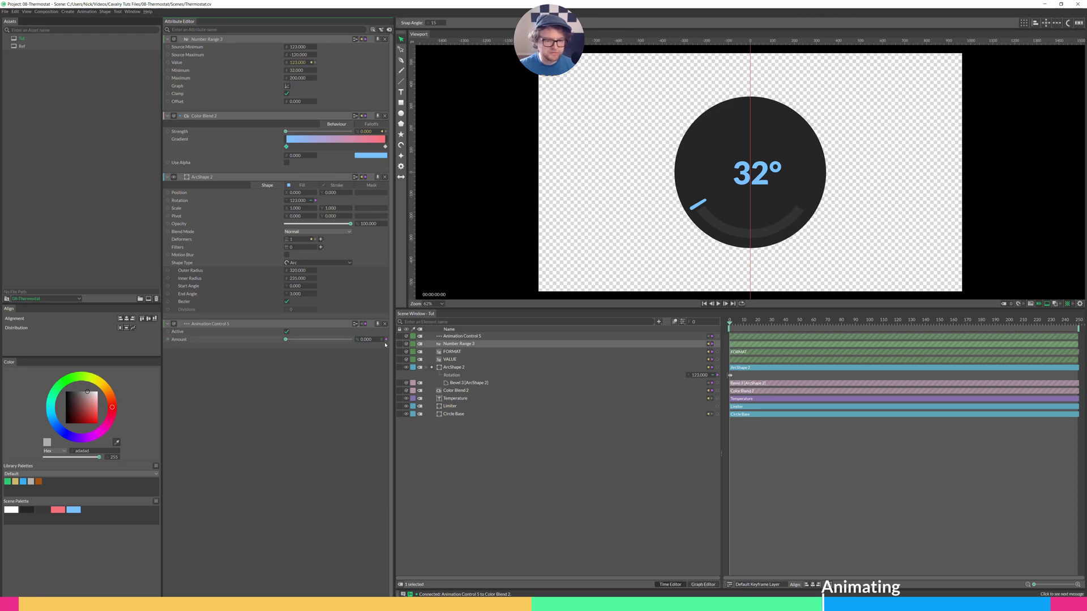
Keyframe the Animation Control's amount at 0 on frame 0 and at 100 on frame 20
{"action": "left_click", "coordinate": [385, 340]}
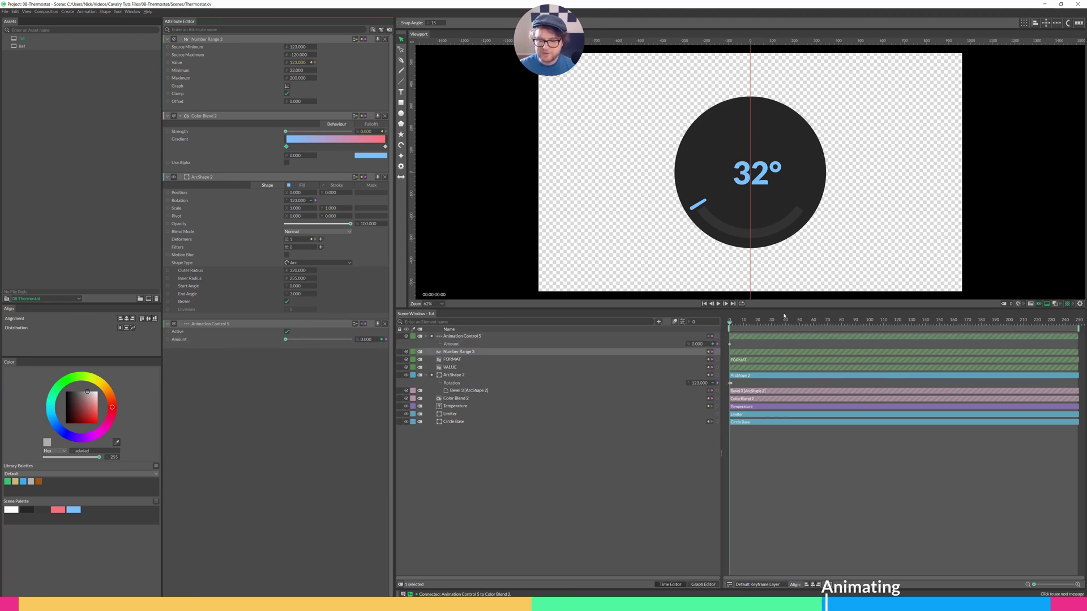
{"action": "left_click_drag", "start_coordinate": [743, 324], "coordinate": [759, 323]}
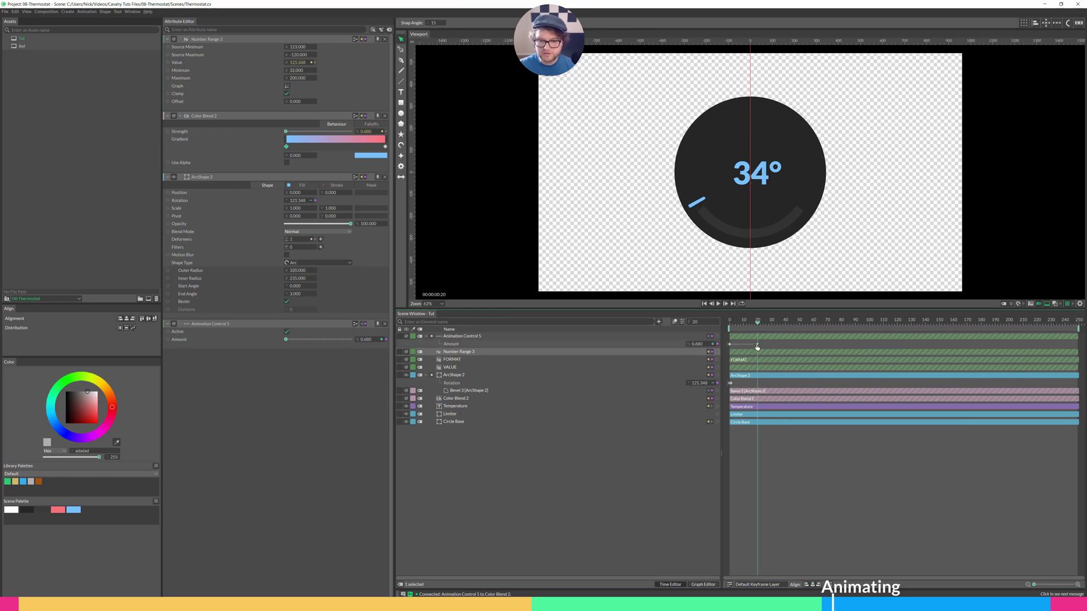
{"action": "double_click", "coordinate": [694, 345]}
{"action": "type", "text": "100"}
{"action": "key", "text": "Return"}
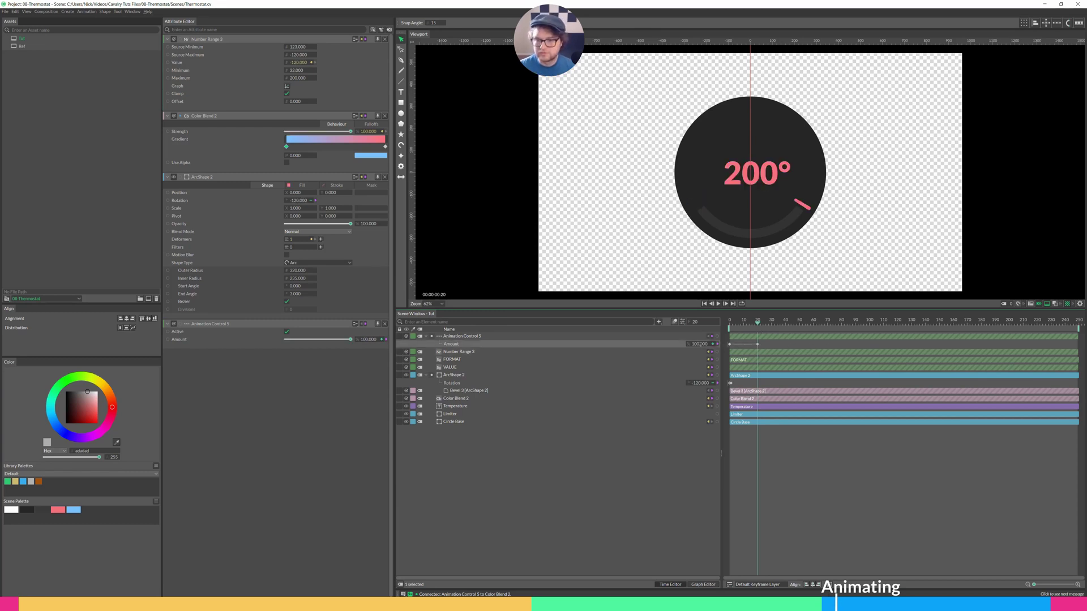
Ease both amount keyframes in the Graph Editor with handles reaching about frame 10, and play back the motion
{"action": "key", "text": "Left"}
{"action": "key", "text": "Left"}
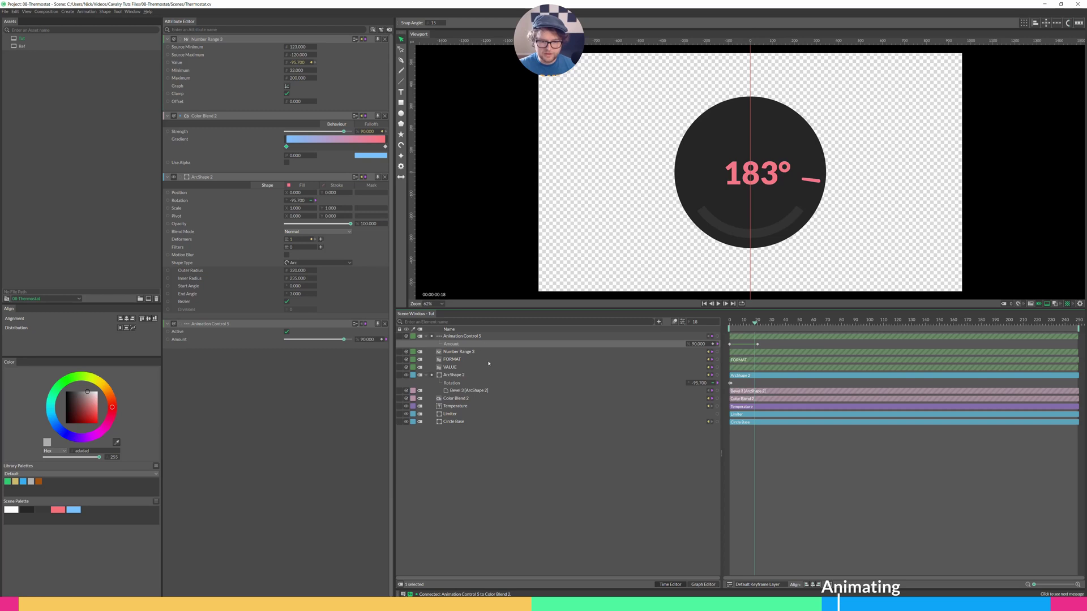
{"action": "left_click", "coordinate": [703, 585]}
{"action": "left_click_drag", "start_coordinate": [1008, 342], "coordinate": [791, 579]}
{"action": "left_click", "coordinate": [965, 585]}
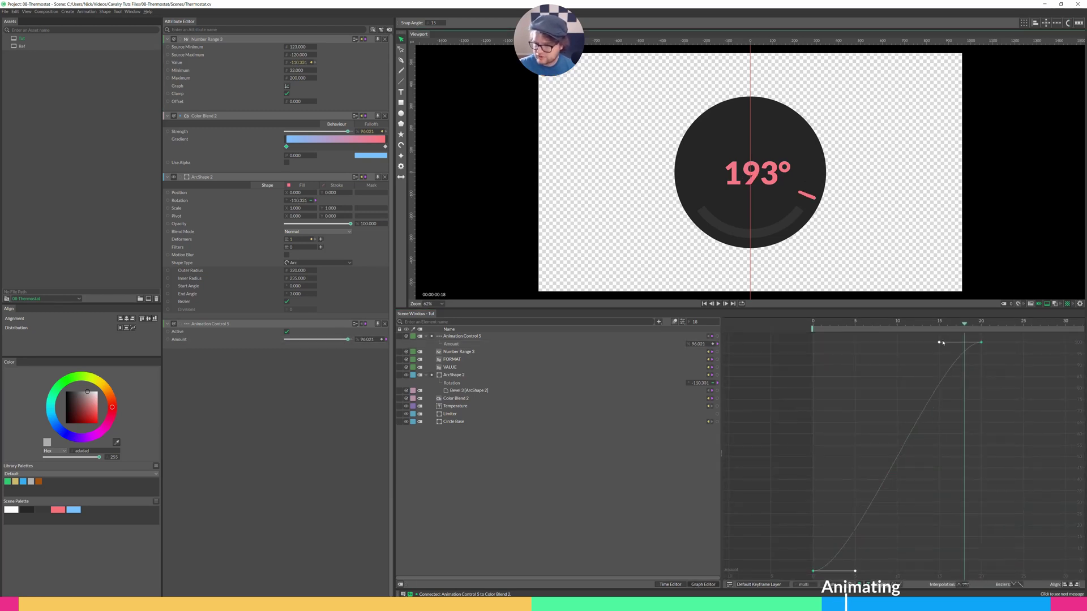
{"action": "left_click_drag", "start_coordinate": [939, 342], "coordinate": [898, 344]}
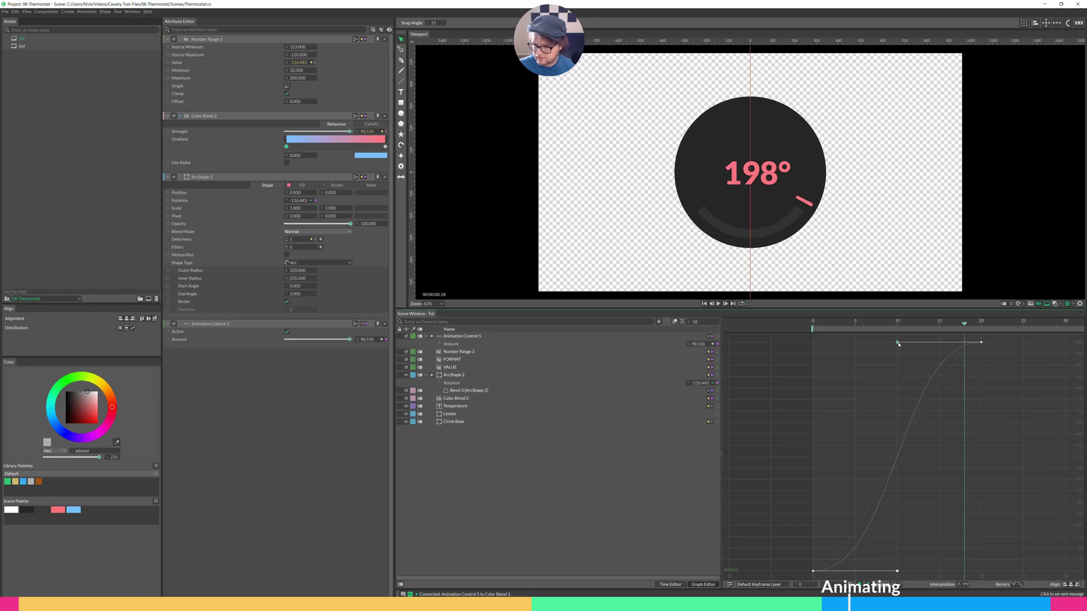
{"action": "left_click", "coordinate": [704, 303]}
{"action": "left_click", "coordinate": [718, 304]}
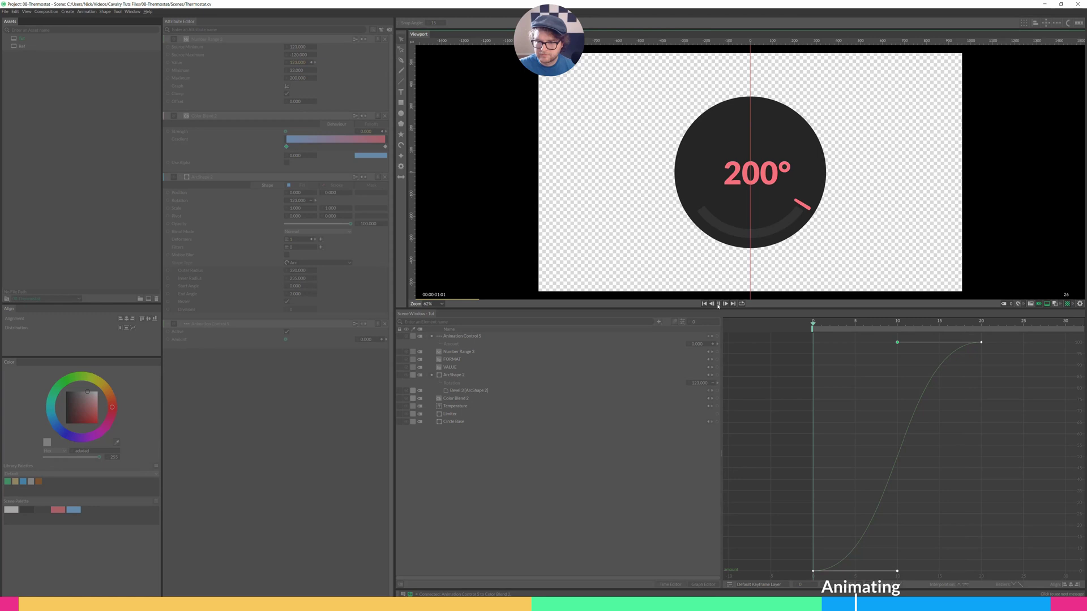
{"action": "left_click", "coordinate": [717, 304]}
{"action": "left_click", "coordinate": [718, 304]}
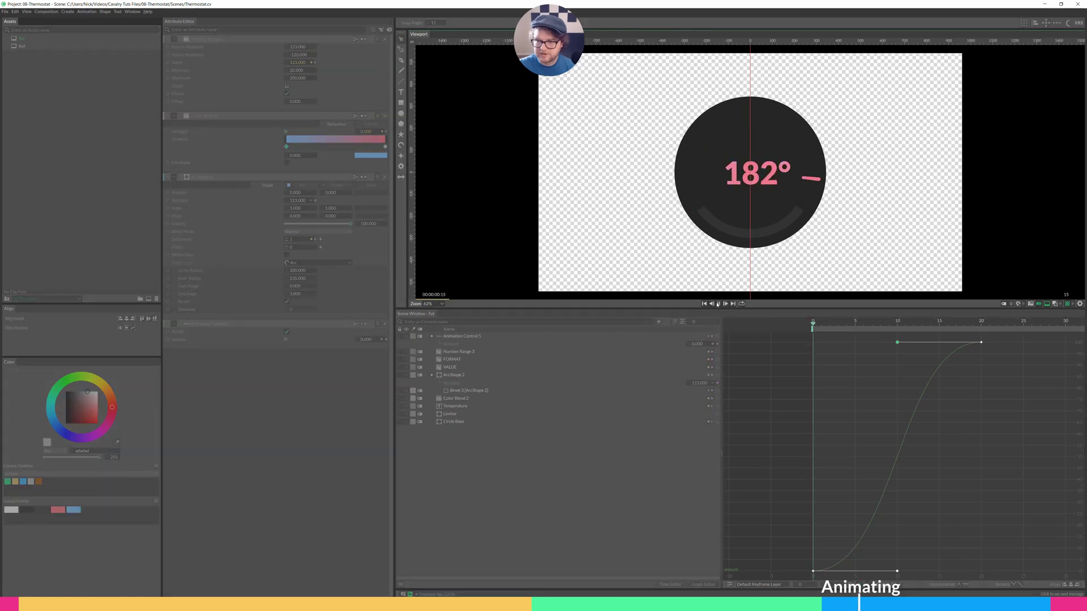
{"action": "left_click", "coordinate": [719, 305]}
Extend the frame 20 keyframe's incoming handle to about frame 5 for a softer ease, and preview it
{"action": "left_click_drag", "start_coordinate": [897, 343], "coordinate": [855, 343]}
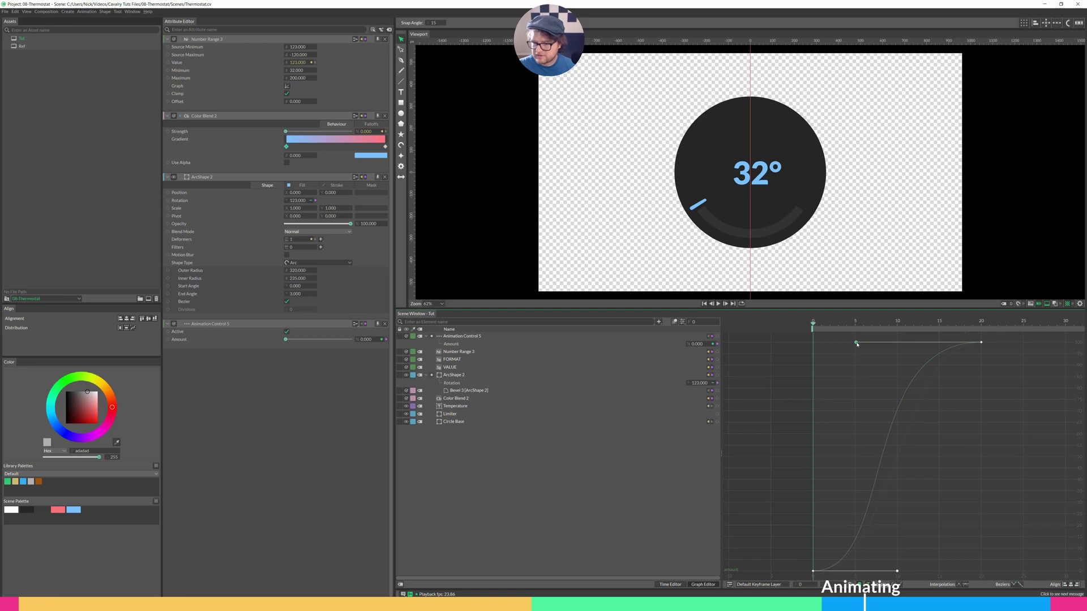
{"action": "left_click", "coordinate": [718, 304]}
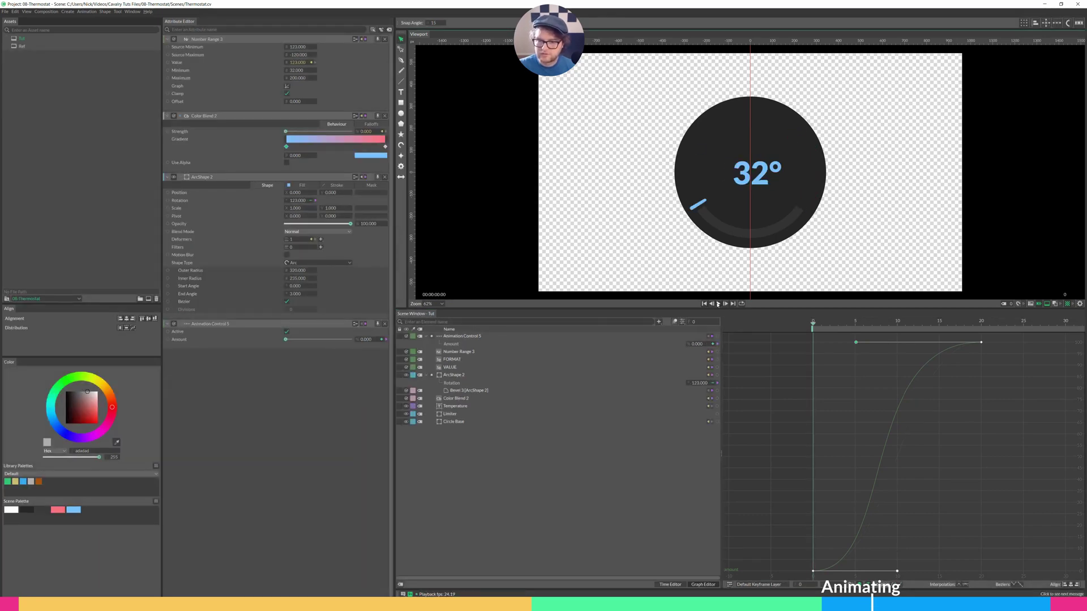
{"action": "left_click", "coordinate": [718, 304]}
Add a keyframe on the Animation Control's amount at frame 22, holding it at 100
{"action": "left_click", "coordinate": [982, 323]}
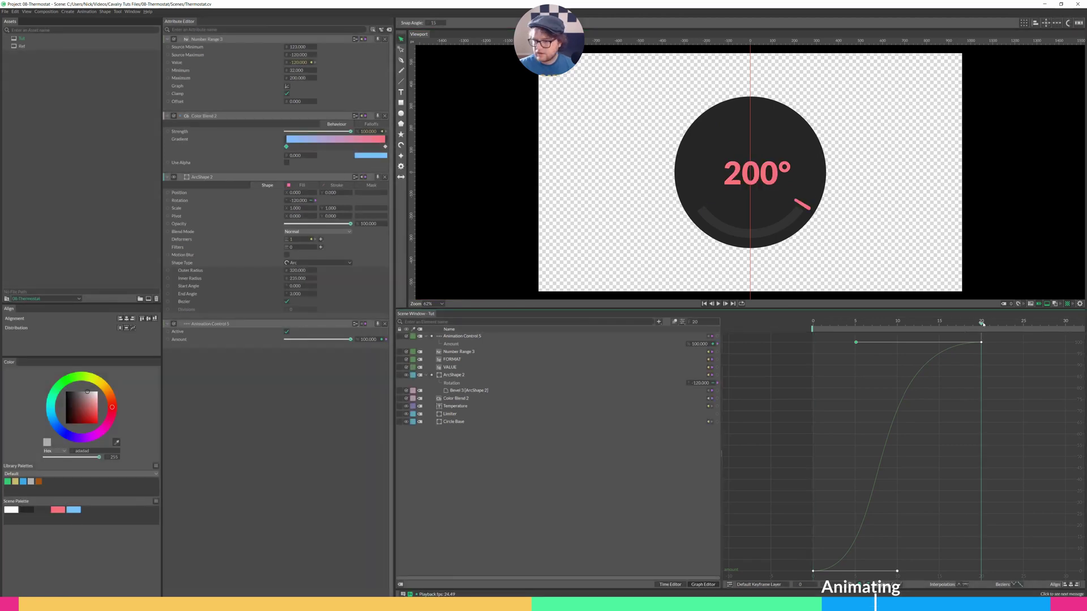
{"action": "left_click_drag", "start_coordinate": [982, 324], "coordinate": [998, 323]}
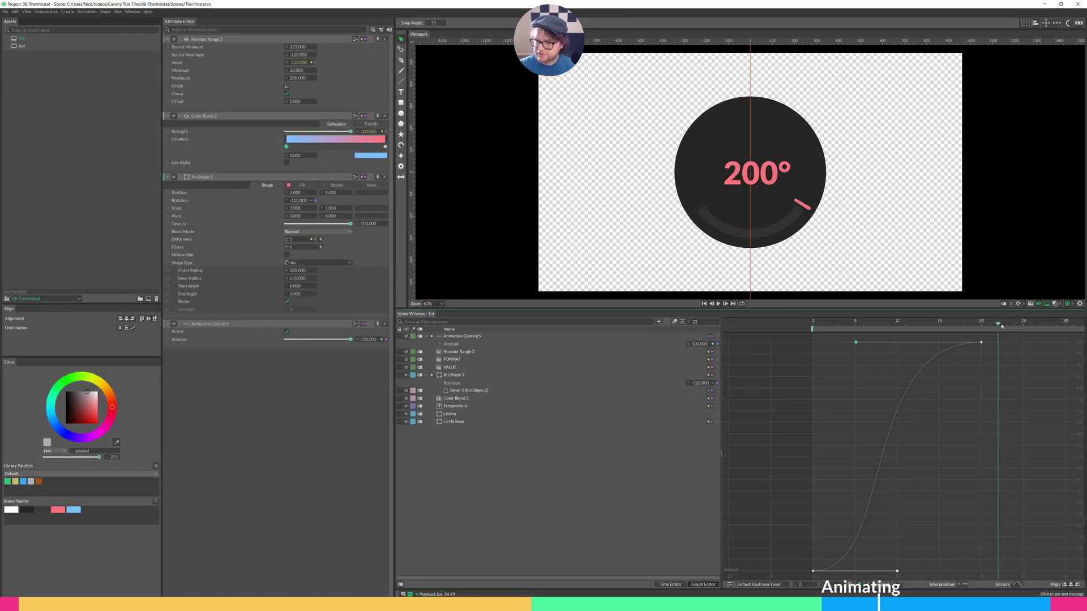
{"action": "left_click", "coordinate": [713, 344]}
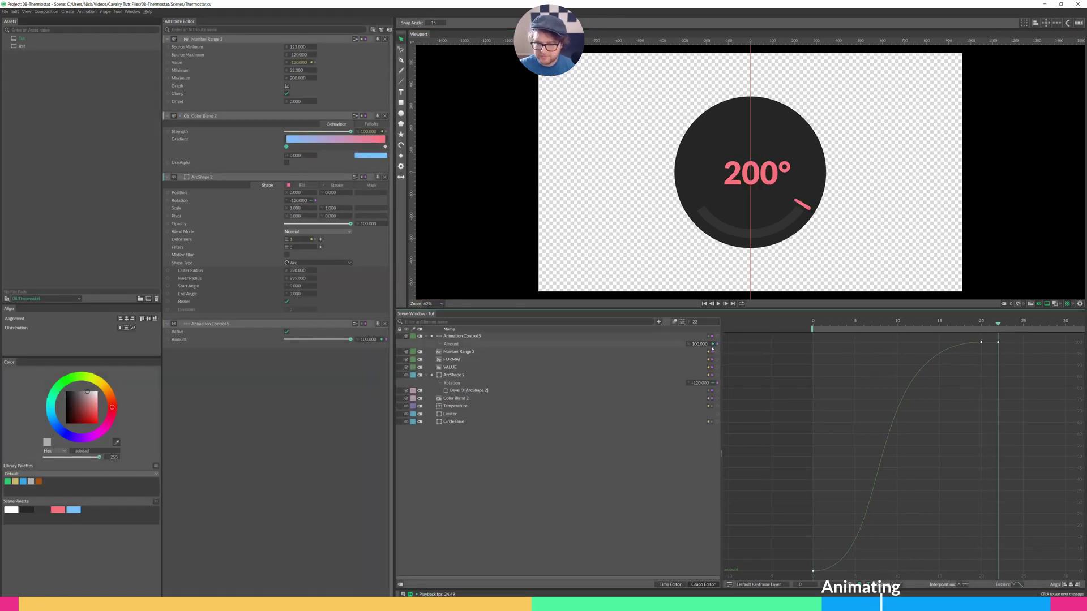
Keyframe the Animation Control's amount at 90 on frame 28
{"action": "left_click", "coordinate": [1007, 325]}
{"action": "left_click_drag", "start_coordinate": [1010, 327], "coordinate": [917, 352]}
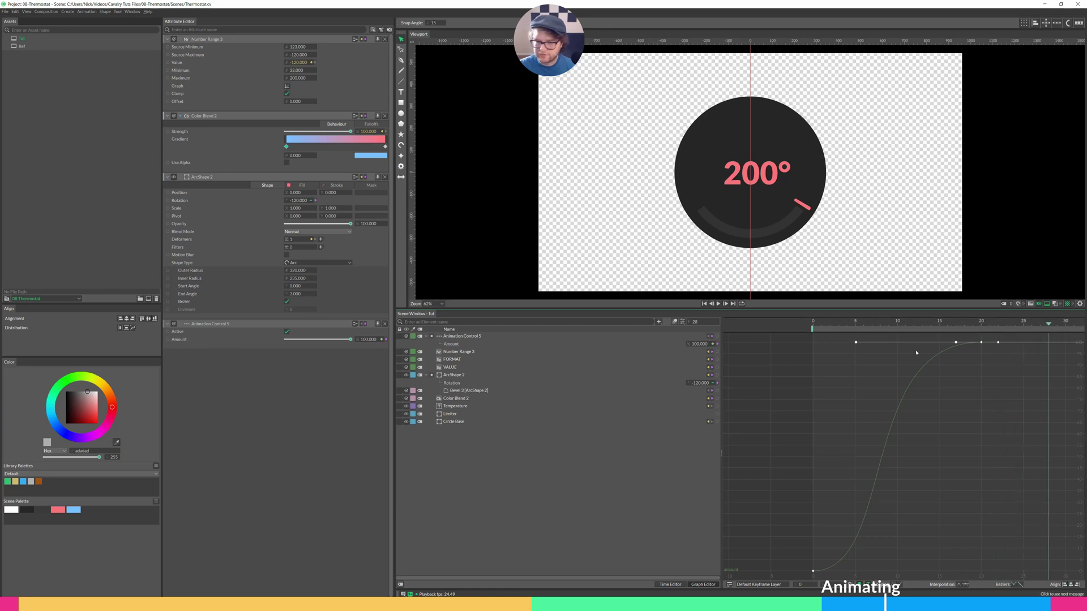
{"action": "double_click", "coordinate": [700, 344]}
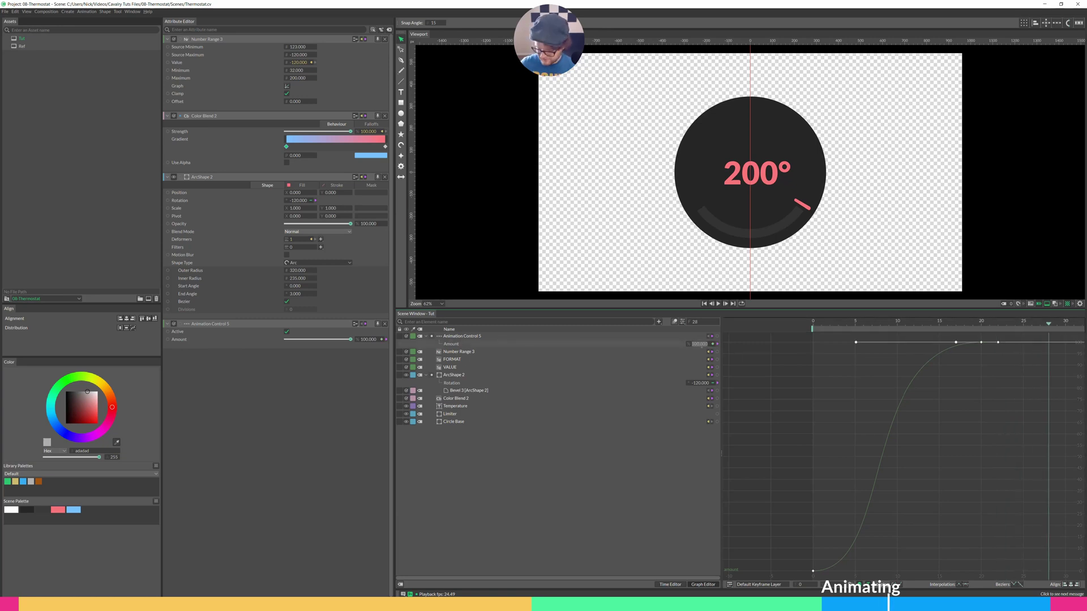
{"action": "type", "text": "90"}
{"action": "key", "text": "Return"}
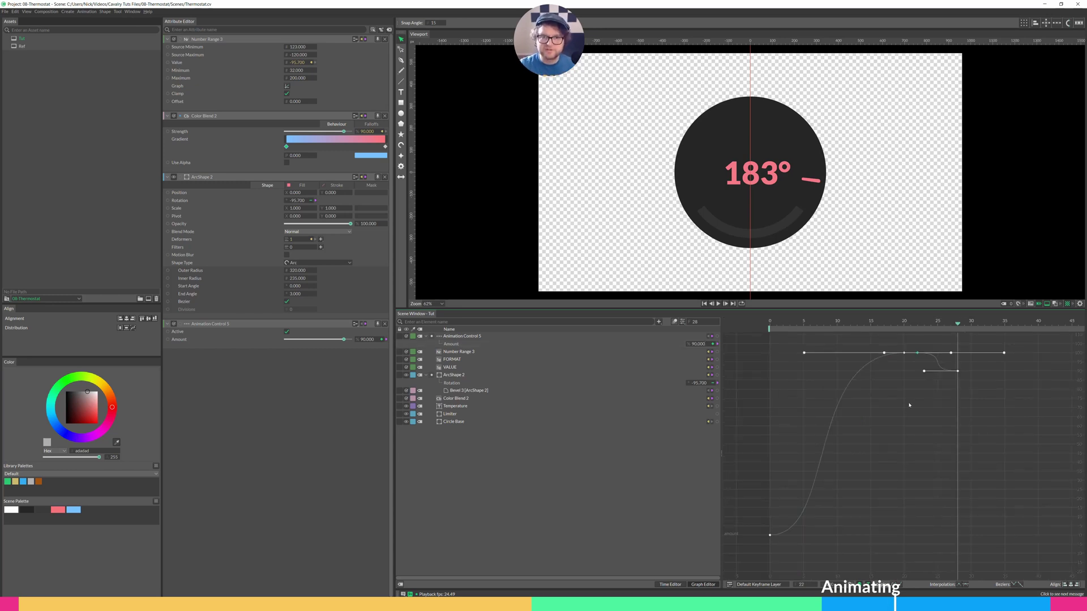
{"action": "left_click_drag", "start_coordinate": [1004, 353], "coordinate": [968, 358]}
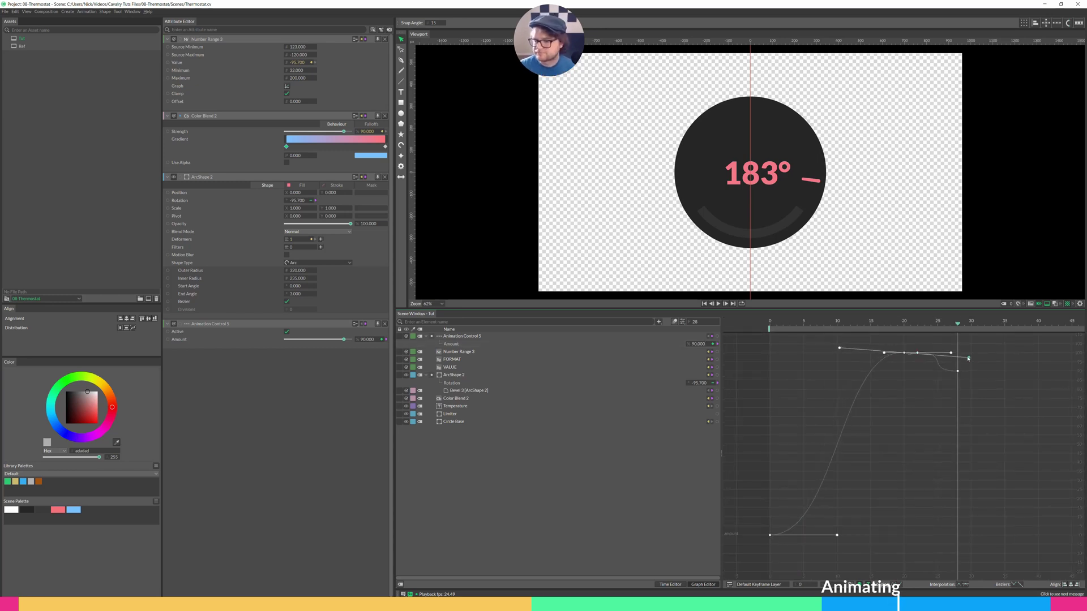
{"action": "key", "text": "ctrl+z"}
{"action": "key", "text": "ctrl+z"}
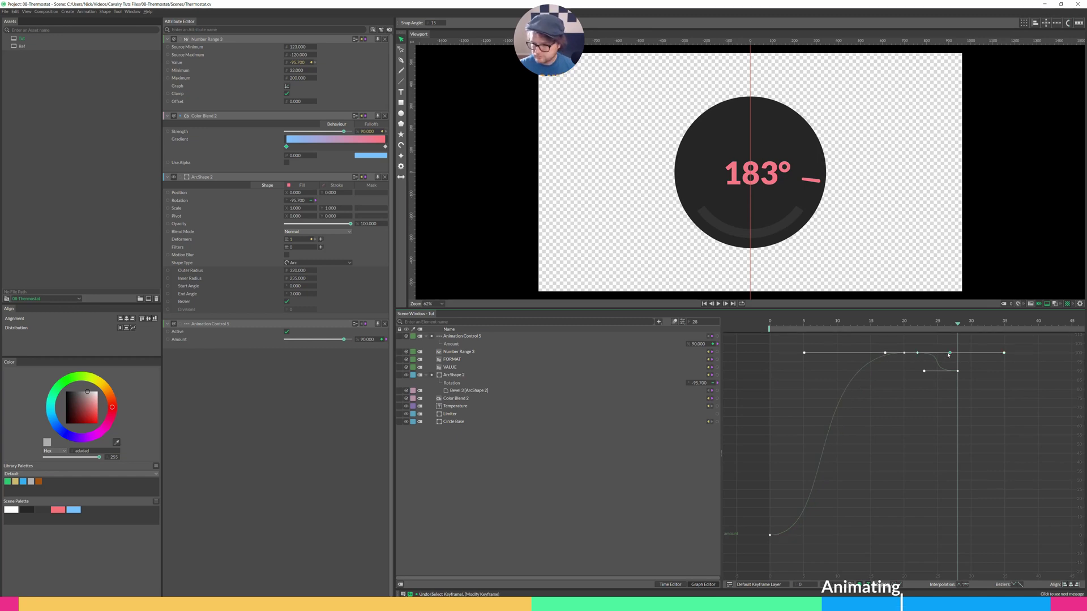
Shorten the curve handles between the frame 22 and frame 28 keyframes to soften the drop, and play back the animation
{"action": "left_click_drag", "start_coordinate": [936, 356], "coordinate": [935, 372]}
{"action": "left_click", "coordinate": [934, 372]}
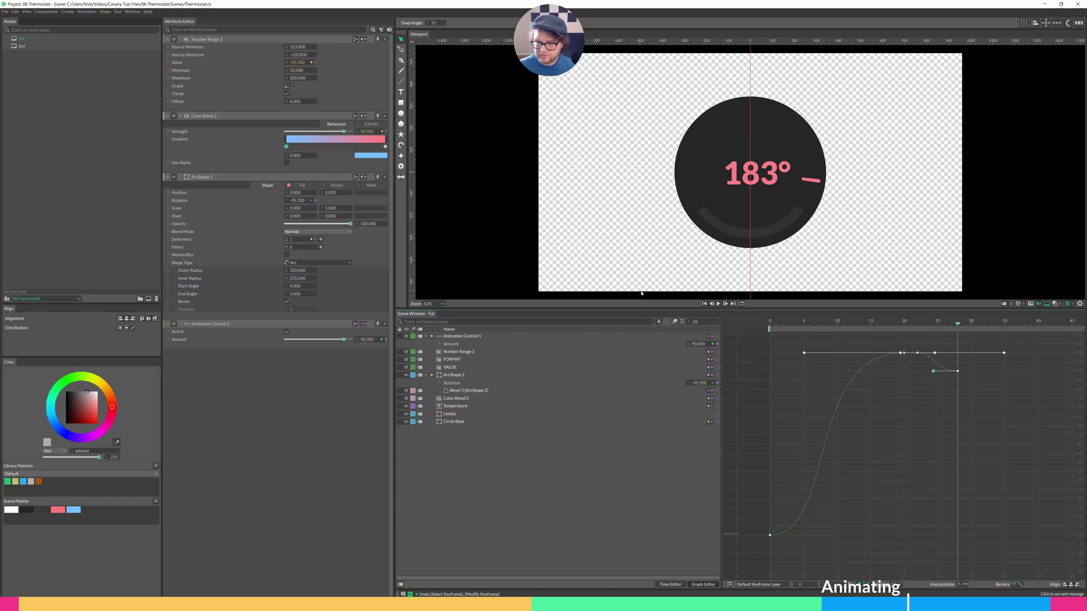
{"action": "left_click", "coordinate": [705, 304]}
{"action": "left_click", "coordinate": [718, 303]}
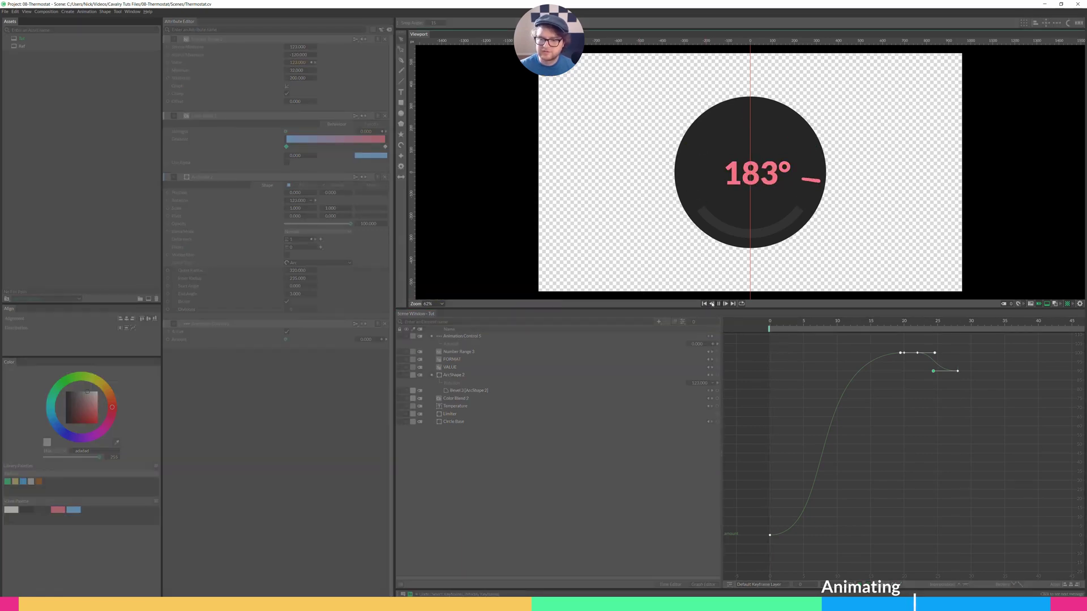
{"action": "left_click", "coordinate": [718, 304]}
{"action": "left_click", "coordinate": [718, 305]}
{"action": "left_click", "coordinate": [719, 305]}
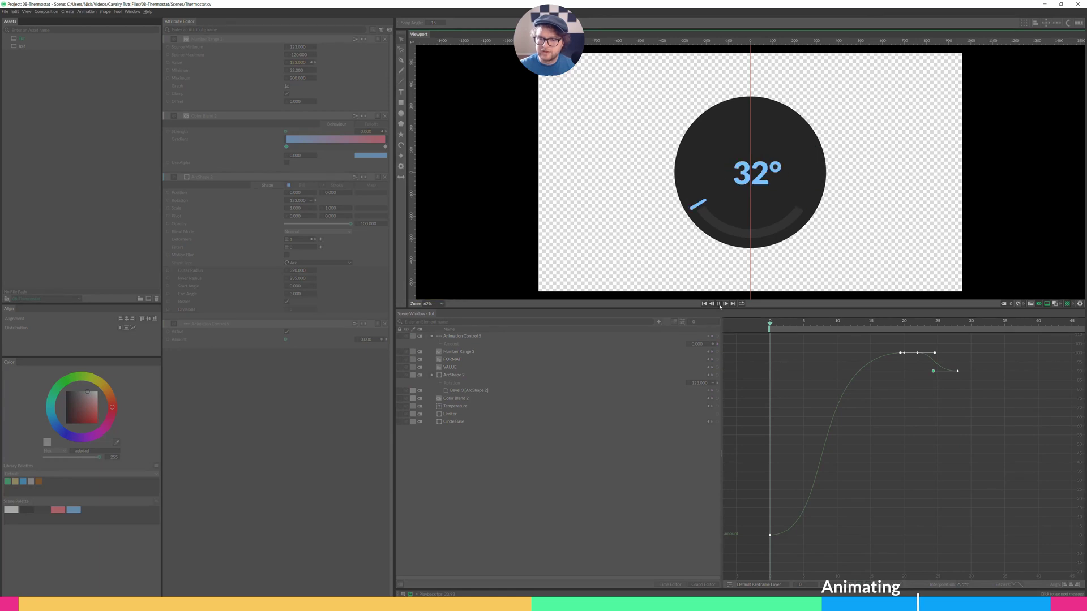
Set ArcShape 2's Start Angle to -20 to stretch the tick mid-move, and keyframe it at frame 8
{"action": "left_click_drag", "start_coordinate": [831, 325], "coordinate": [812, 327]}
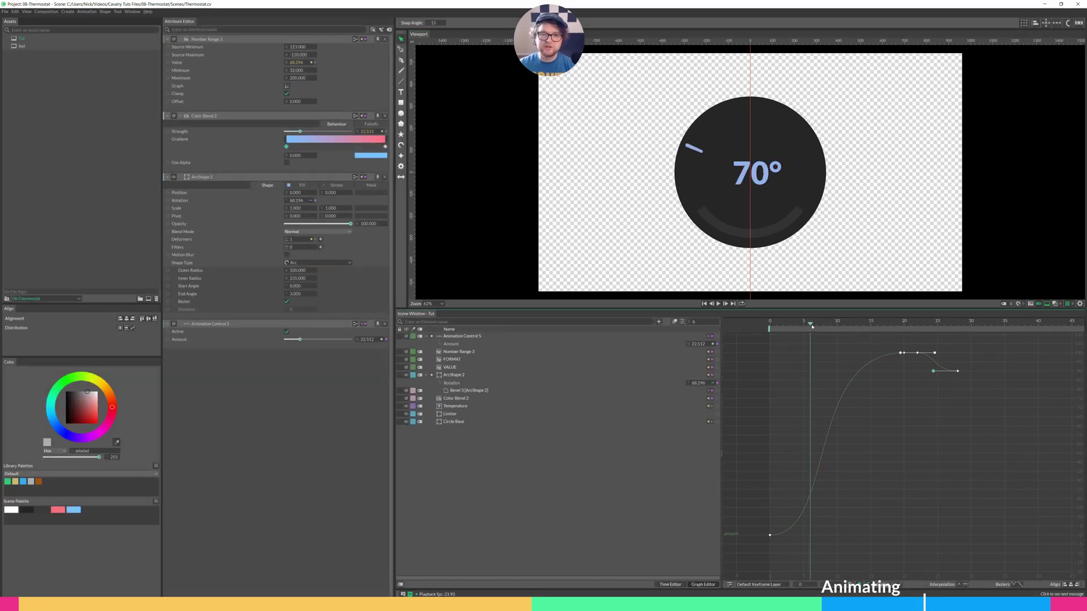
{"action": "left_click_drag", "start_coordinate": [812, 326], "coordinate": [838, 323]}
{"action": "left_click", "coordinate": [454, 376]}
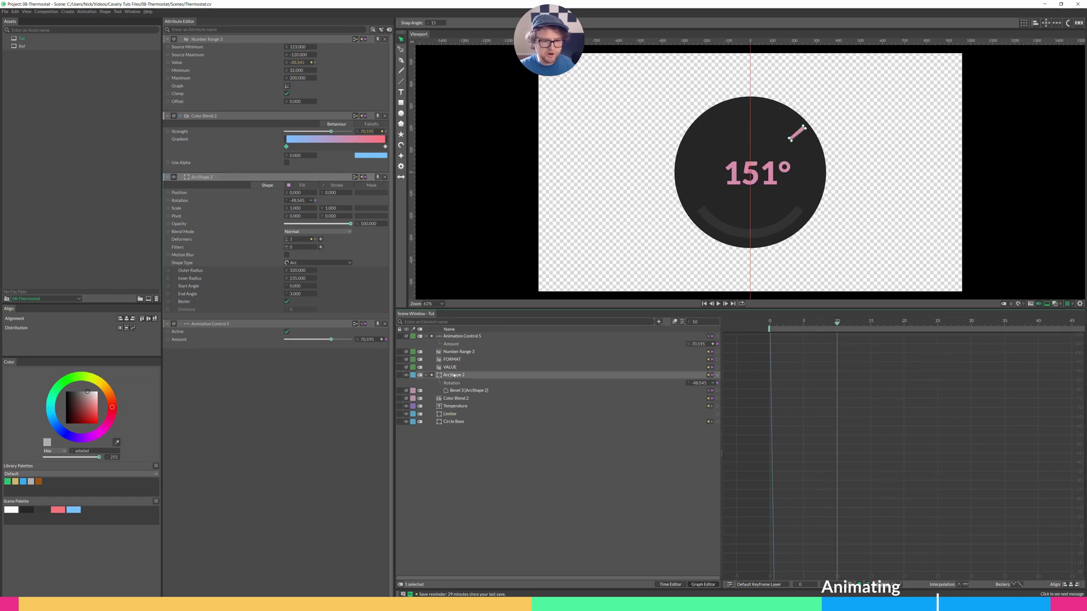
{"action": "double_click", "coordinate": [454, 376]}
{"action": "left_click_drag", "start_coordinate": [312, 149], "coordinate": [281, 176]}
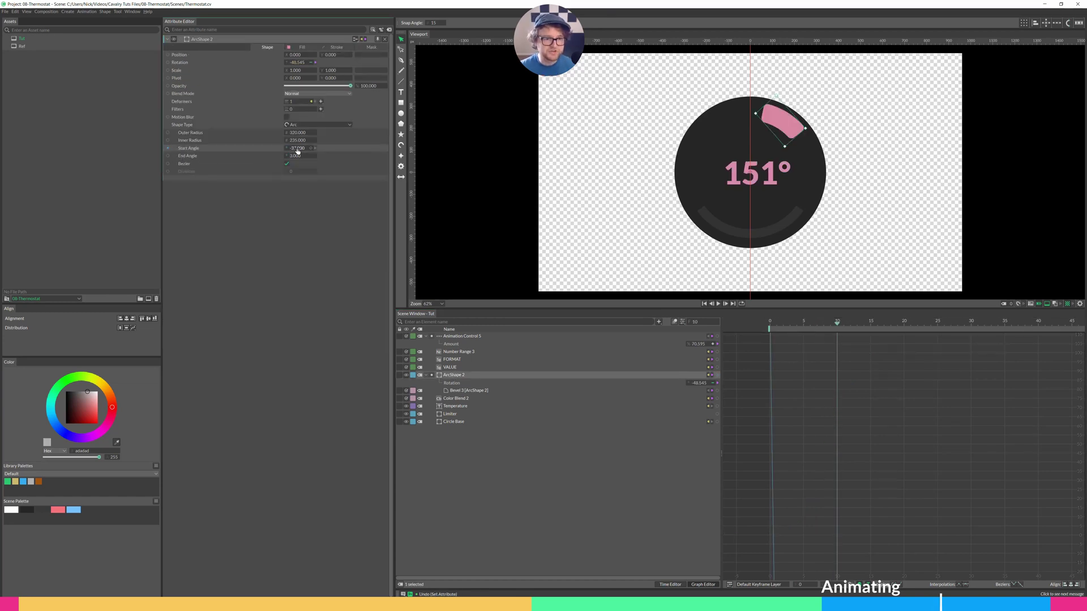
{"action": "left_click_drag", "start_coordinate": [837, 356], "coordinate": [832, 354]}
{"action": "left_click_drag", "start_coordinate": [296, 149], "coordinate": [288, 148]}
{"action": "double_click", "coordinate": [300, 148]}
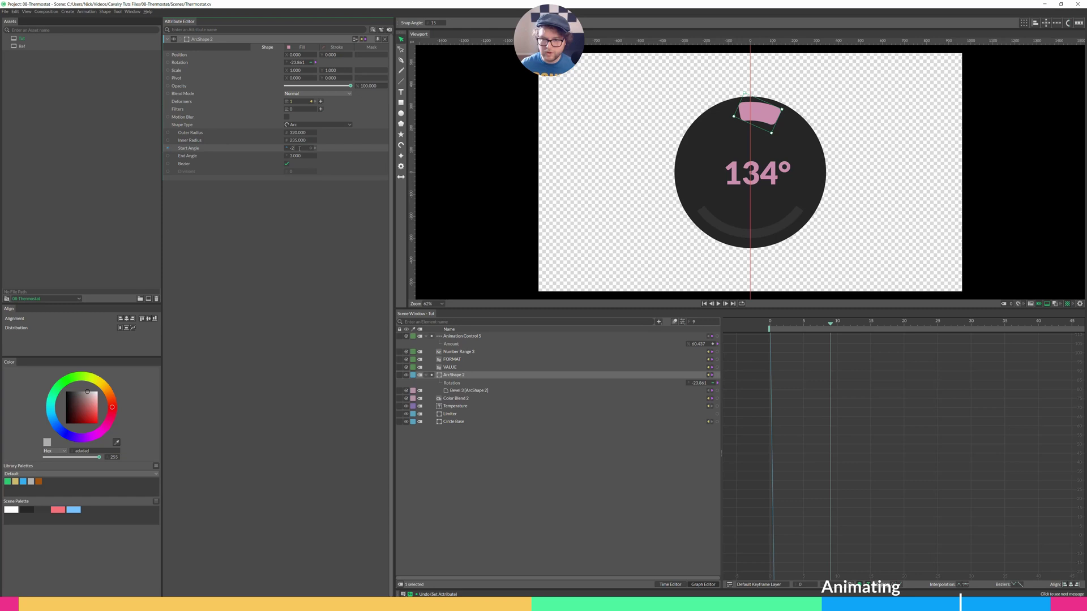
{"action": "left_click", "coordinate": [819, 327]}
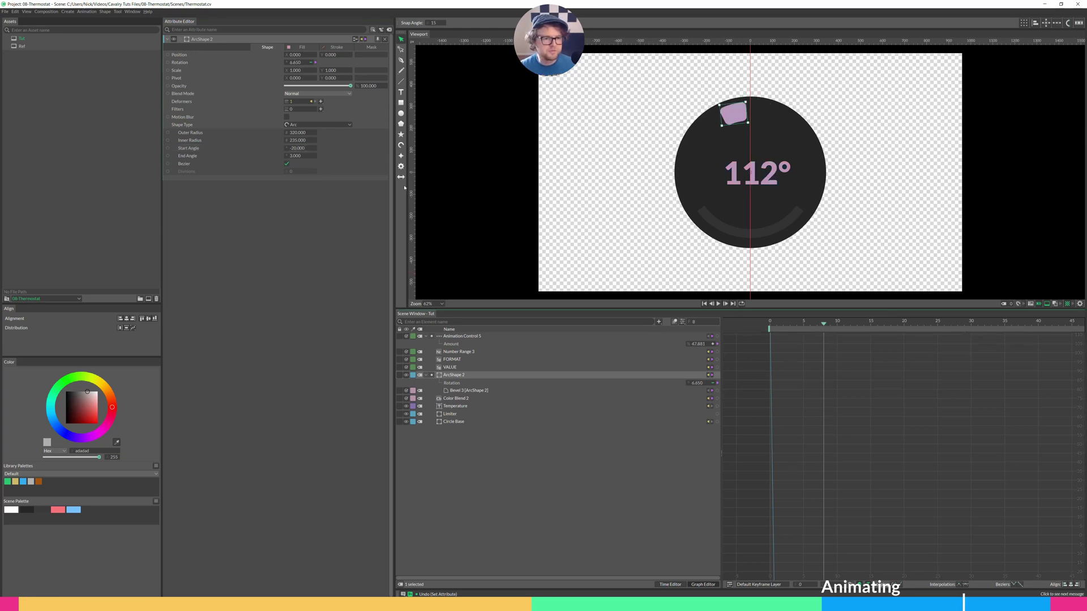
{"action": "left_click", "coordinate": [311, 148]}
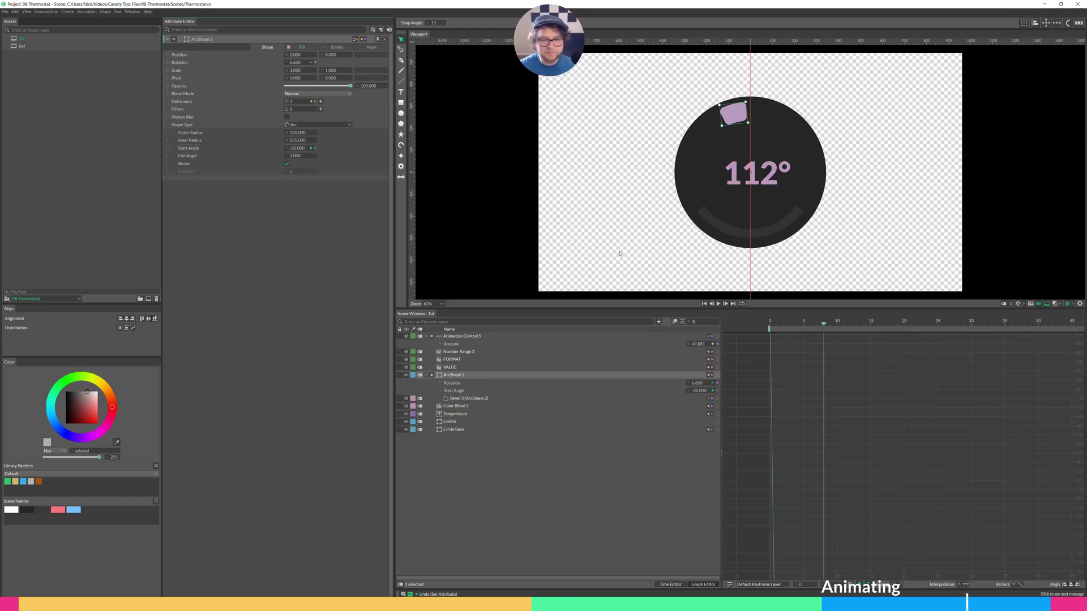
Keyframe ArcShape 2's Start Angle at 0 on both frame 0 and frame 20
{"action": "left_click_drag", "start_coordinate": [822, 328], "coordinate": [770, 327]}
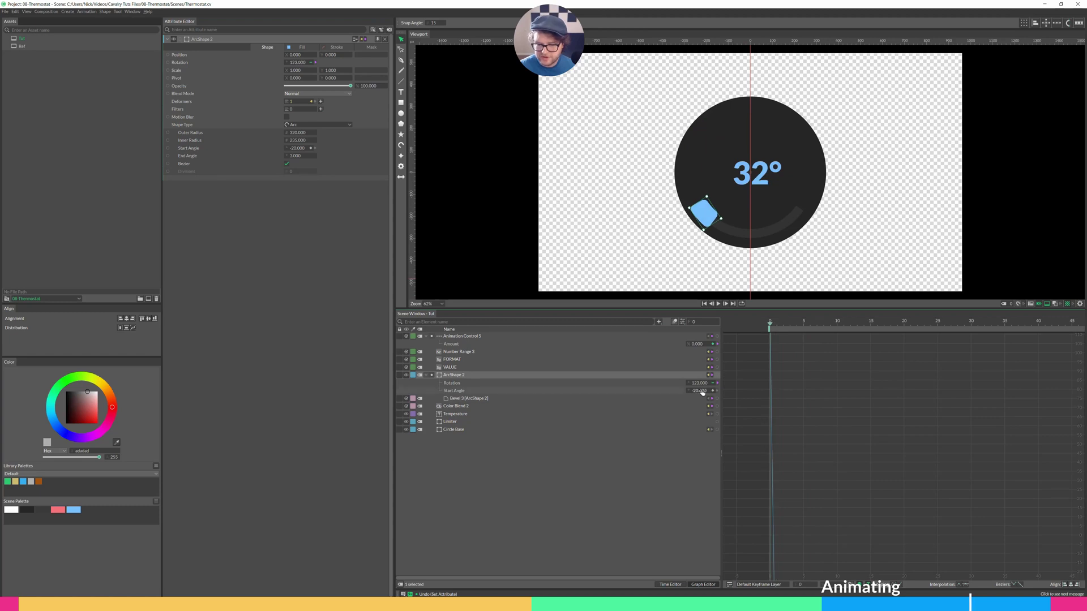
{"action": "type", "text": "0"}
{"action": "key", "text": "Return"}
{"action": "left_click", "coordinate": [904, 322]}
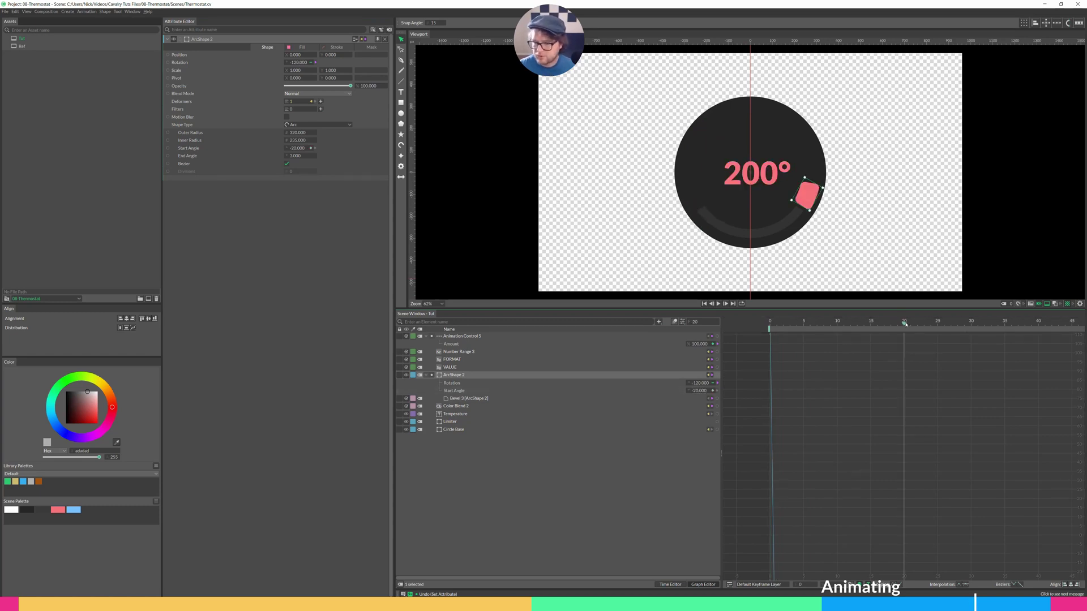
{"action": "double_click", "coordinate": [700, 391]}
{"action": "type", "text": "0"}
{"action": "key", "text": "Return"}
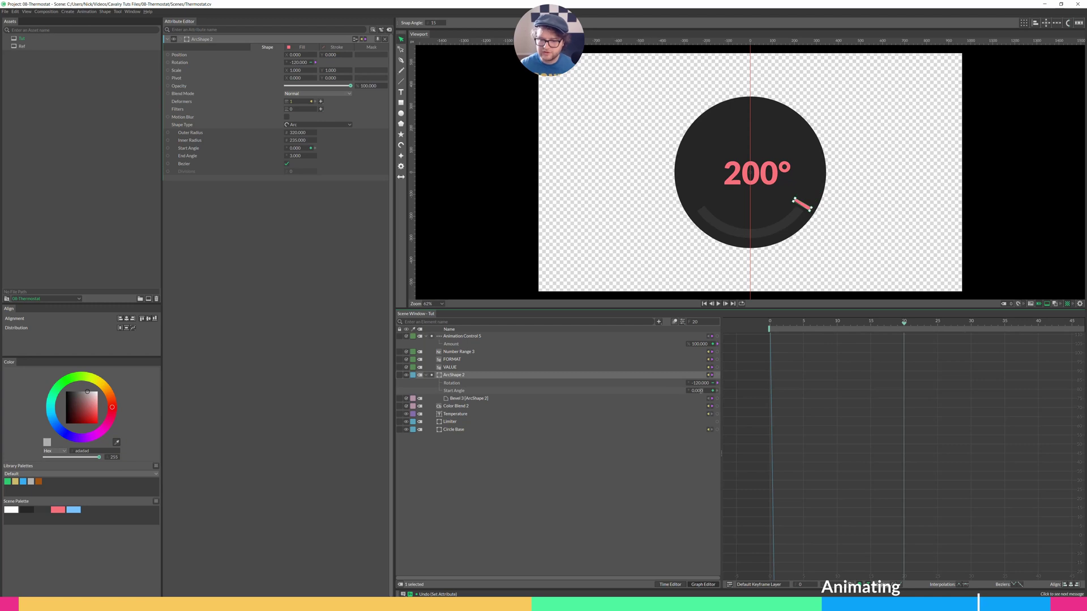
Play back the thermostat animation to check how the tick stretches during the move
{"action": "left_click", "coordinate": [719, 304]}
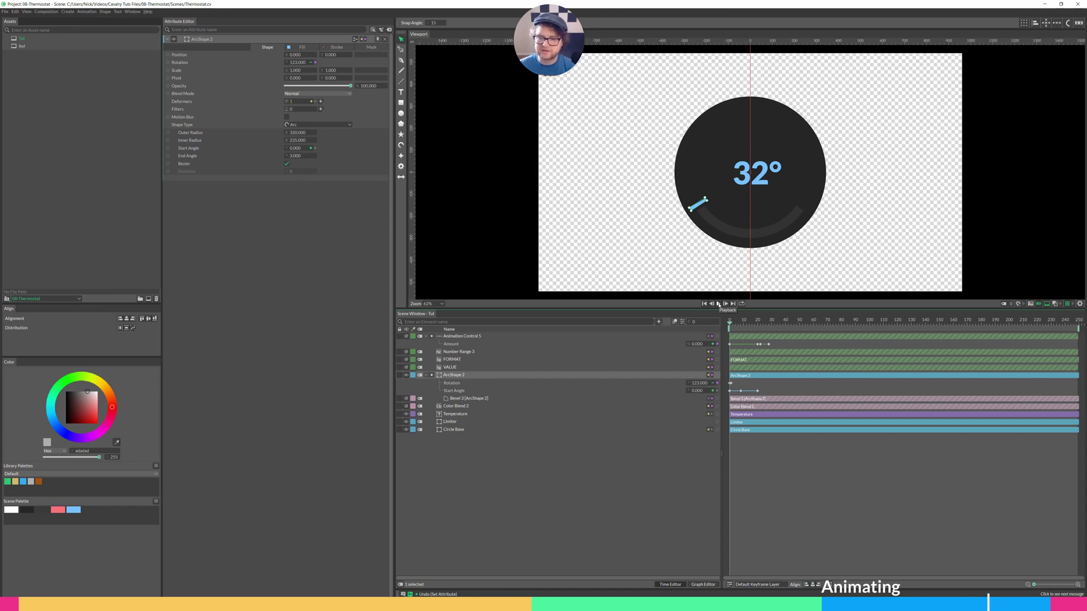
{"action": "left_click", "coordinate": [718, 304]}
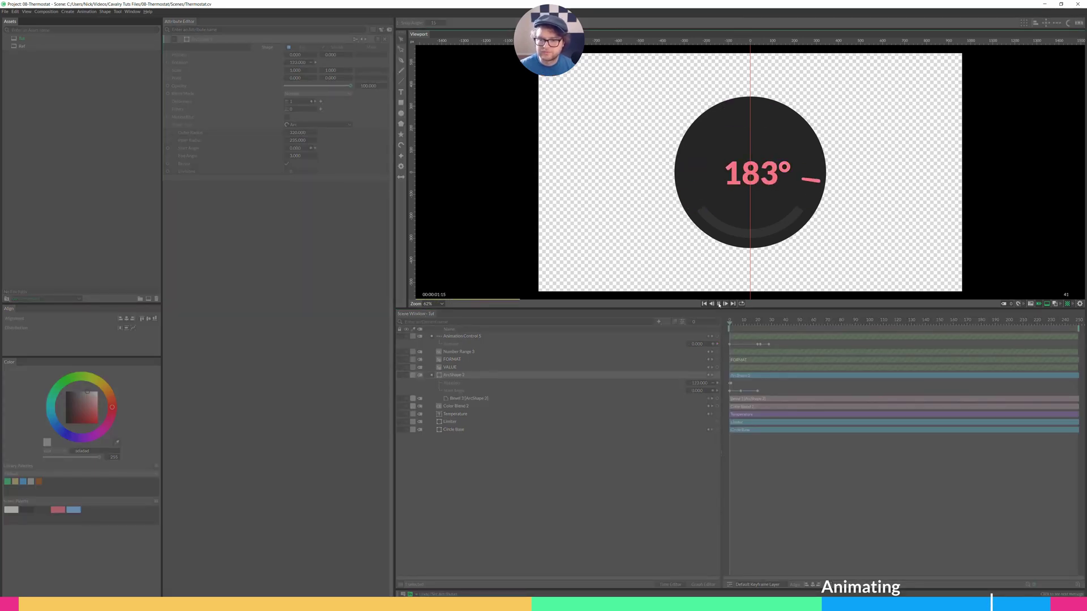
{"action": "left_click", "coordinate": [719, 304]}
Convert ArcShape 2's three Start Angle keyframes to eased Bezier curves, lengthen the handle into frame 20, and play back the animation
{"action": "left_click", "coordinate": [539, 393]}
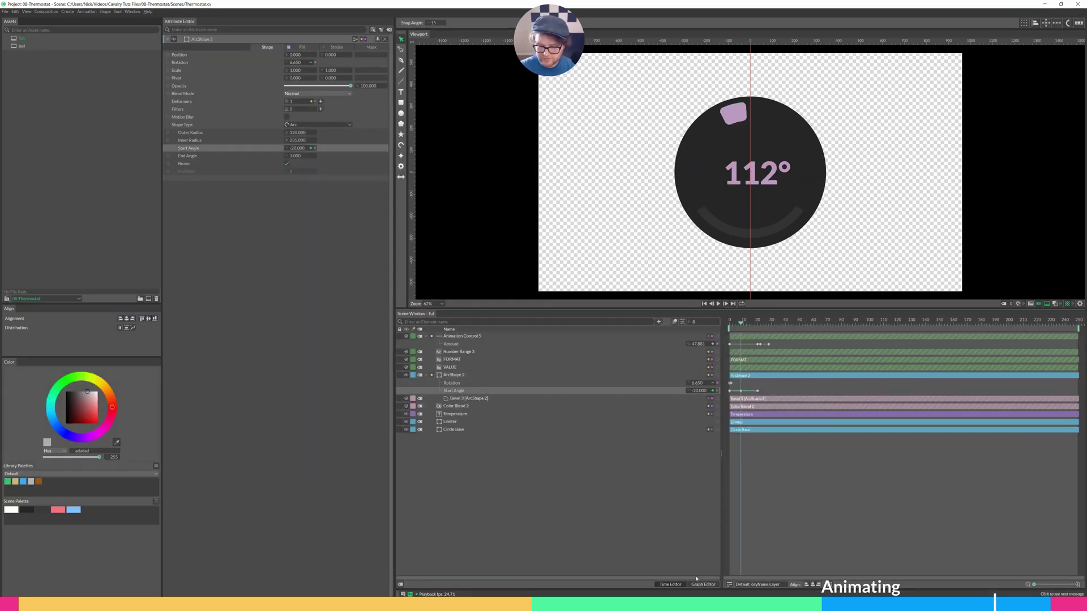
{"action": "left_click", "coordinate": [703, 585]}
{"action": "left_click_drag", "start_coordinate": [780, 357], "coordinate": [702, 544]}
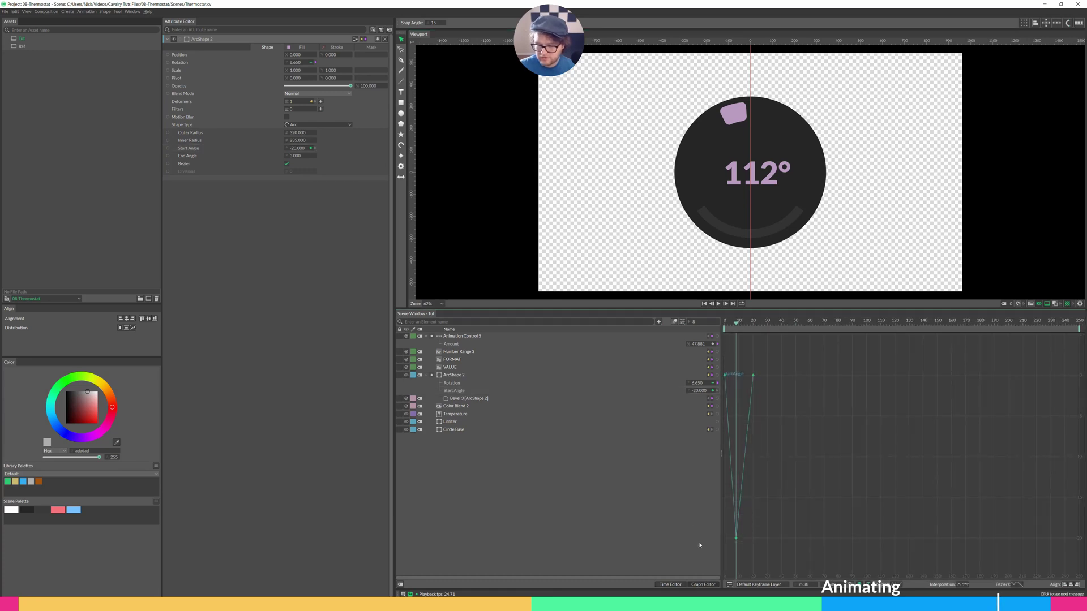
{"action": "left_click", "coordinate": [966, 585]}
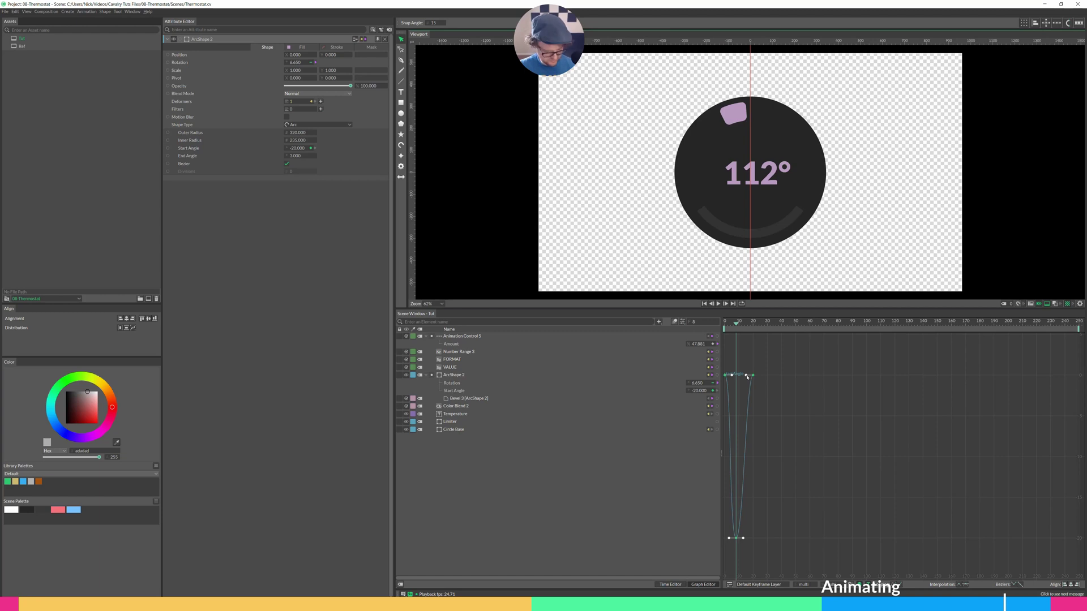
{"action": "left_click", "coordinate": [776, 369]}
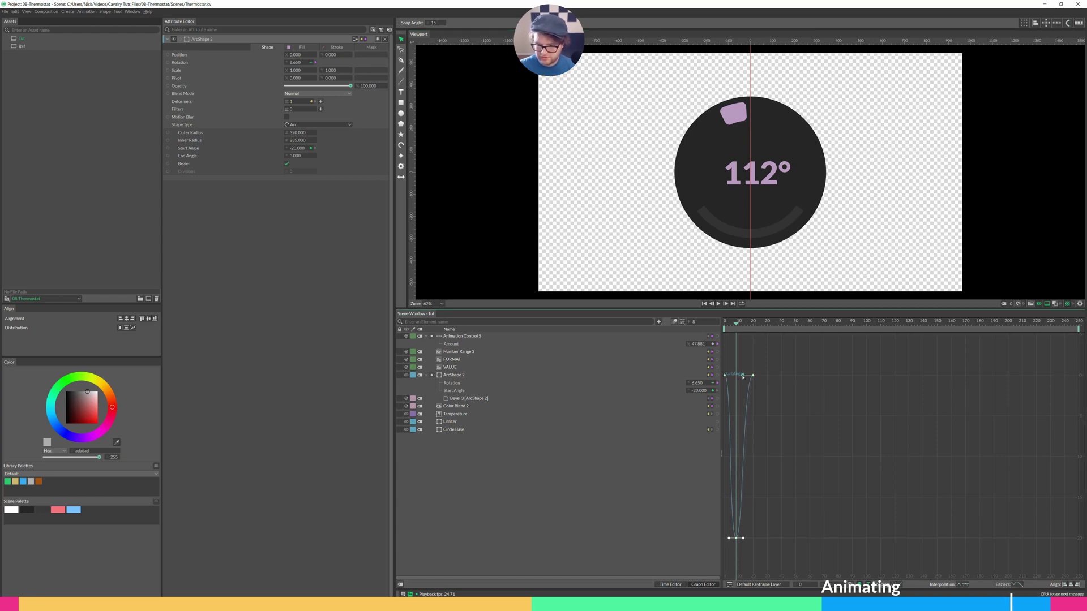
{"action": "left_click", "coordinate": [718, 304]}
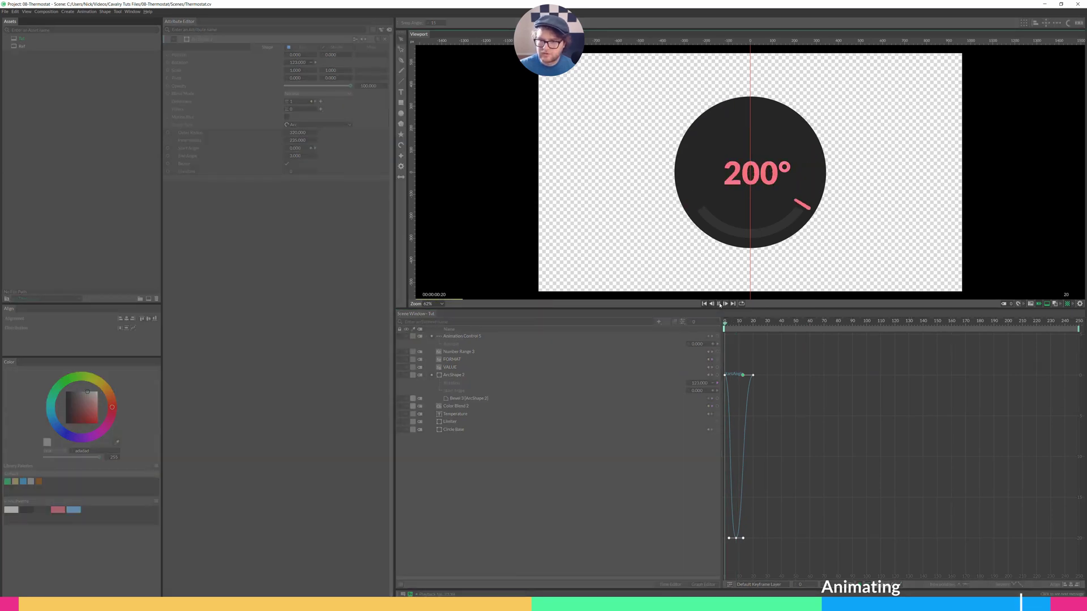
{"action": "left_click", "coordinate": [719, 304]}
Lengthen the curve handles of the Start Angle keyframes at frames 0 and 20, play back the result, and return to the Time Editor
{"action": "left_click_drag", "start_coordinate": [732, 376], "coordinate": [717, 394]}
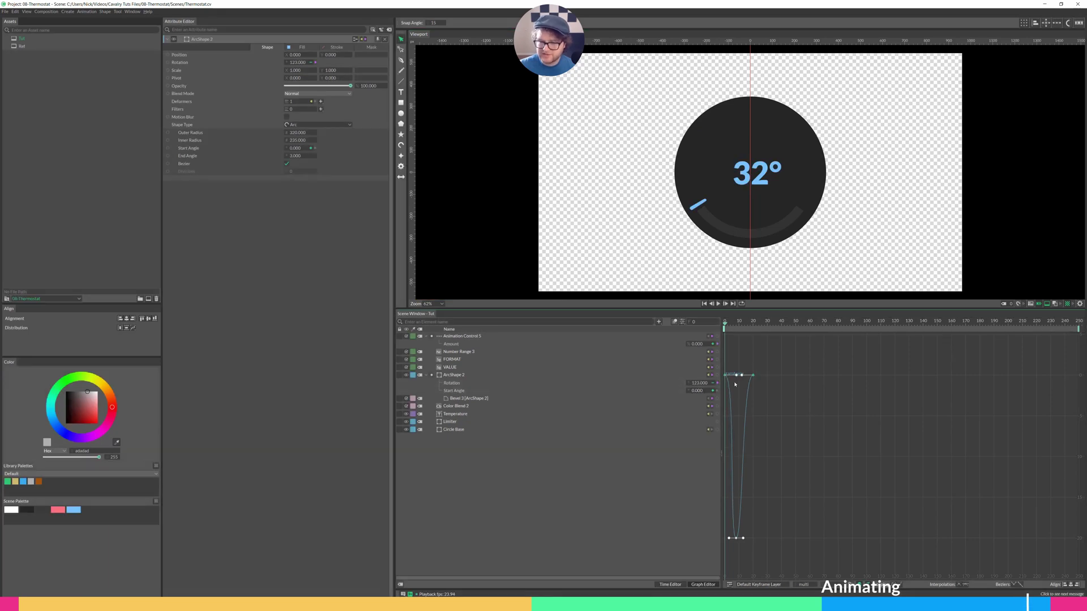
{"action": "left_click", "coordinate": [742, 376]}
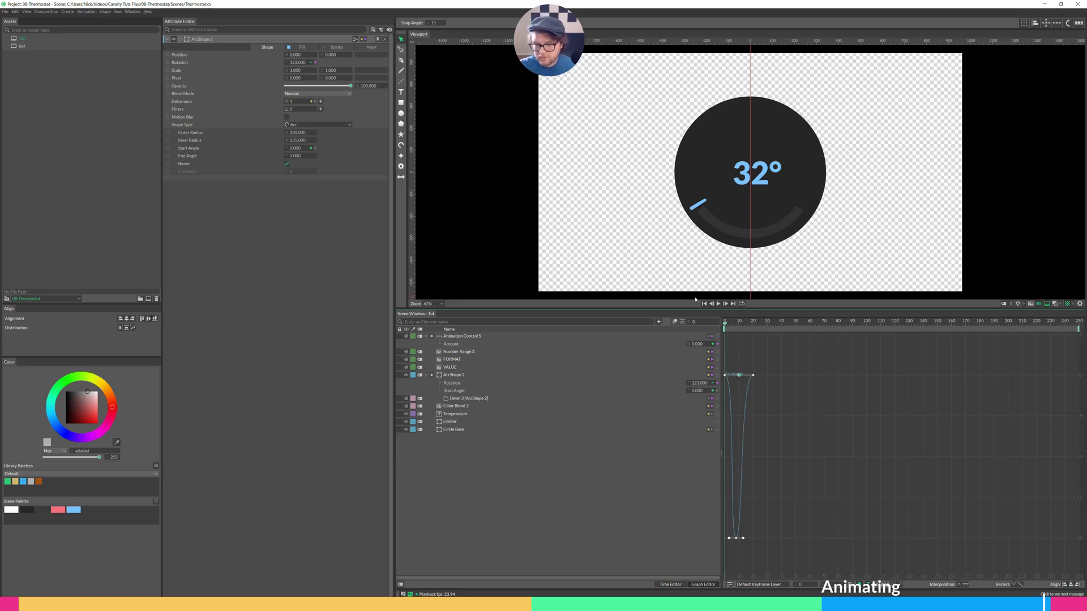
{"action": "left_click", "coordinate": [718, 304]}
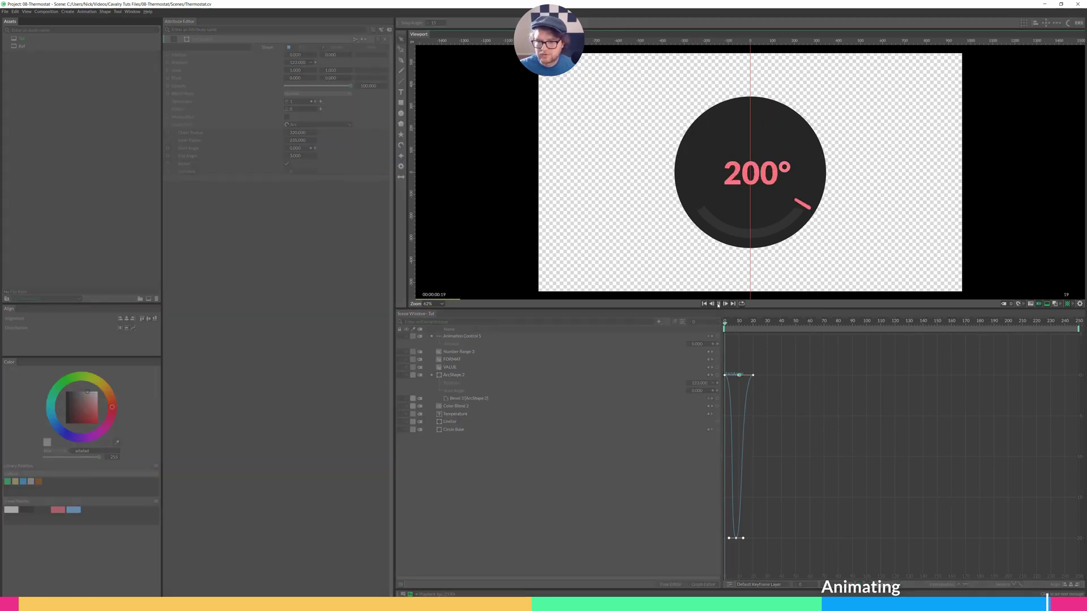
{"action": "left_click", "coordinate": [719, 304]}
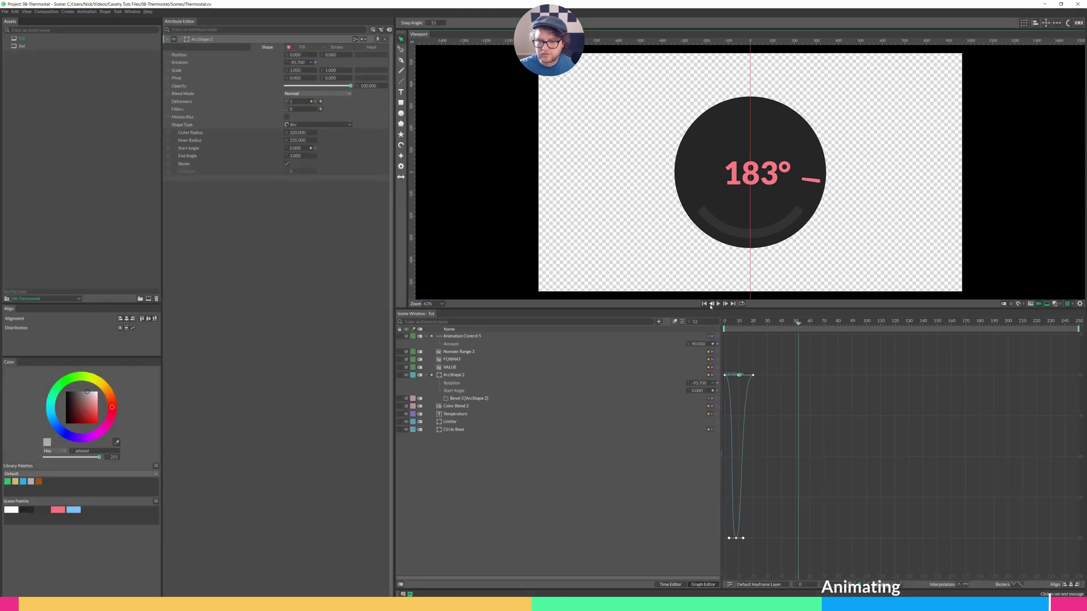
{"action": "left_click", "coordinate": [670, 585]}
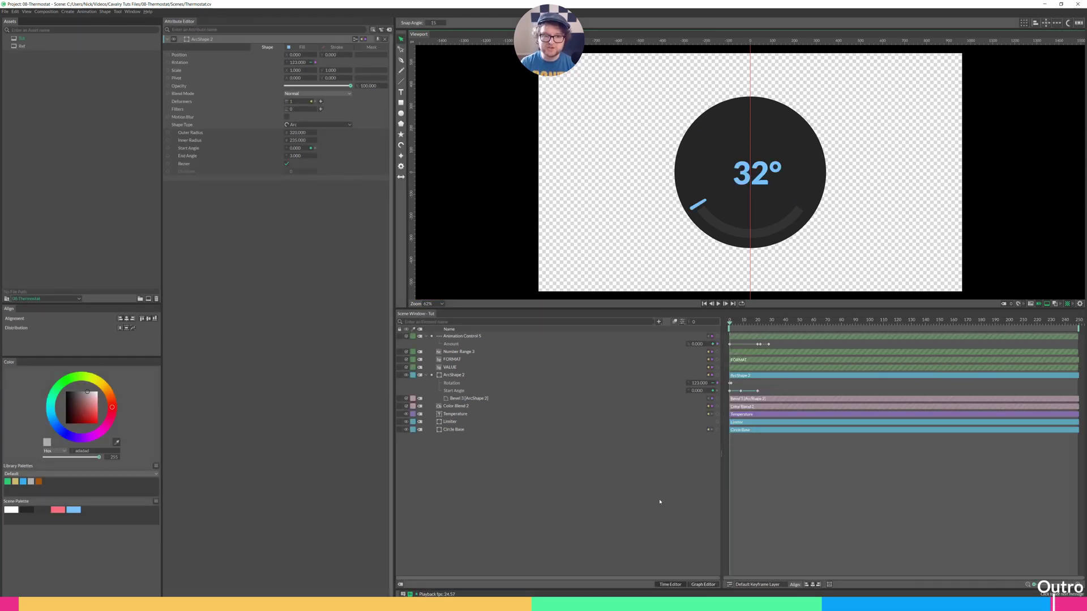